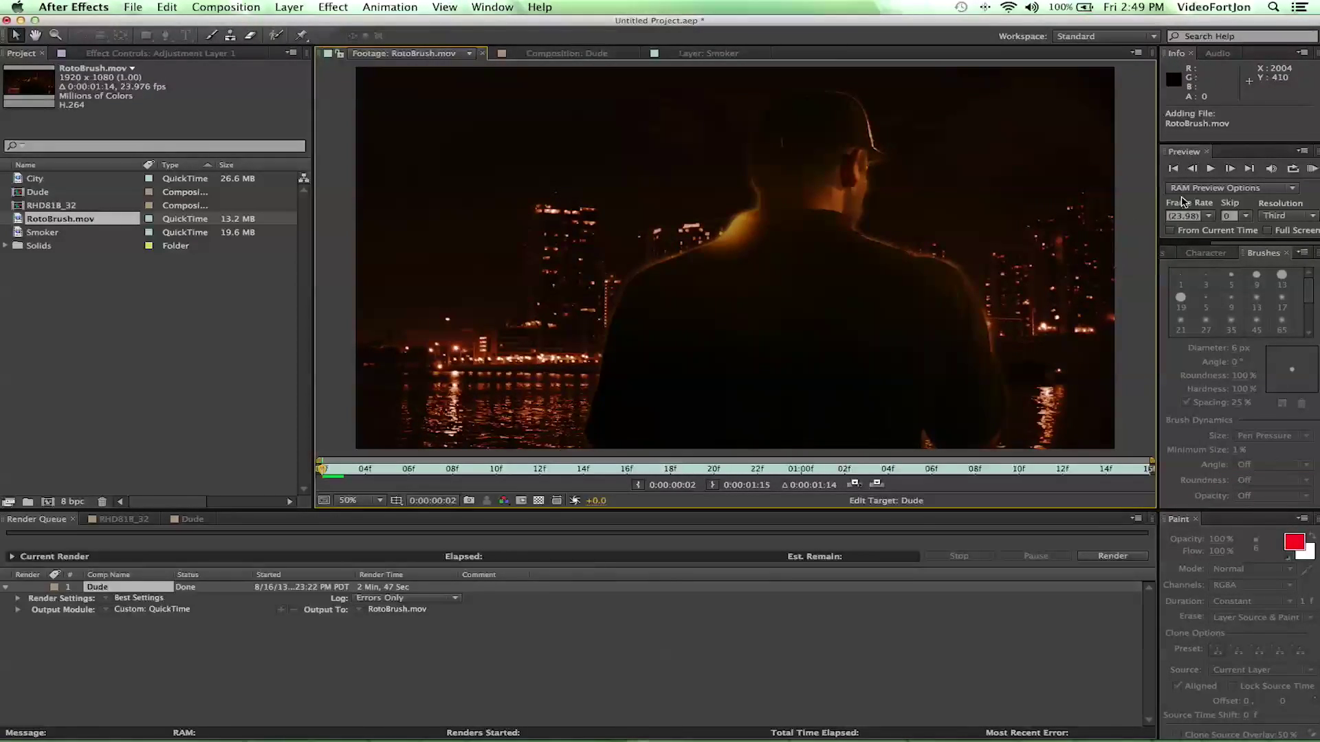
Step: Preview the finished roto clip and scrub through its frames
{"action": "left_click", "coordinate": [1212, 169]}
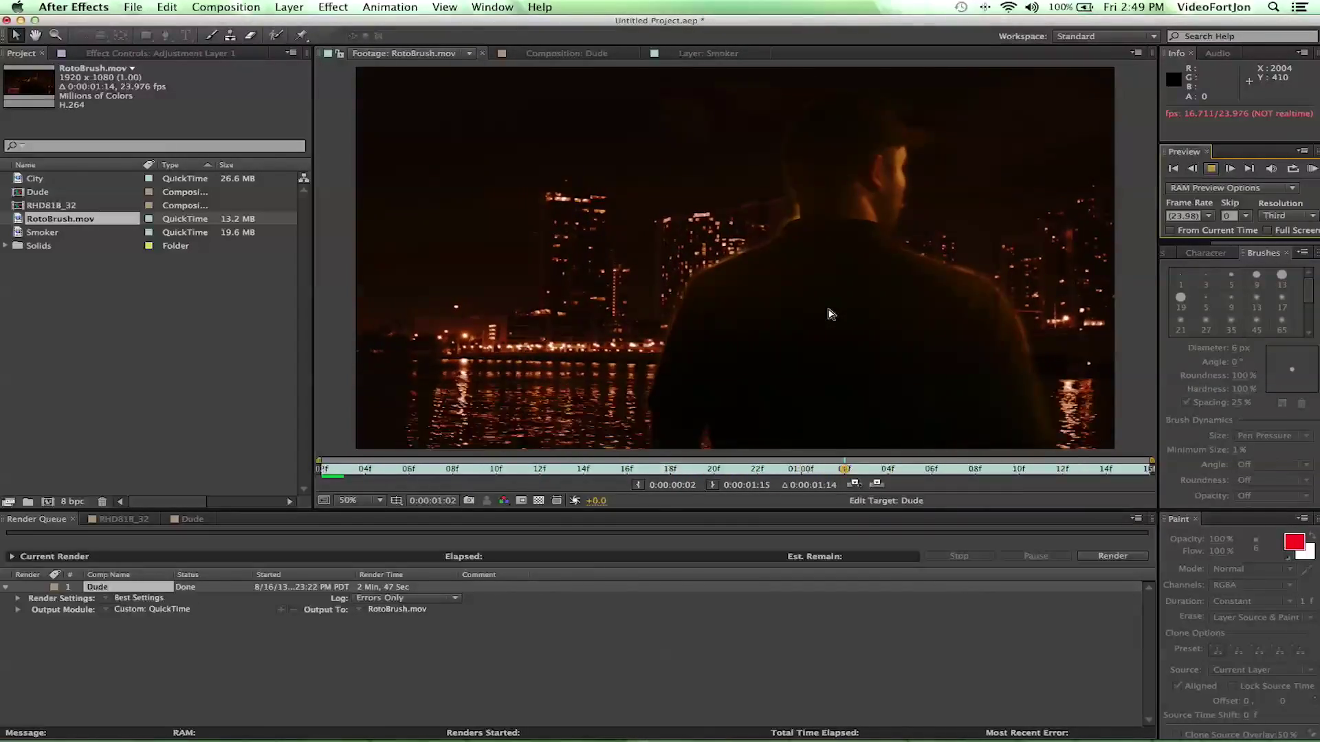
{"action": "key", "text": "space"}
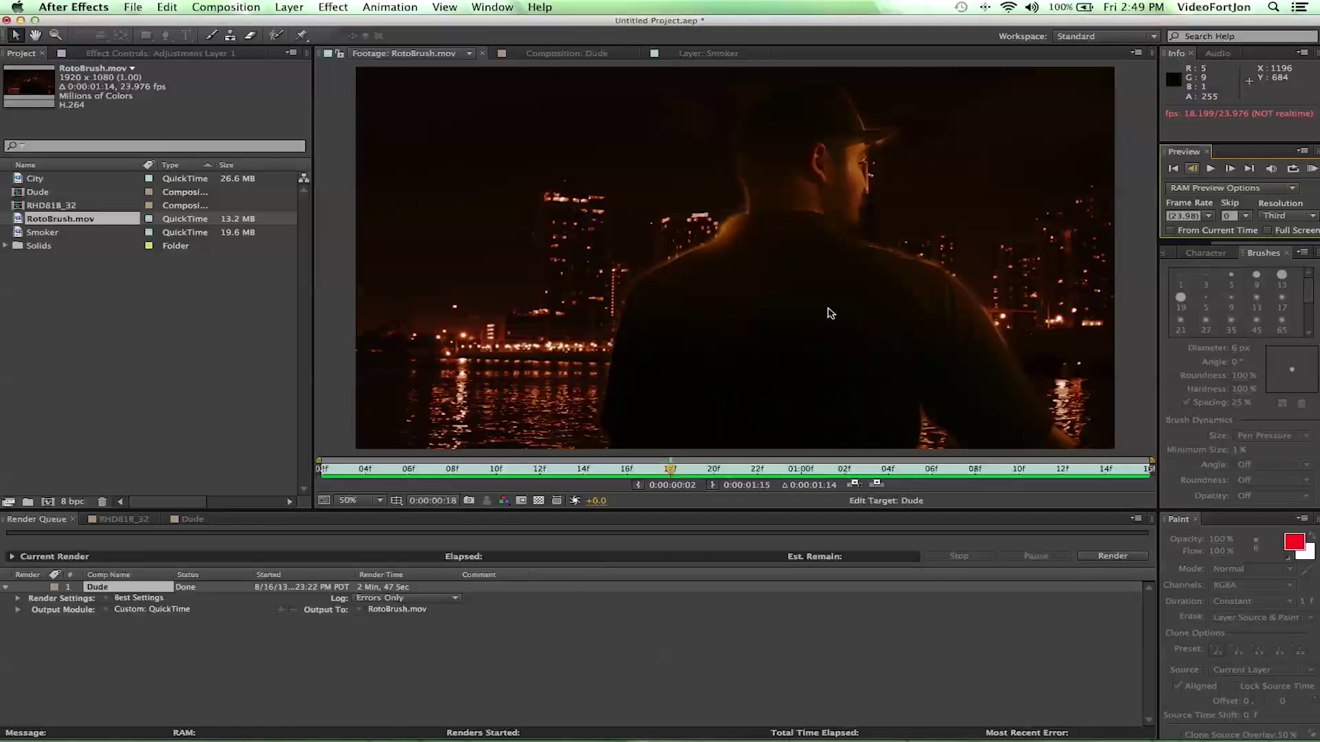
{"action": "left_click_drag", "start_coordinate": [670, 472], "coordinate": [465, 479]}
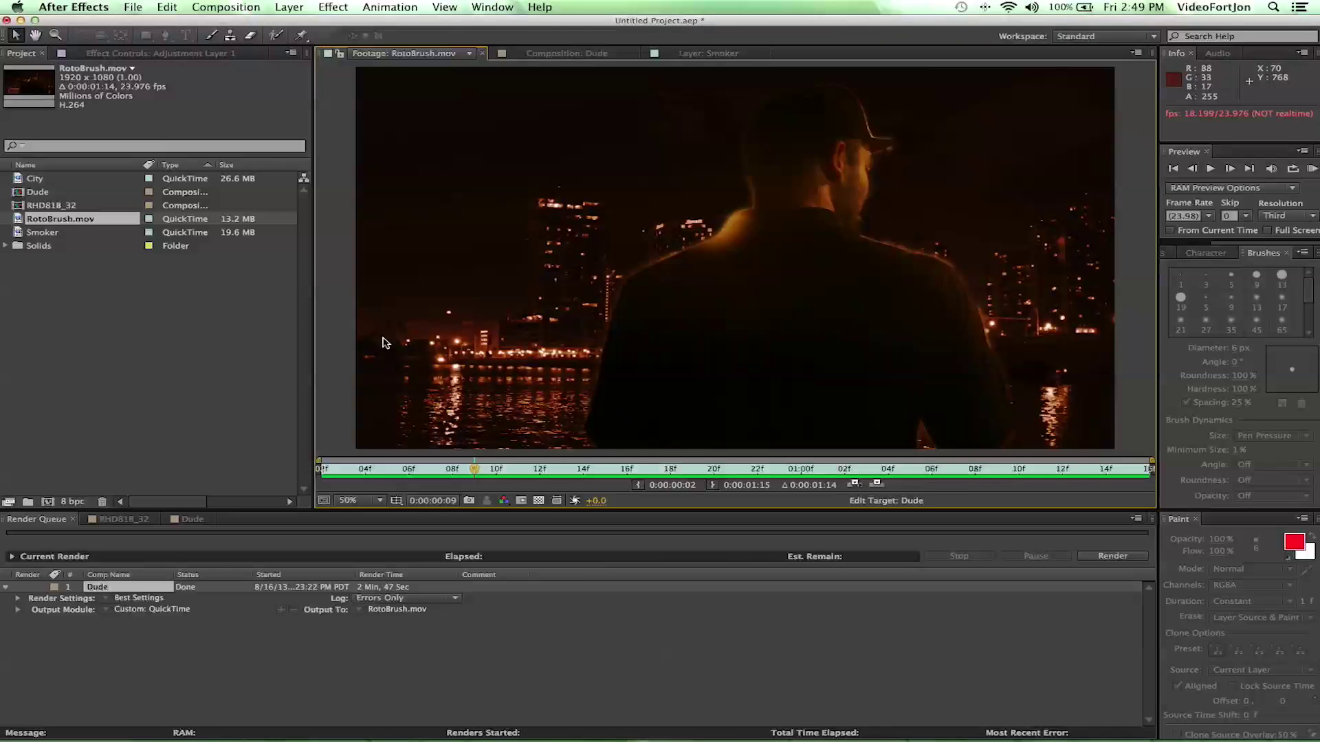
Step: View and scrub the Smoker footage, then build the new Smoker 2 composition from it
{"action": "left_click", "coordinate": [131, 313]}
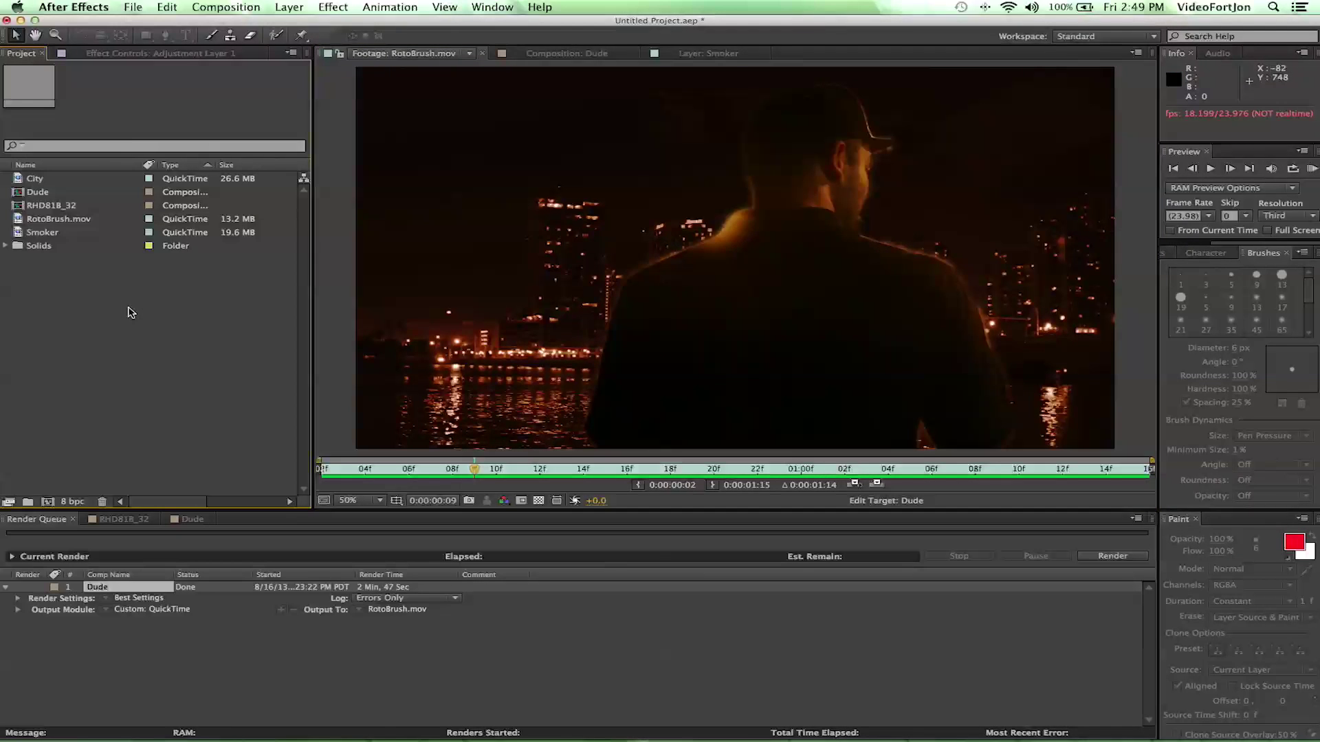
{"action": "left_click", "coordinate": [23, 238]}
{"action": "double_click", "coordinate": [22, 236]}
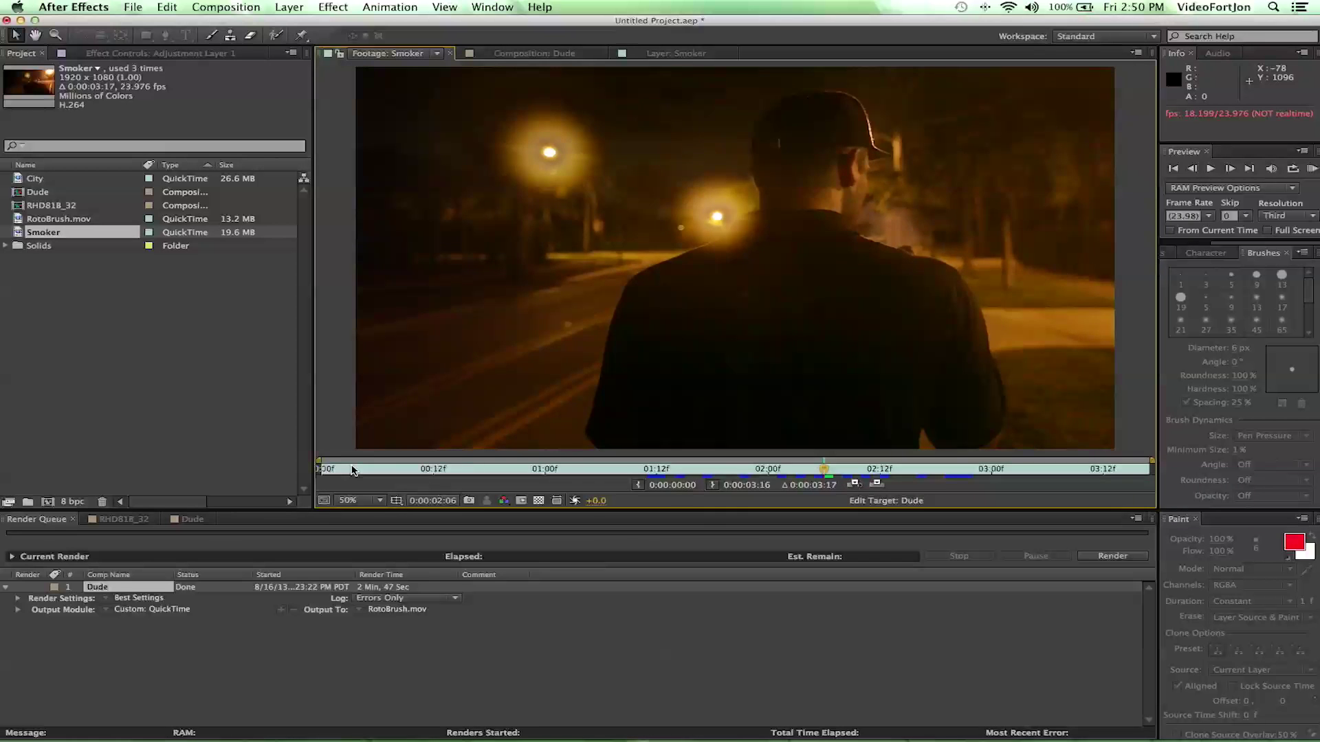
{"action": "left_click_drag", "start_coordinate": [352, 470], "coordinate": [1047, 481]}
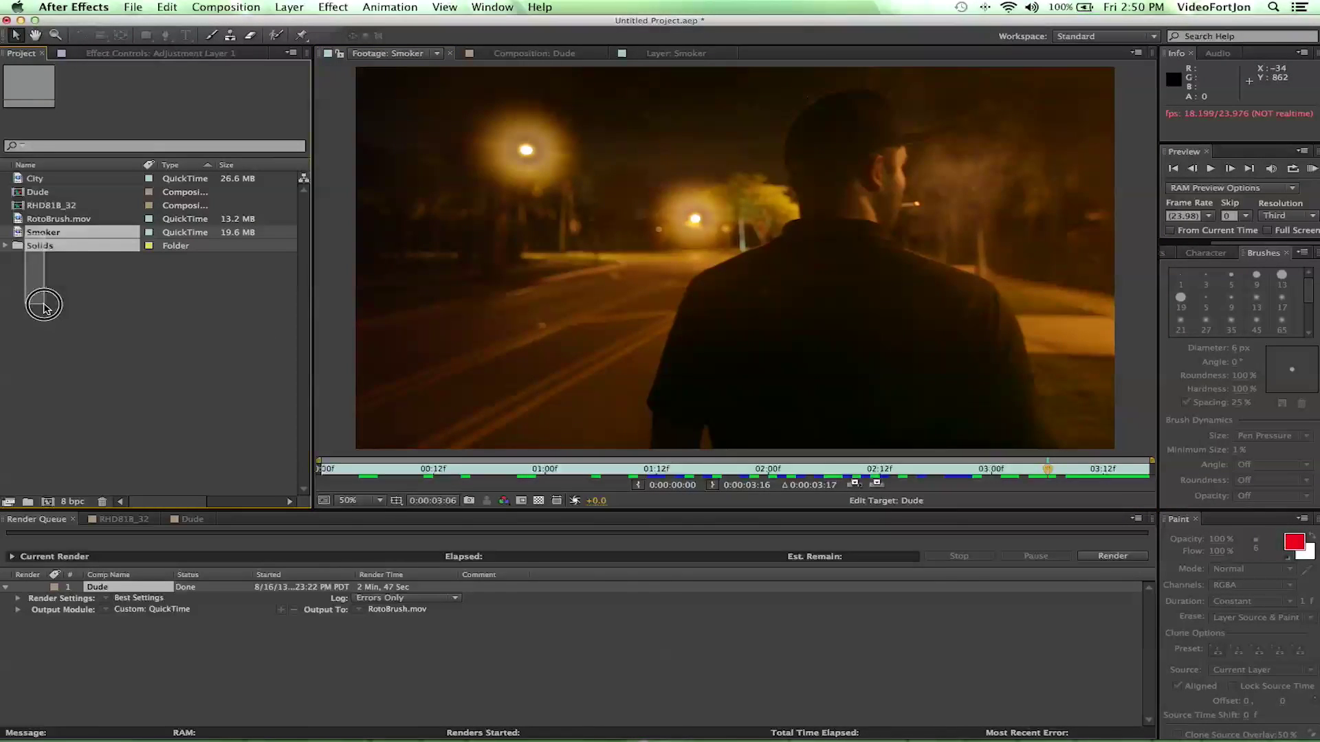
{"action": "left_click_drag", "start_coordinate": [35, 460], "coordinate": [46, 498]}
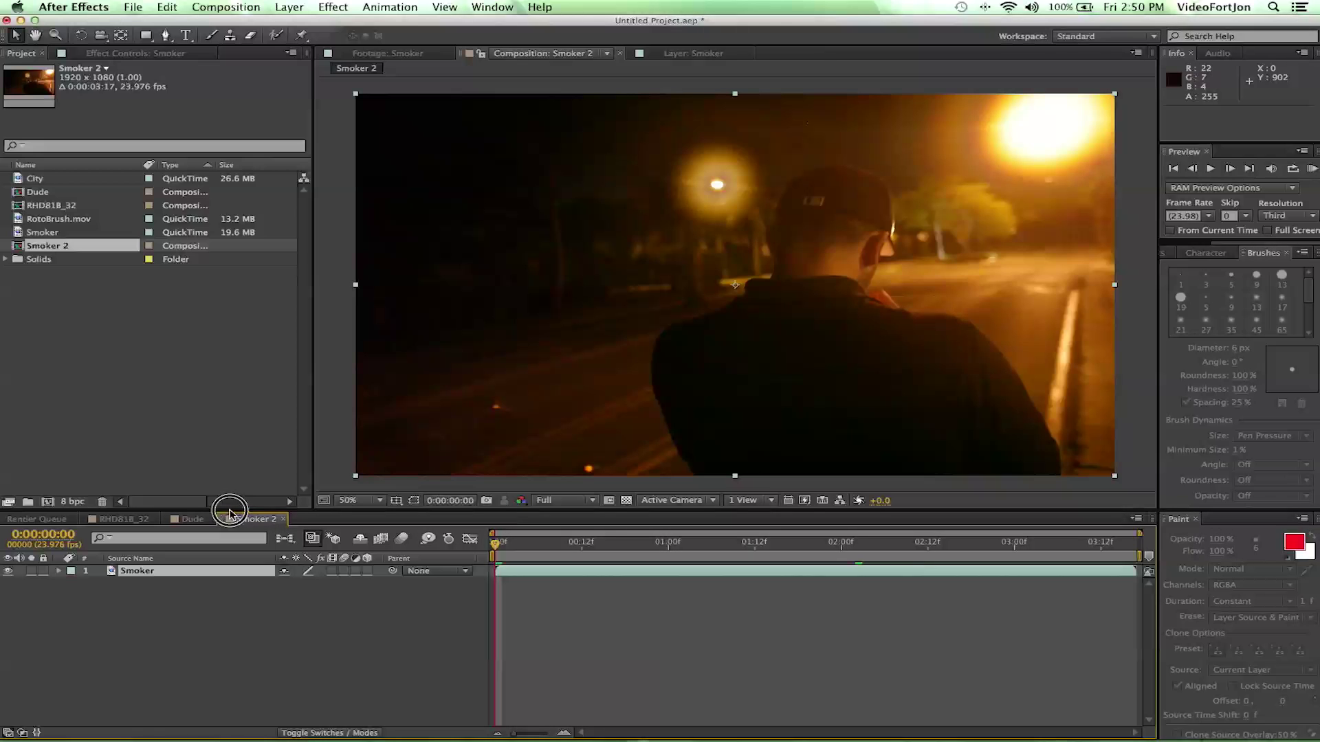
Step: Widen the timeline and viewer, then set the Smoker layer's work area start at 0:00:02:07
{"action": "left_click_drag", "start_coordinate": [231, 510], "coordinate": [232, 475]}
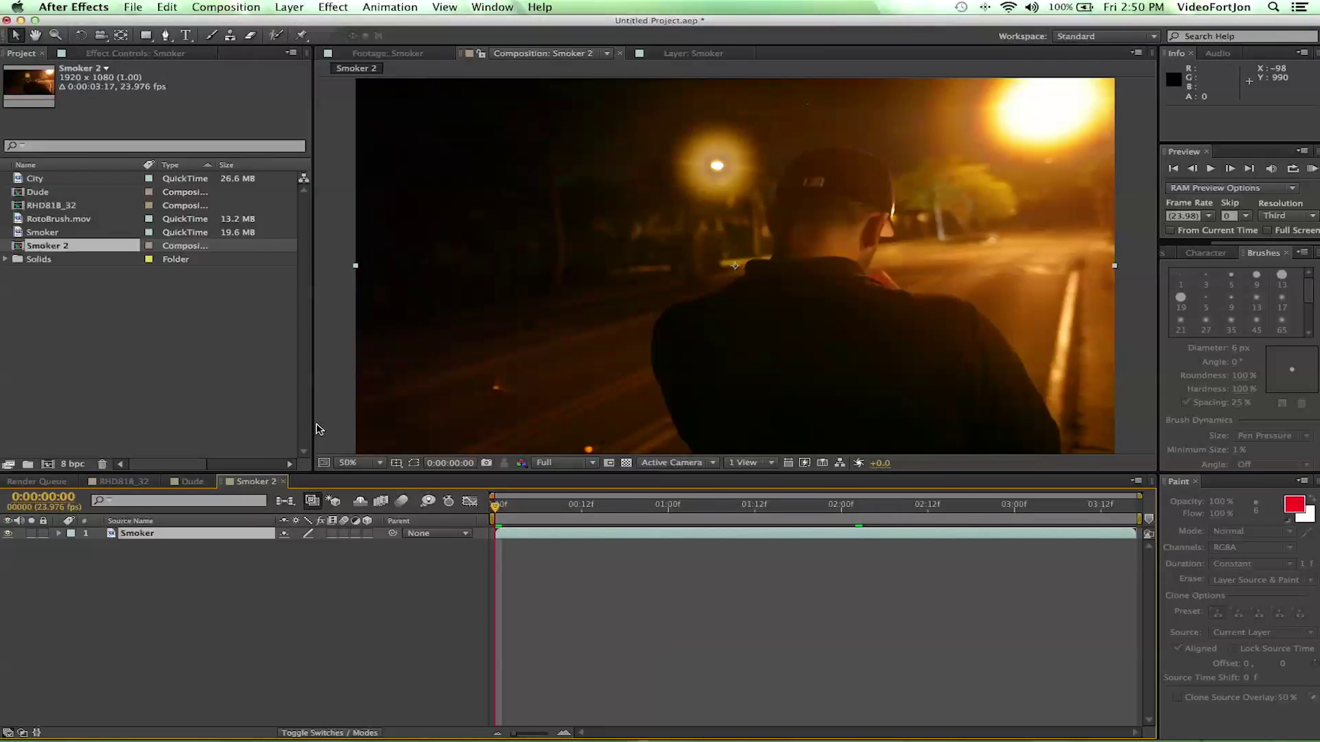
{"action": "left_click_drag", "start_coordinate": [314, 426], "coordinate": [262, 423]}
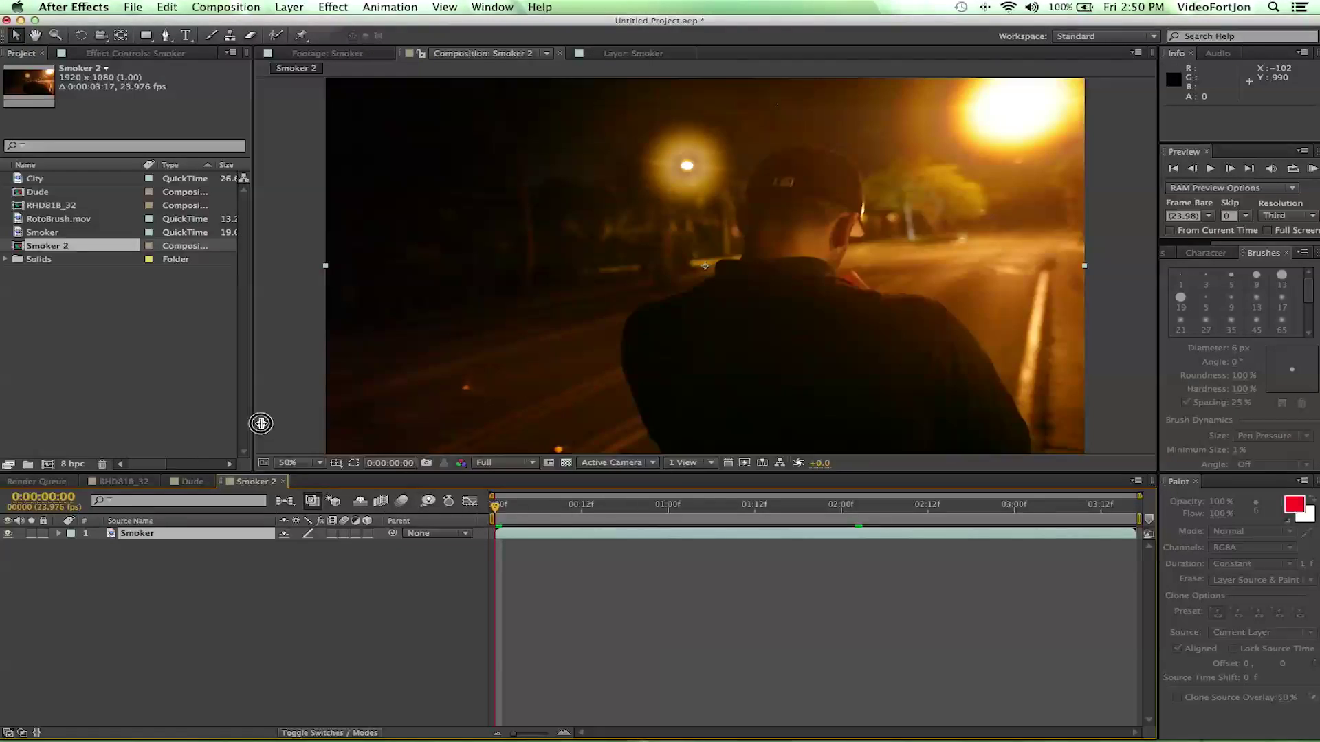
{"action": "left_click", "coordinate": [140, 536]}
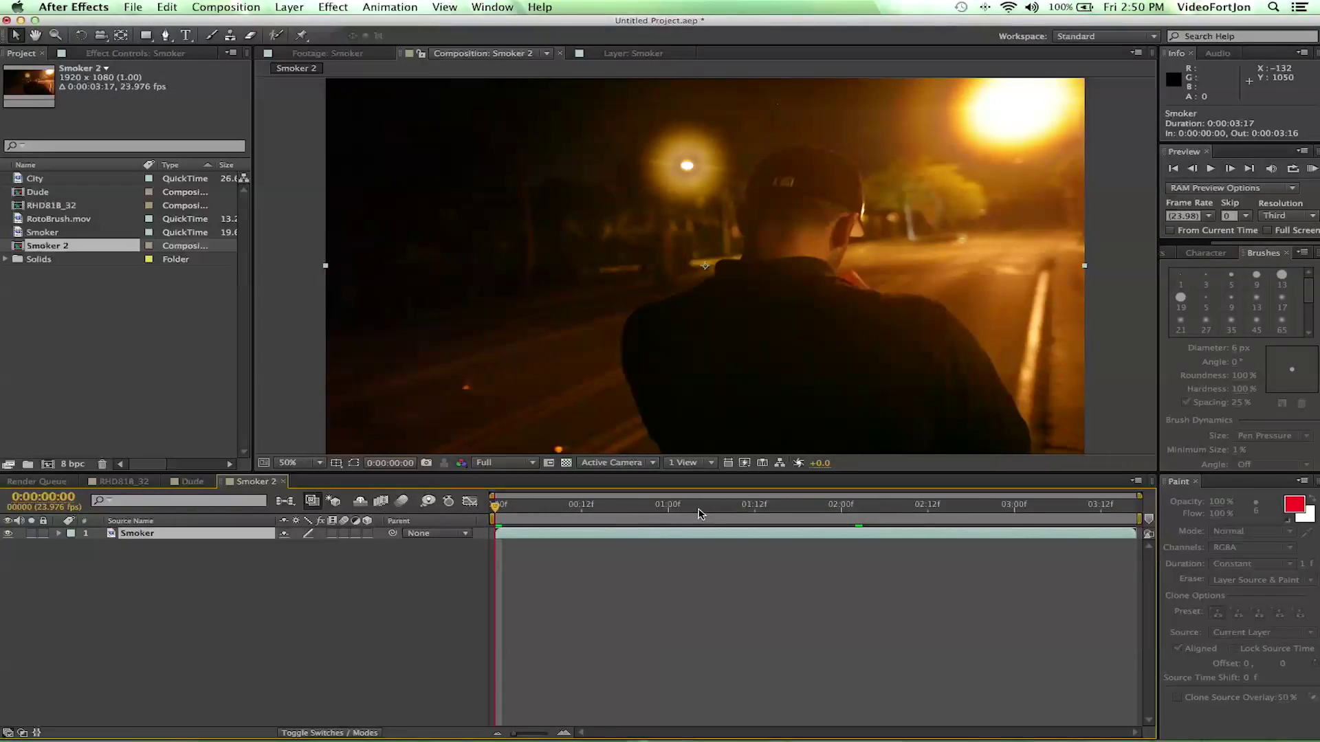
{"action": "left_click_drag", "start_coordinate": [584, 509], "coordinate": [894, 523]}
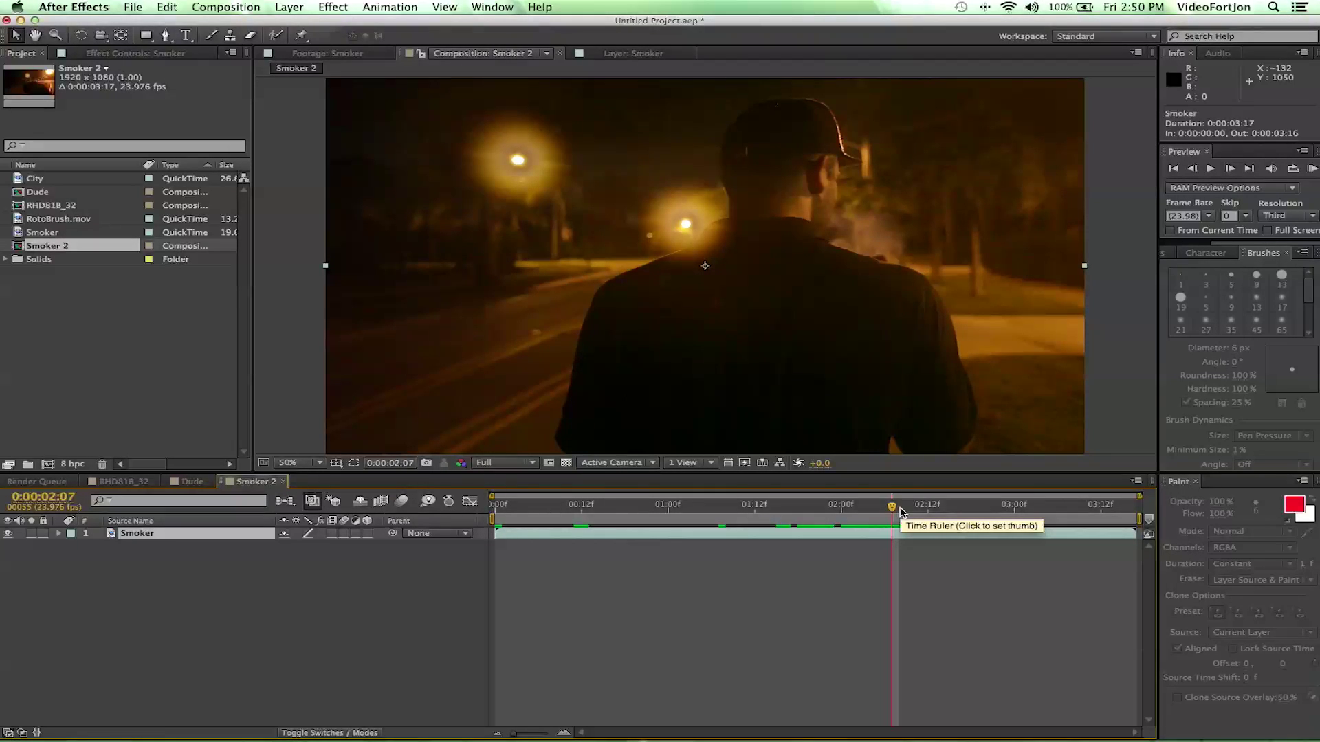
{"action": "key", "text": "b"}
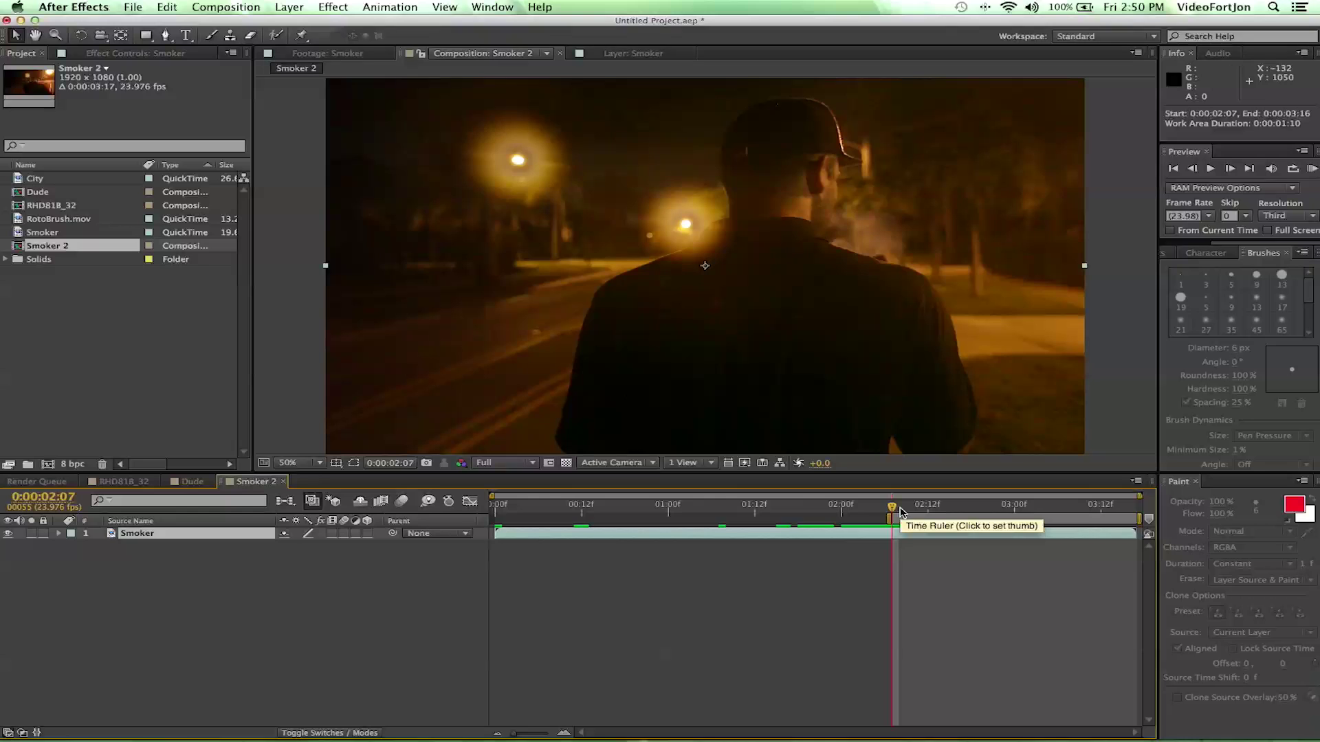
Step: Trim the comp to the 0:00:01:10 work area and preview the trimmed section
{"action": "mouse_move", "coordinate": [889, 512]}
{"action": "left_mouse_down"}
{"action": "mouse_move", "coordinate": [1145, 517]}
{"action": "mouse_move", "coordinate": [1165, 529]}
{"action": "mouse_move", "coordinate": [946, 533]}
{"action": "mouse_move", "coordinate": [1056, 536]}
{"action": "left_mouse_up"}
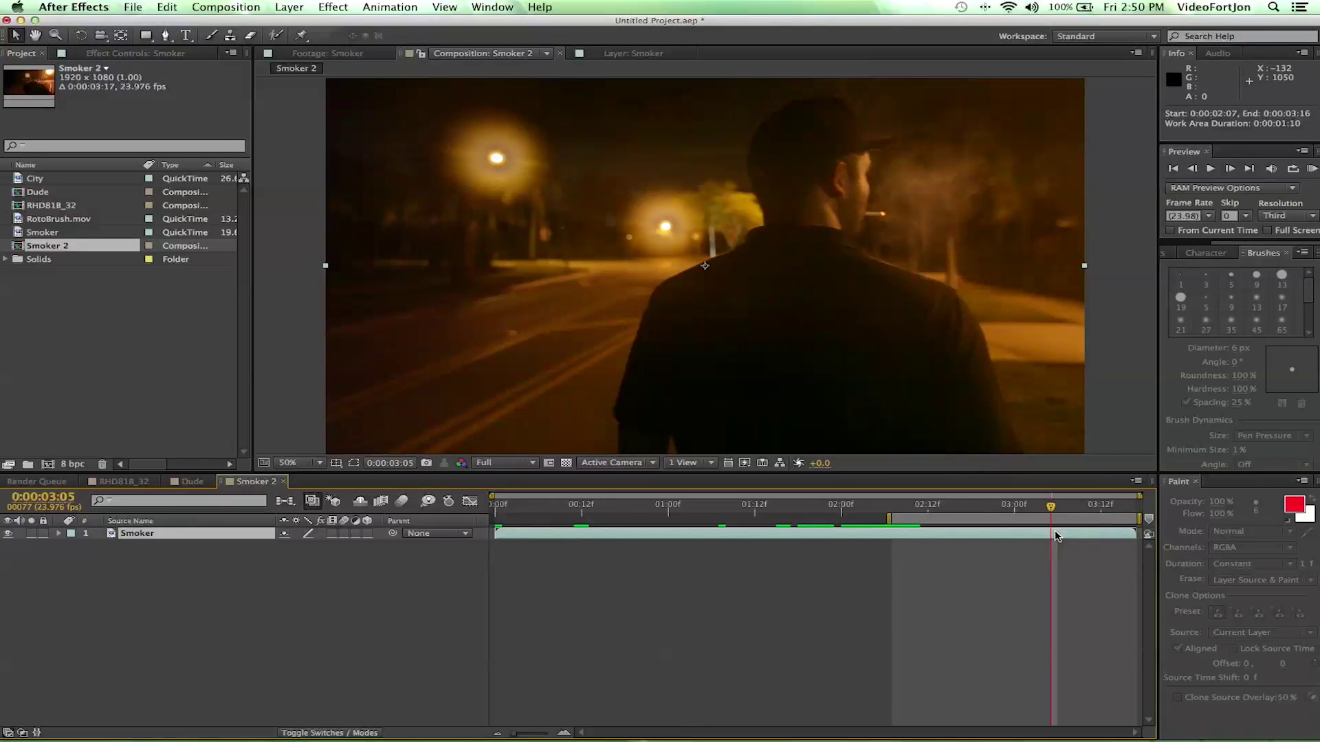
{"action": "right_click", "coordinate": [1015, 517]}
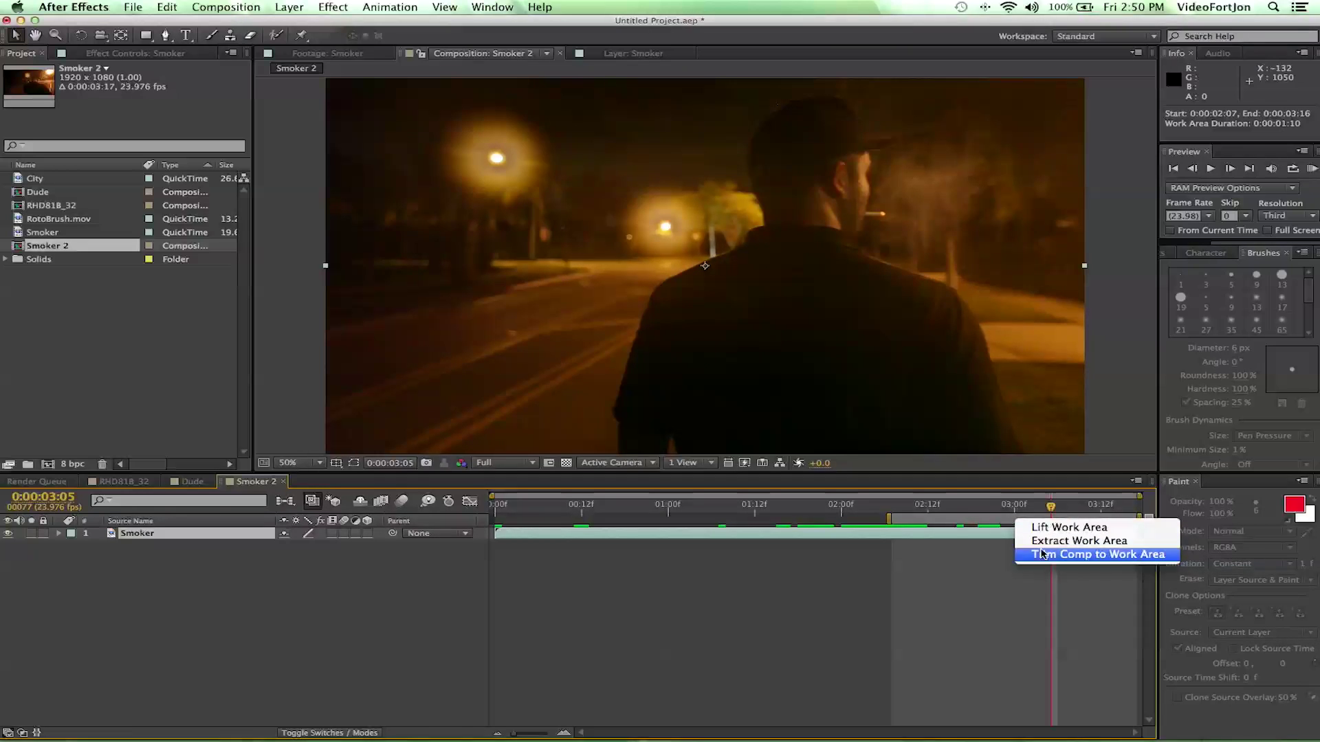
{"action": "left_click", "coordinate": [1039, 554]}
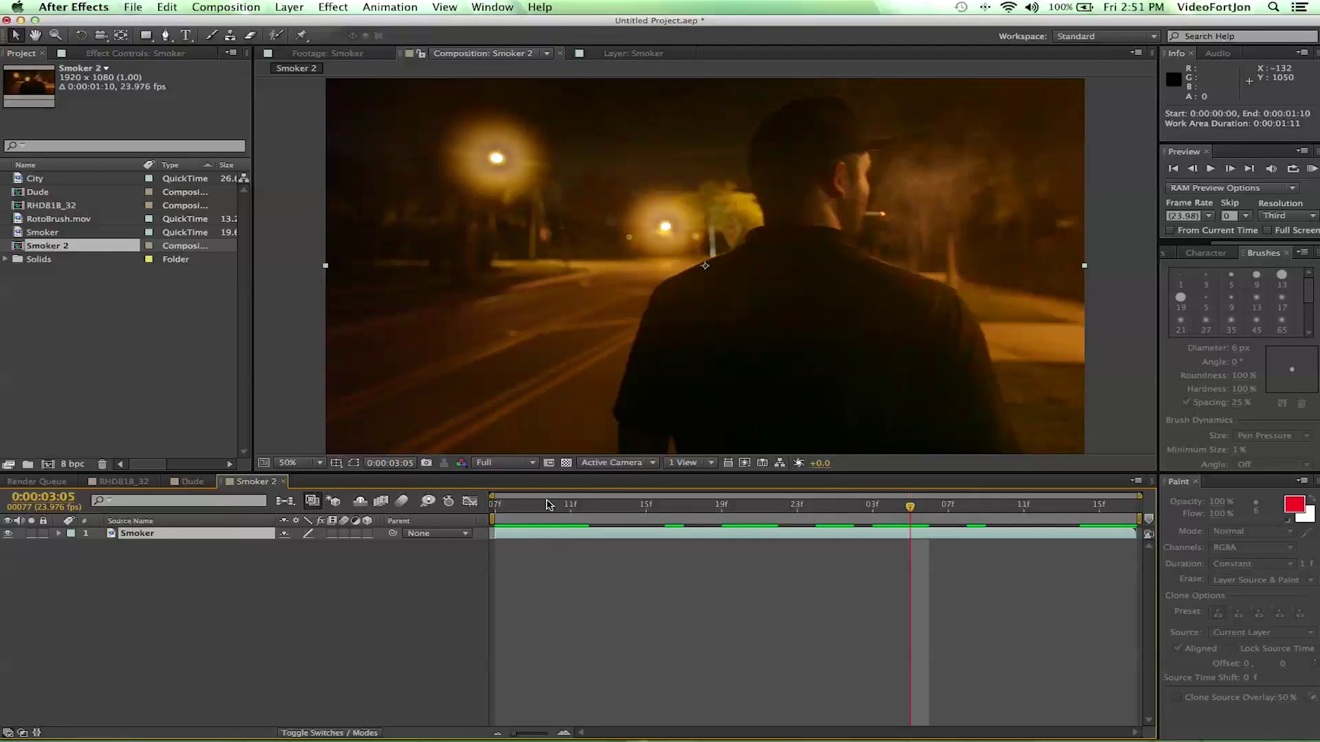
{"action": "left_click_drag", "start_coordinate": [549, 506], "coordinate": [497, 504]}
{"action": "key", "text": "space"}
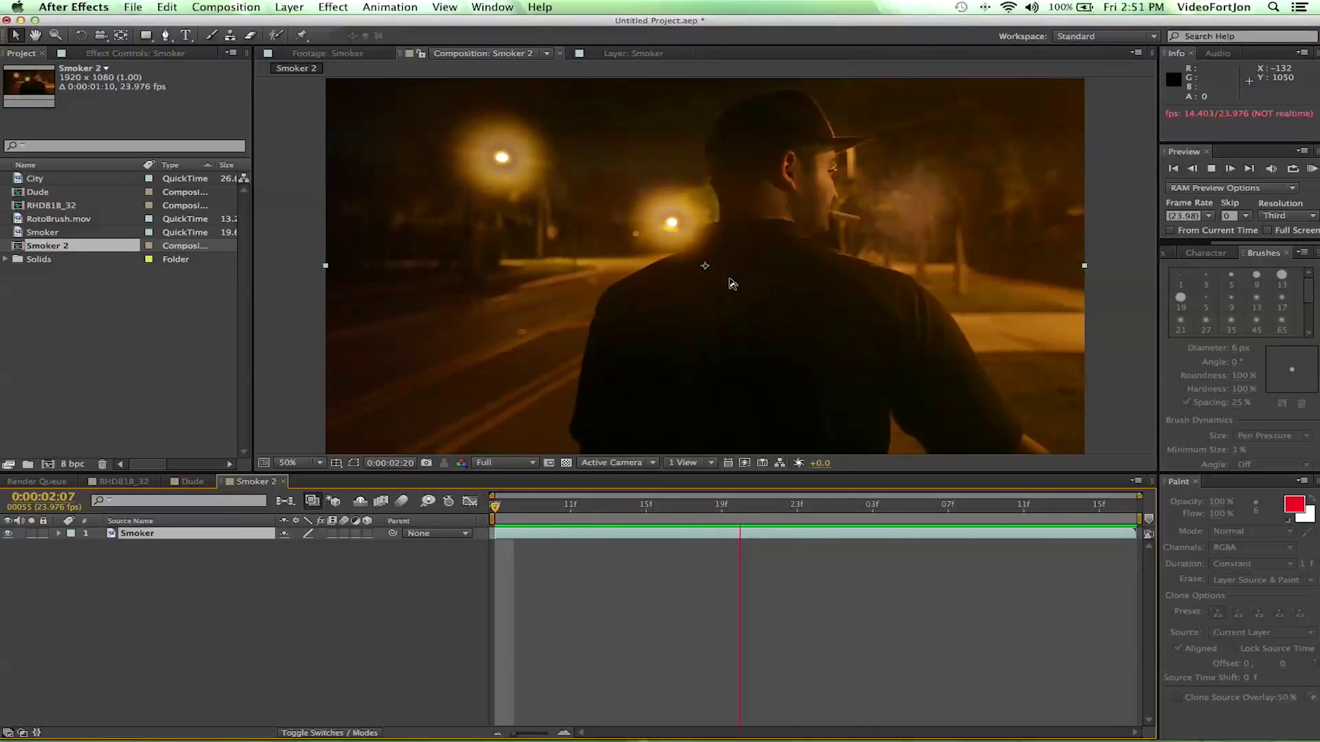
{"action": "key", "text": "space"}
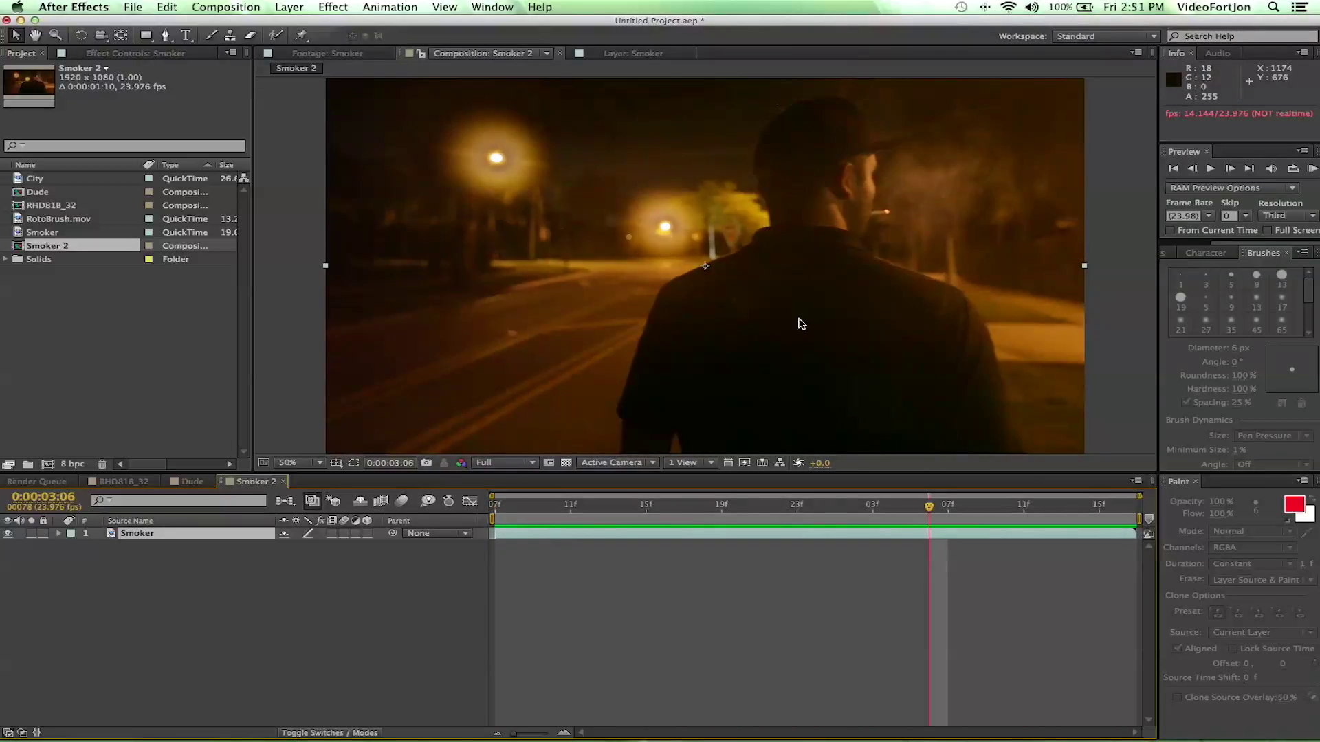
Step: With the Roto Brush active, open the Smoker layer in its Layer viewer at the comp's first frame
{"action": "left_click", "coordinate": [275, 36]}
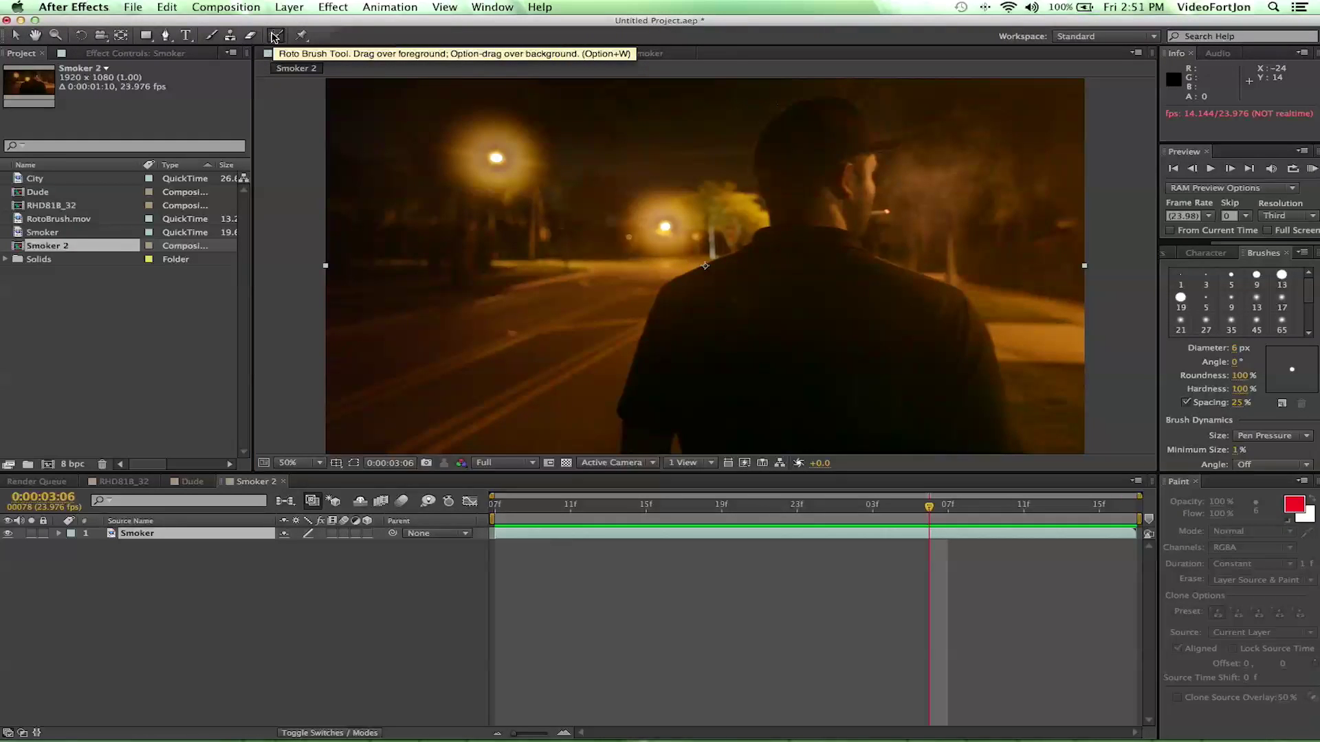
{"action": "left_click", "coordinate": [495, 507]}
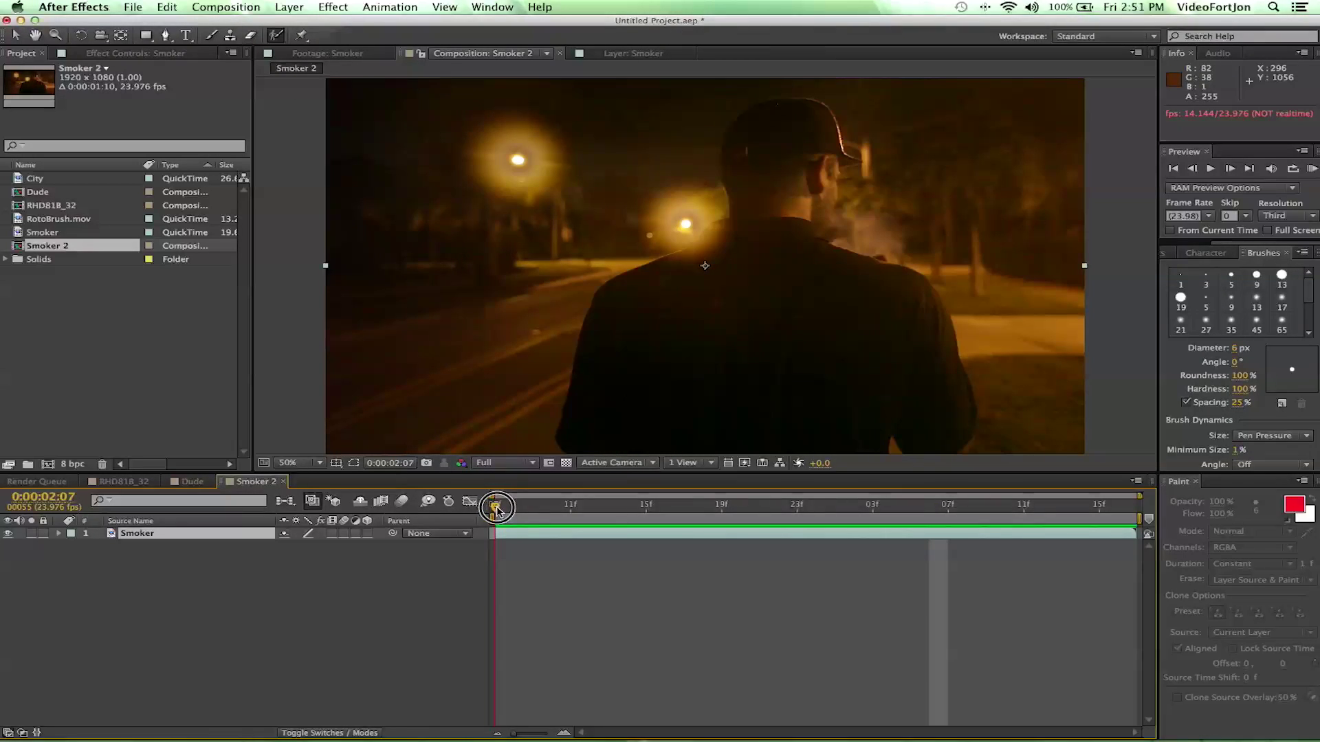
{"action": "double_click", "coordinate": [162, 539]}
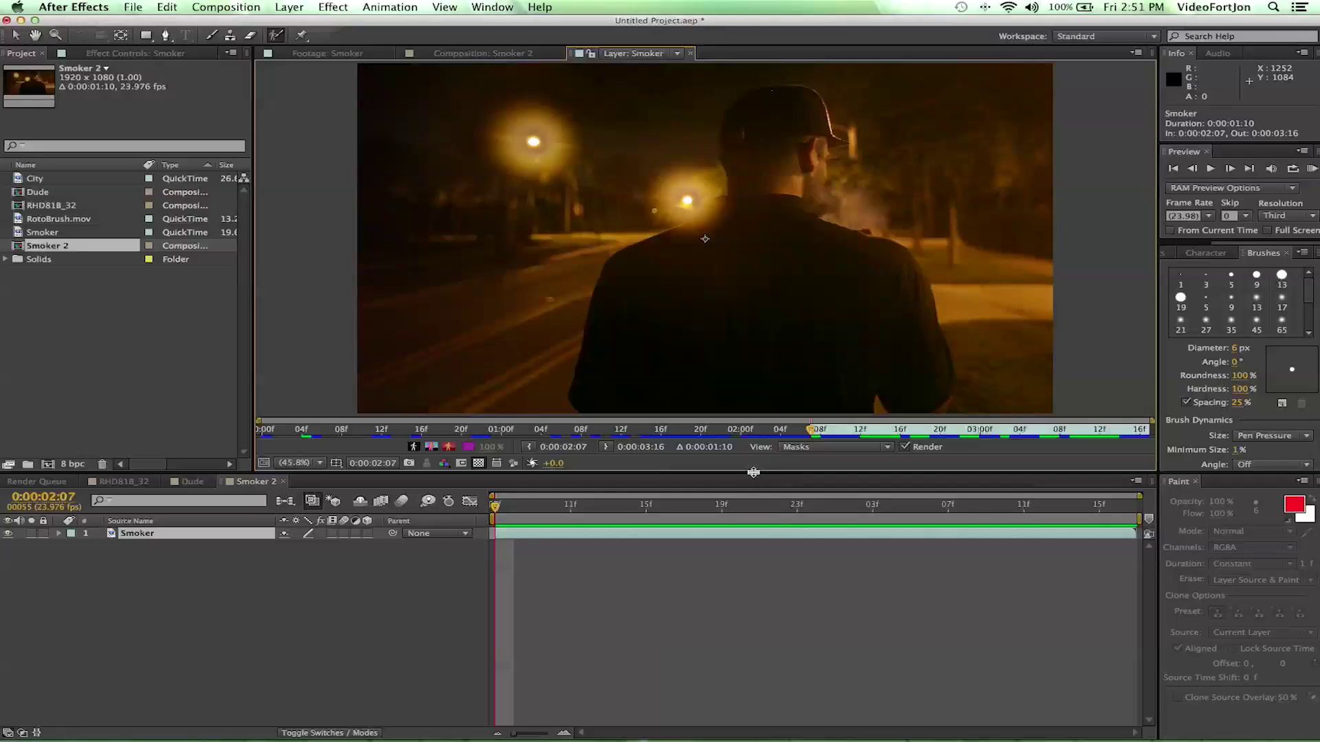
Step: Enlarge the Roto Brush to 54 px and paint a foreground stroke down the man's head and back
{"action": "left_click_drag", "start_coordinate": [753, 472], "coordinate": [758, 576]}
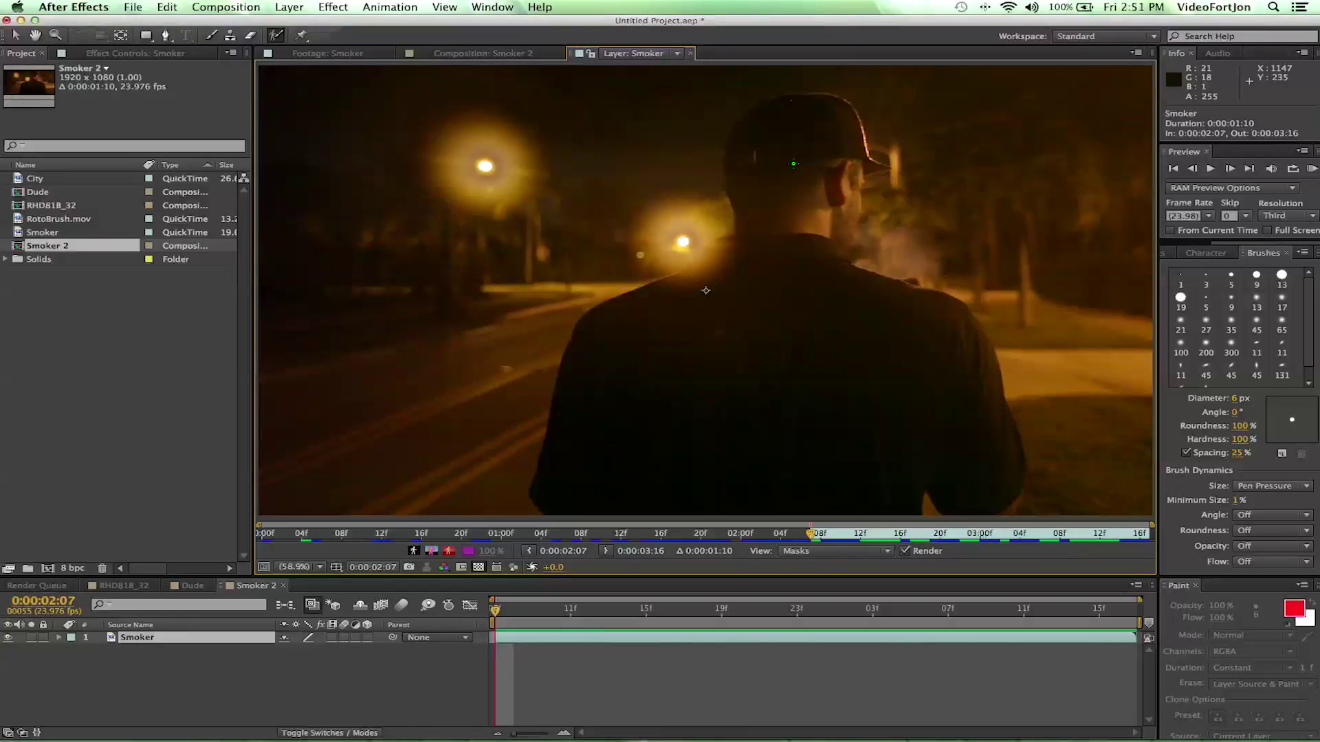
{"action": "mouse_move", "coordinate": [793, 164]}
{"action": "left_mouse_down"}
{"action": "mouse_move", "coordinate": [810, 163]}
{"action": "mouse_move", "coordinate": [782, 164]}
{"action": "left_mouse_up"}
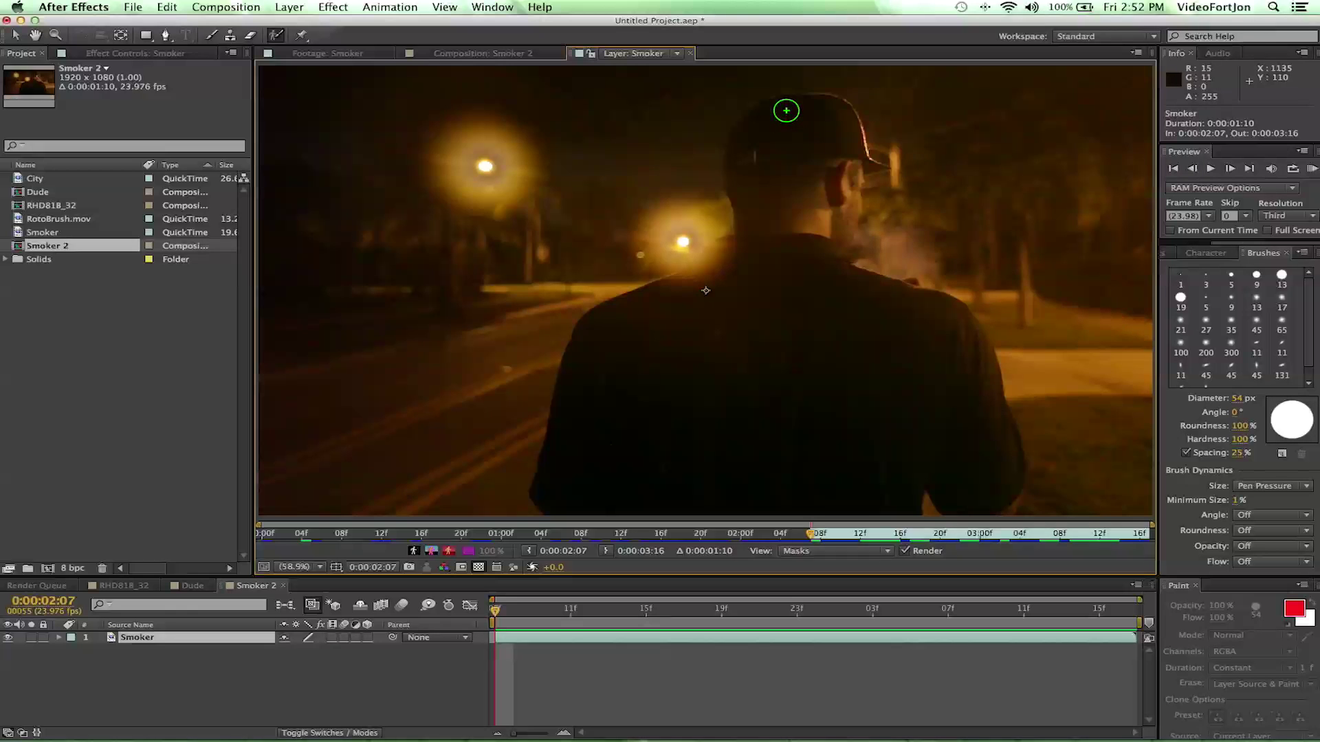
{"action": "mouse_move", "coordinate": [786, 104]}
{"action": "left_mouse_down"}
{"action": "mouse_move", "coordinate": [769, 436]}
{"action": "mouse_move", "coordinate": [781, 523]}
{"action": "left_mouse_up"}
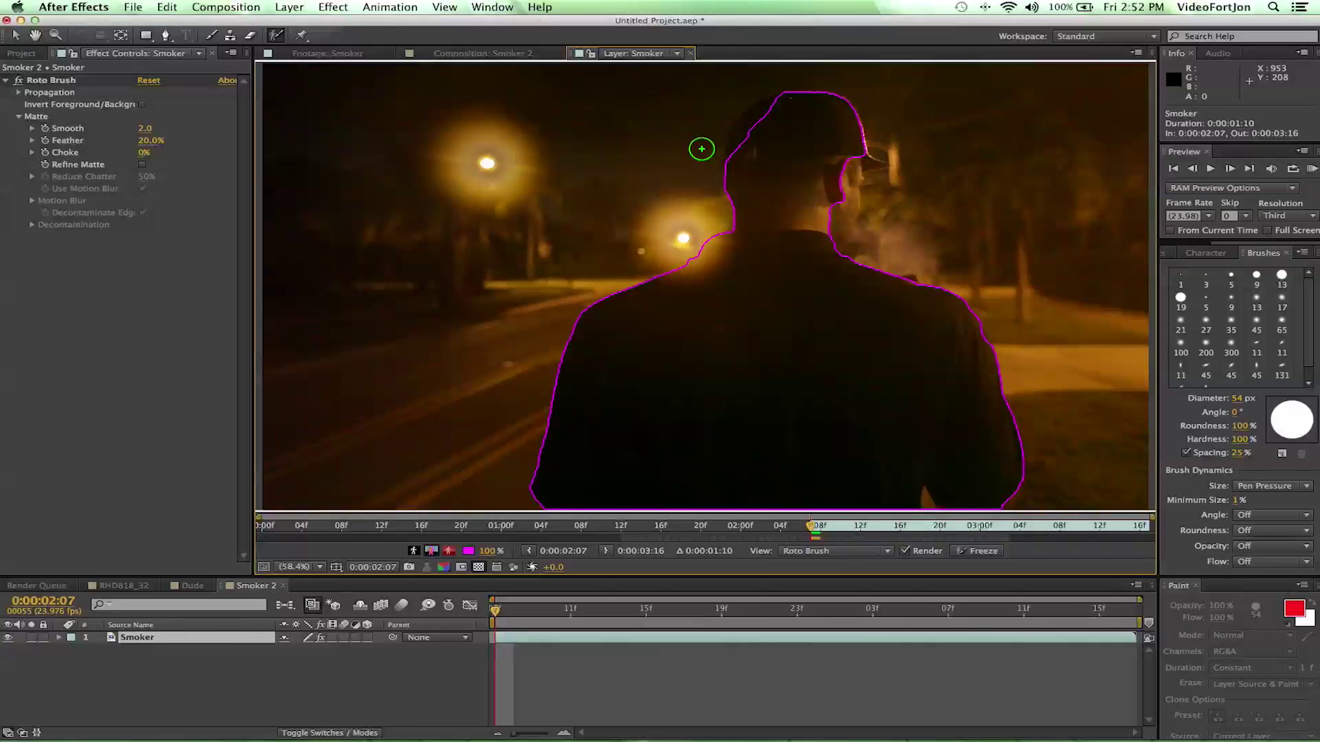
Step: Save the project and fit the layer view up to 100%
{"action": "key", "text": "super+s"}
{"action": "left_click", "coordinate": [302, 568]}
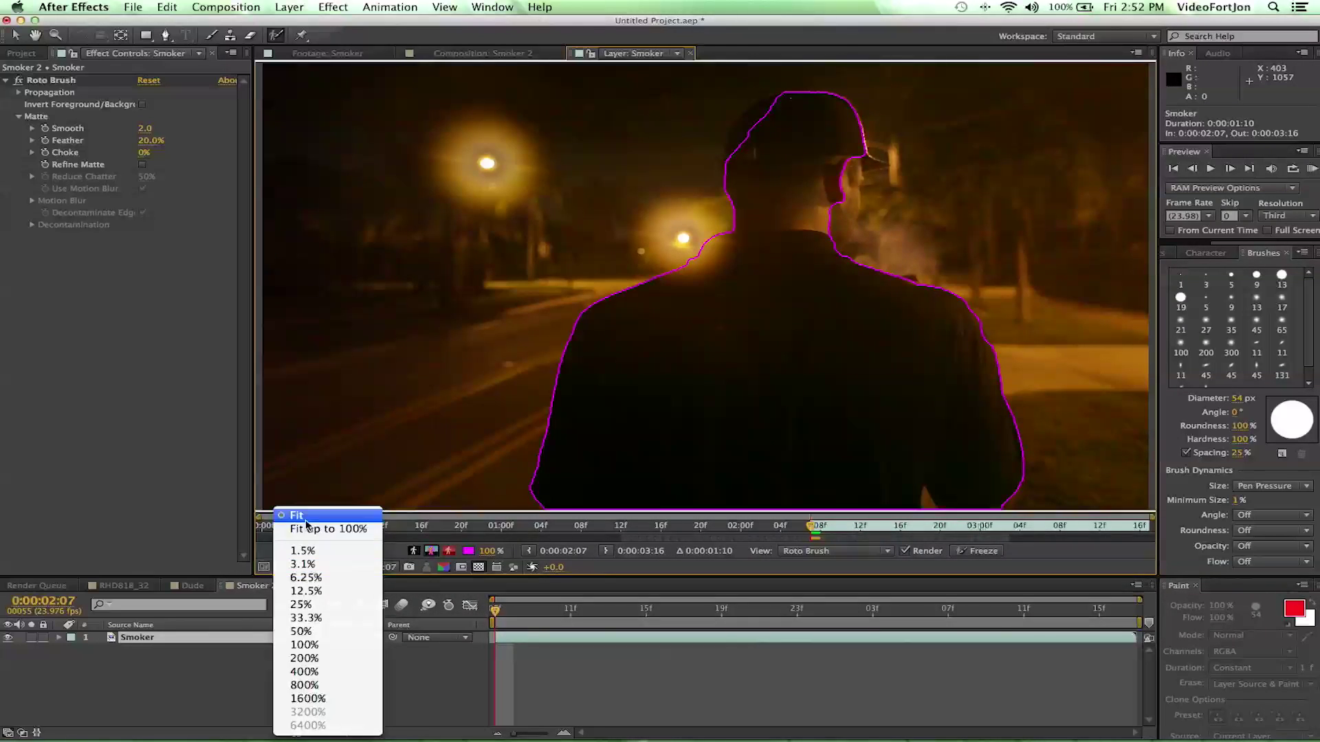
{"action": "left_click", "coordinate": [302, 537]}
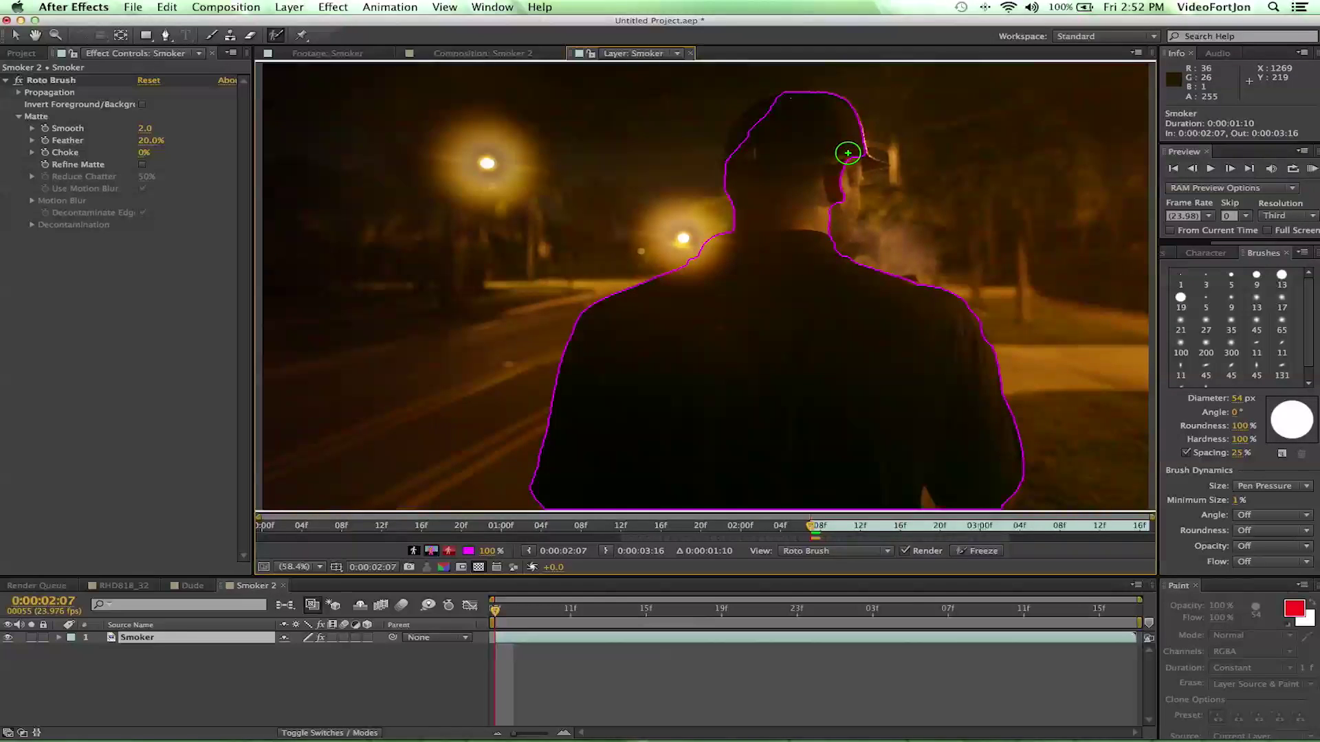
Step: Add the ear and cap top to the matte, then the brim with a 23 px brush
{"action": "left_click_drag", "start_coordinate": [848, 154], "coordinate": [837, 233]}
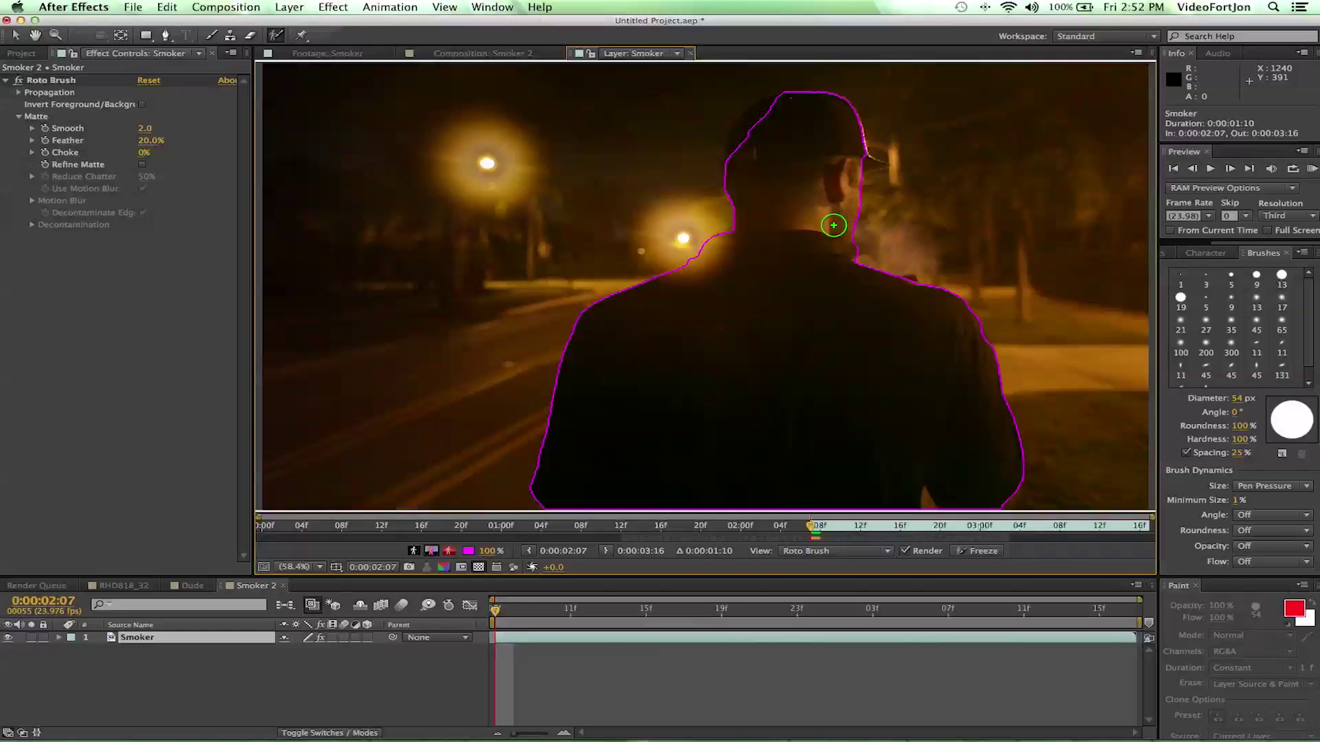
{"action": "left_click_drag", "start_coordinate": [767, 114], "coordinate": [751, 120]}
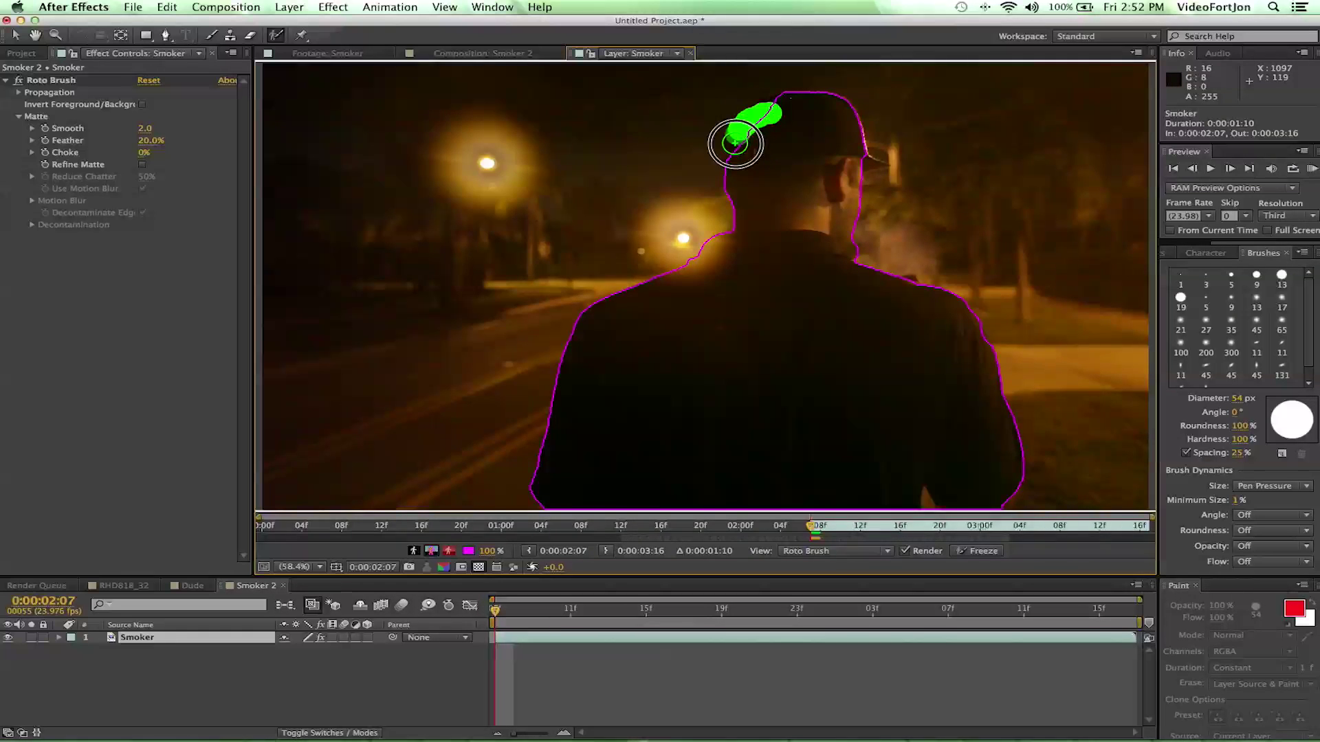
{"action": "left_click_drag", "start_coordinate": [735, 143], "coordinate": [736, 161]}
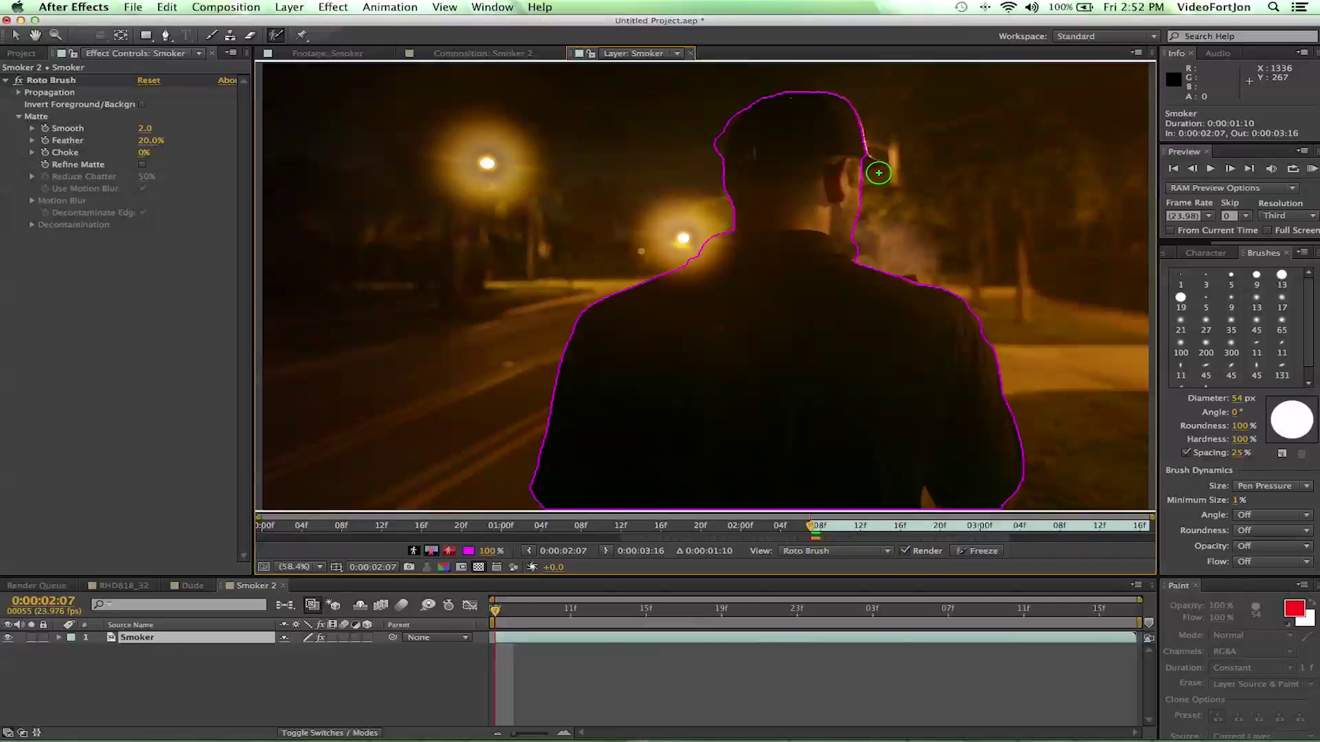
{"action": "left_click_drag", "start_coordinate": [878, 165], "coordinate": [878, 166]}
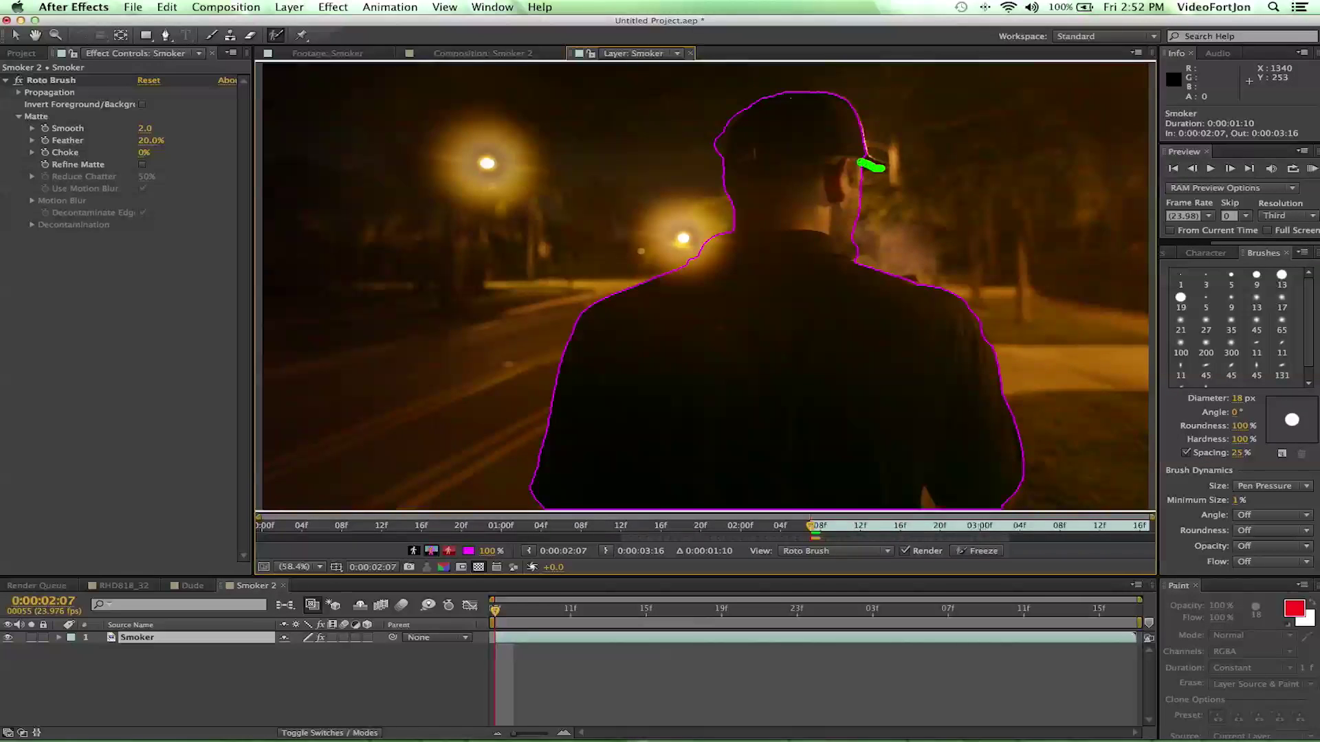
{"action": "left_click_drag", "start_coordinate": [864, 167], "coordinate": [862, 163]}
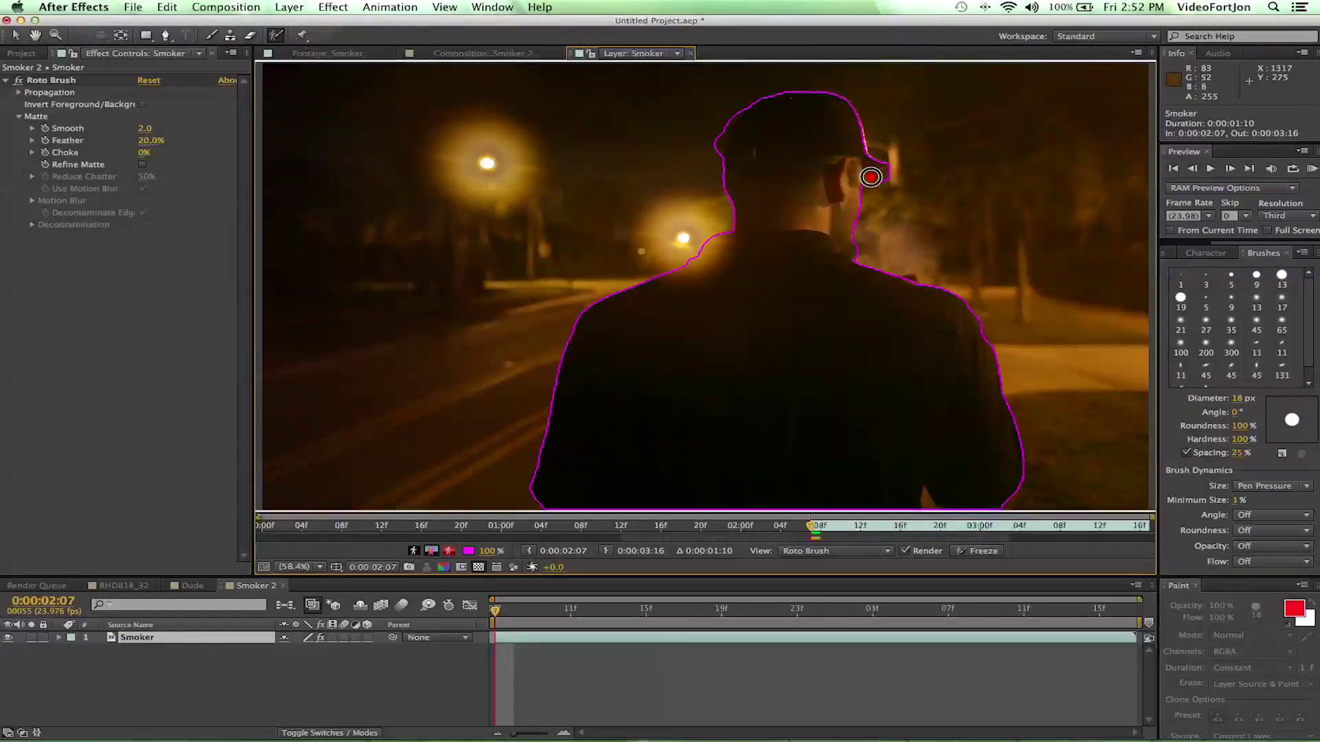
Step: Subtract the background beside the face and along the cap edge, then advance to 0:00:02:08
{"action": "left_click_drag", "start_coordinate": [868, 177], "coordinate": [907, 177]}
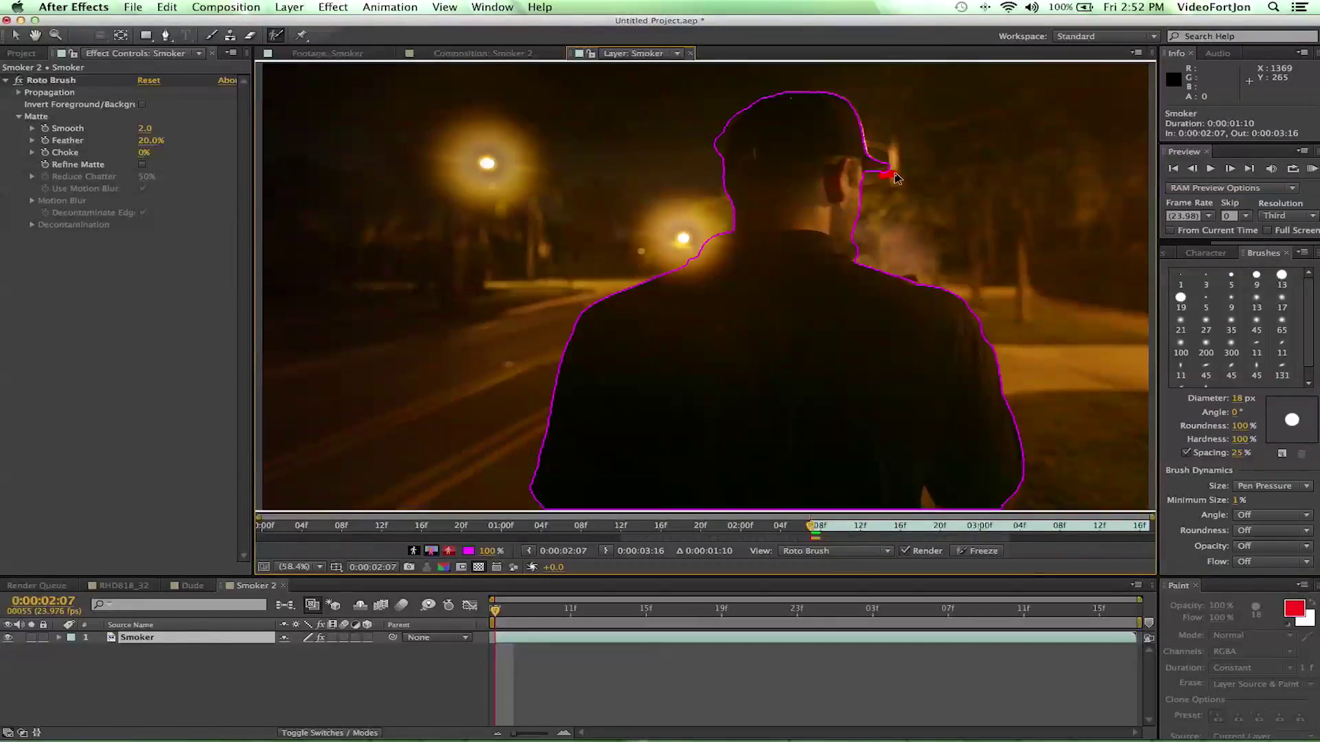
{"action": "left_click_drag", "start_coordinate": [712, 132], "coordinate": [714, 149]}
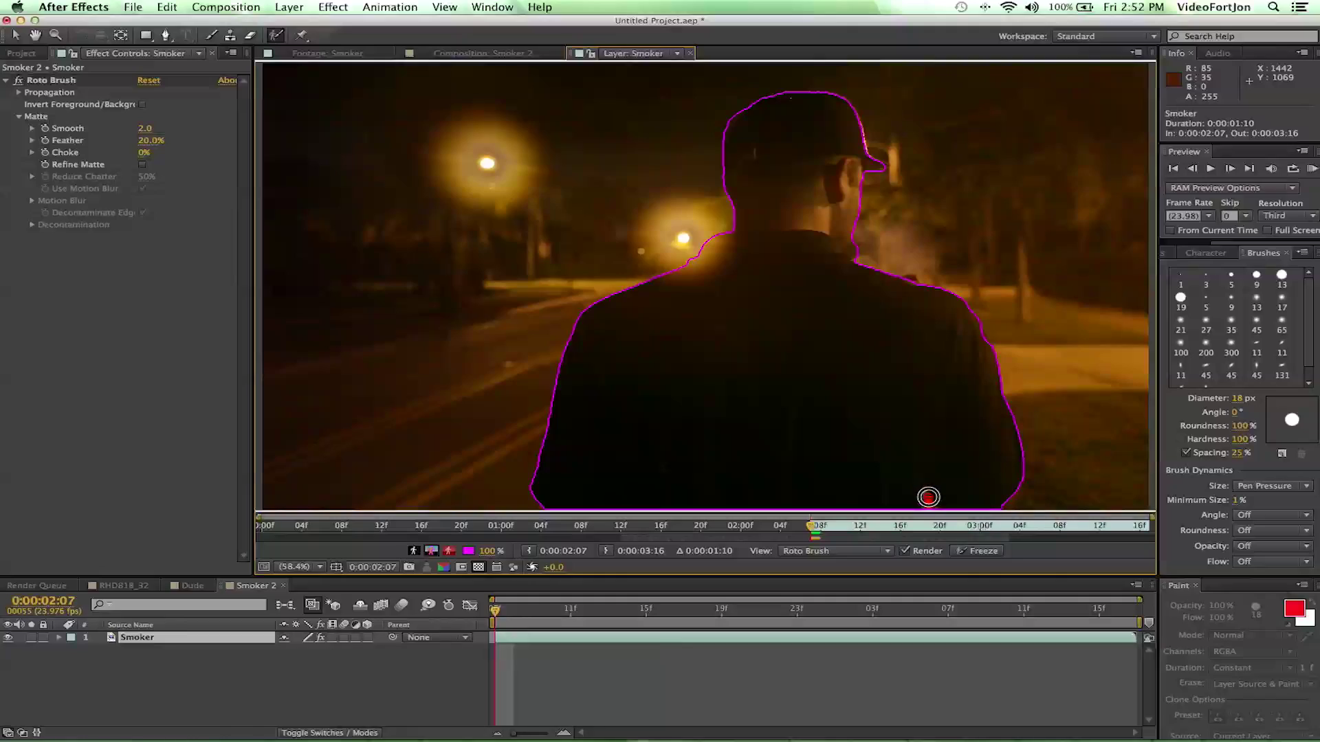
{"action": "left_click", "coordinate": [924, 500], "text": "alt"}
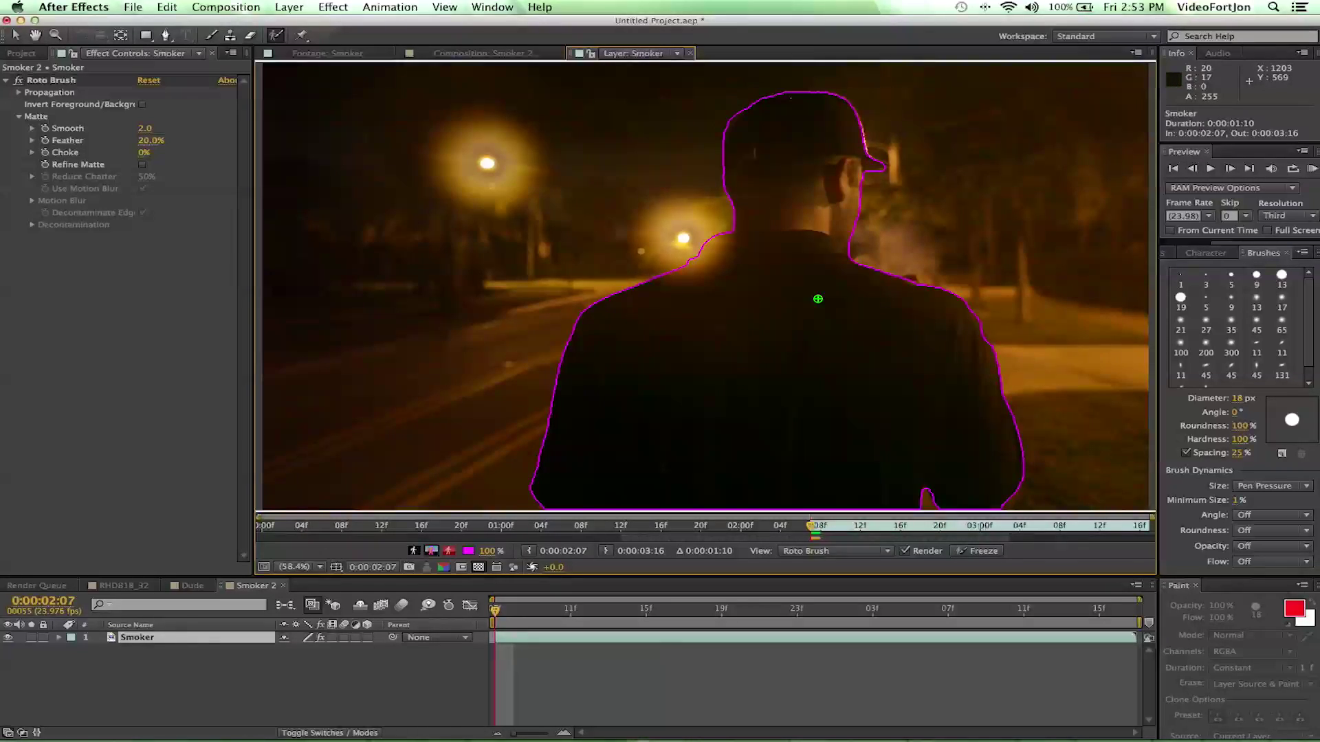
{"action": "left_click", "coordinate": [1230, 168]}
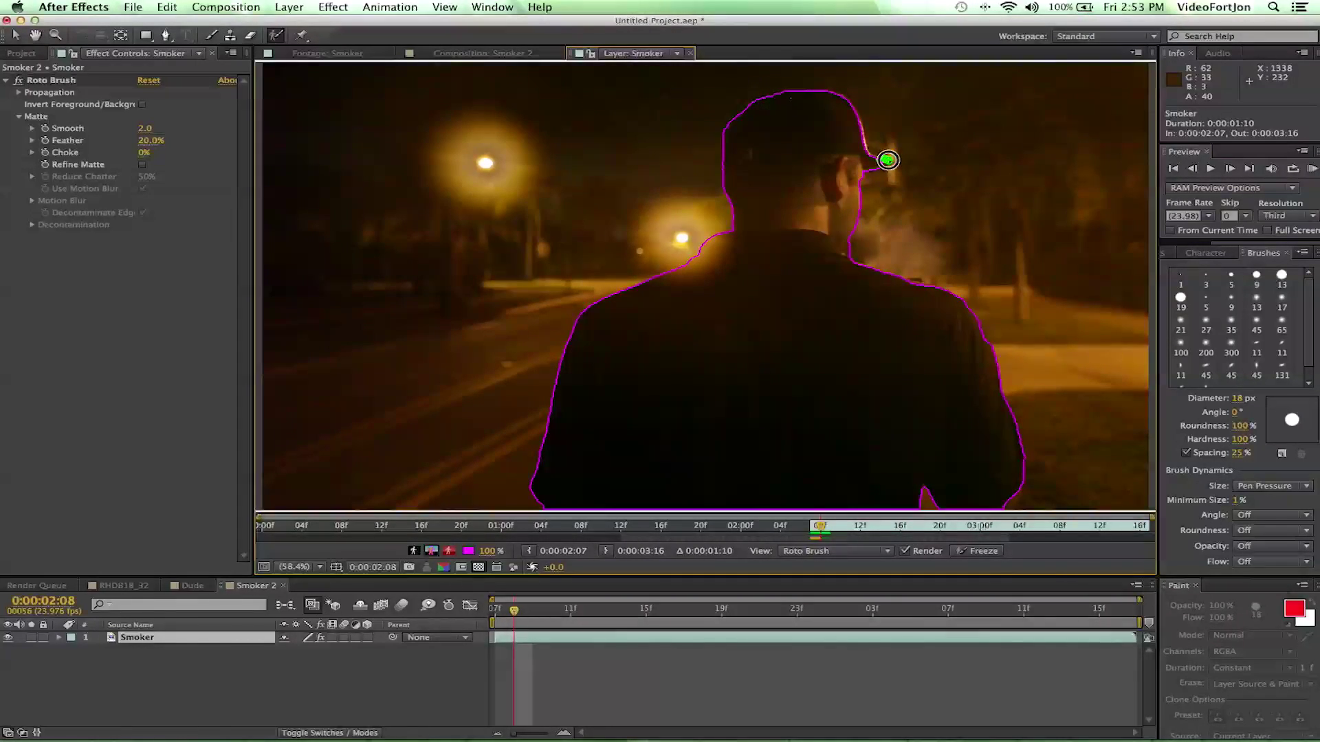
Step: Add the cap brim back, then propagate the matte frame by frame to 0:00:02:13
{"action": "mouse_move", "coordinate": [867, 150]}
{"action": "left_mouse_down"}
{"action": "mouse_move", "coordinate": [893, 153]}
{"action": "mouse_move", "coordinate": [881, 149]}
{"action": "left_mouse_up"}
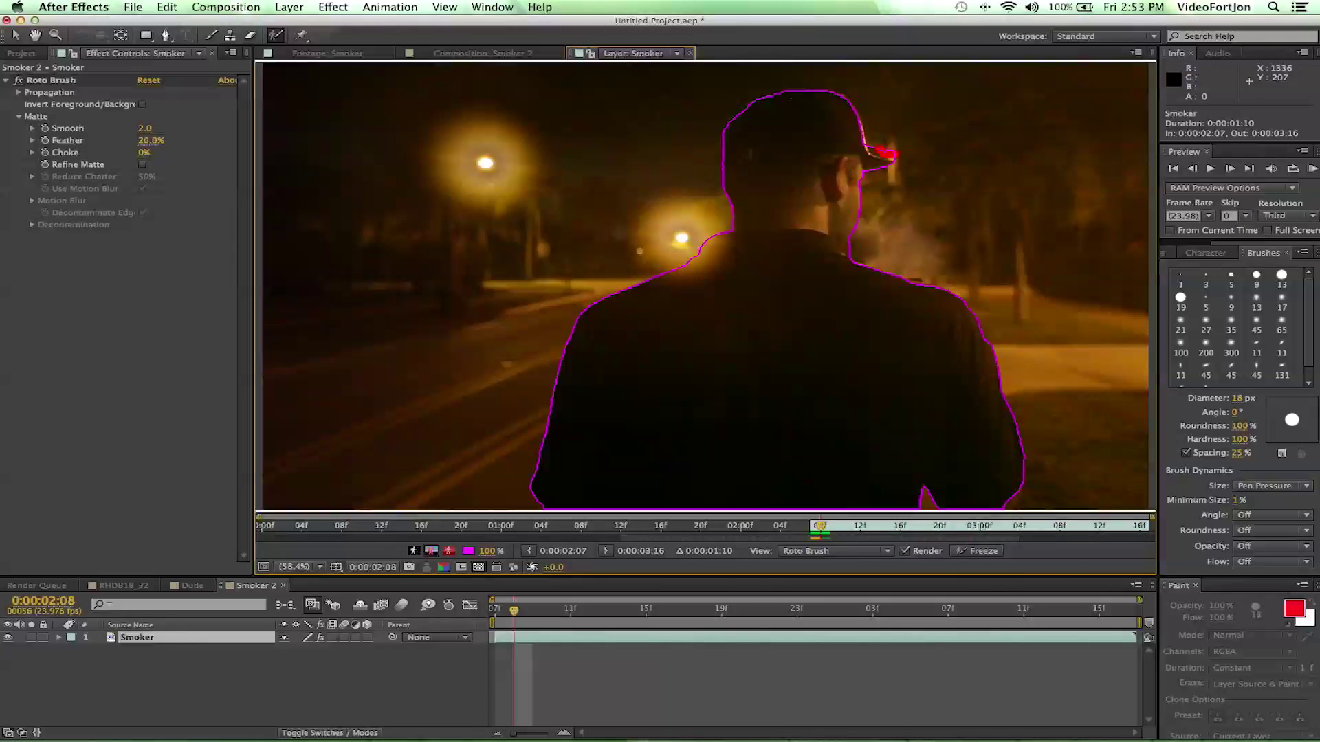
{"action": "left_click", "coordinate": [1192, 168]}
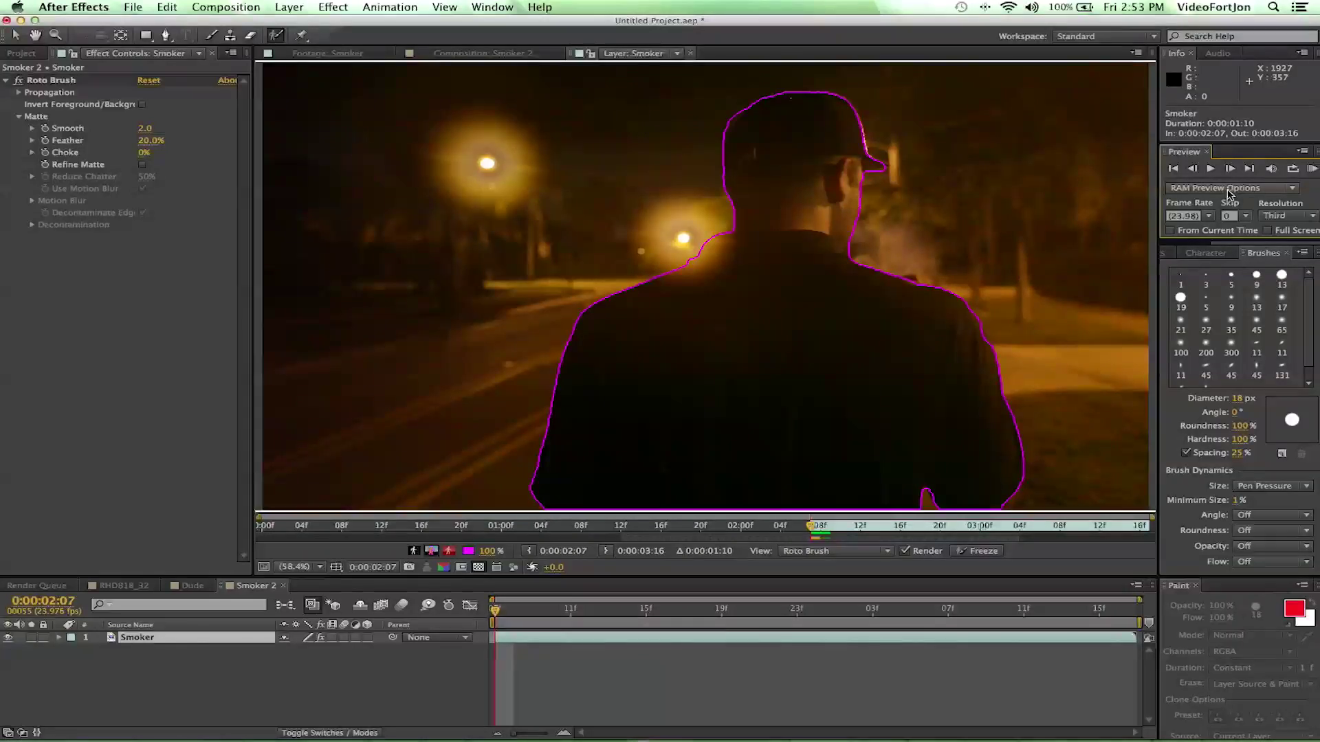
{"action": "key", "text": "Page_Down"}
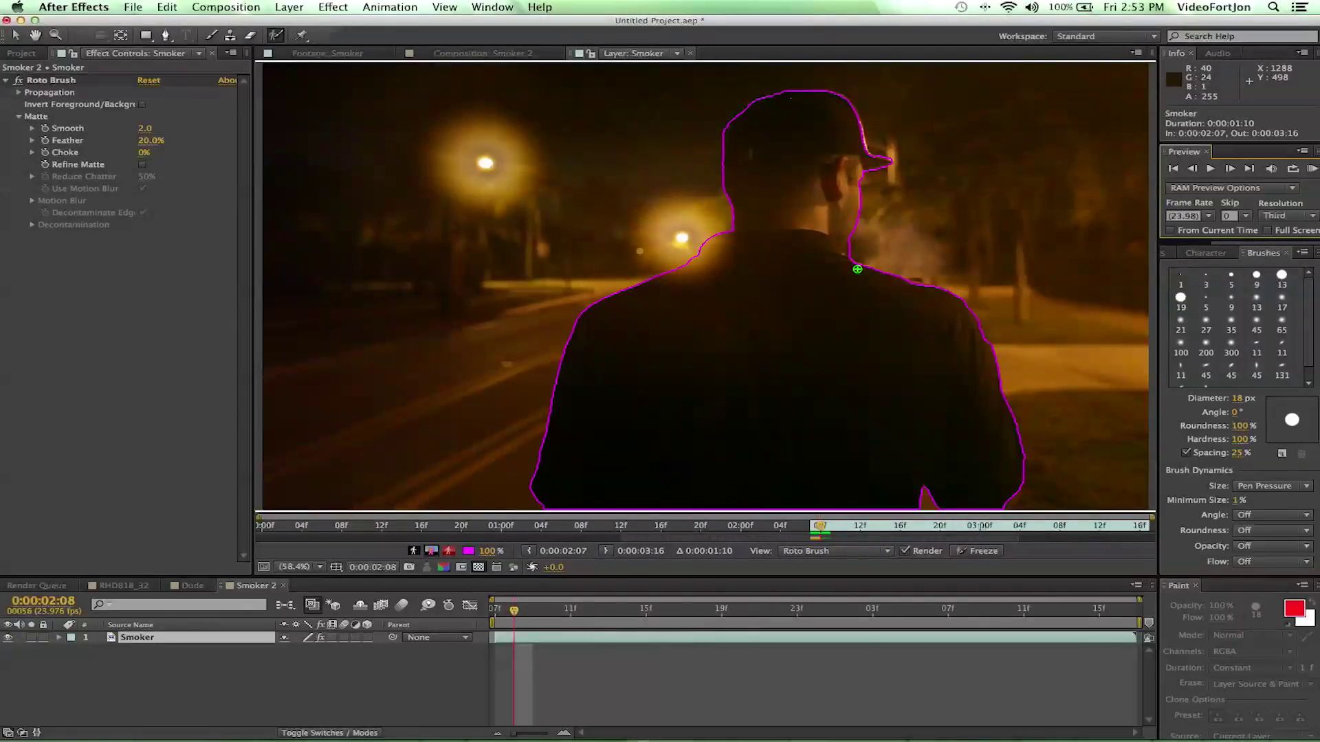
{"action": "left_click", "coordinate": [1229, 168]}
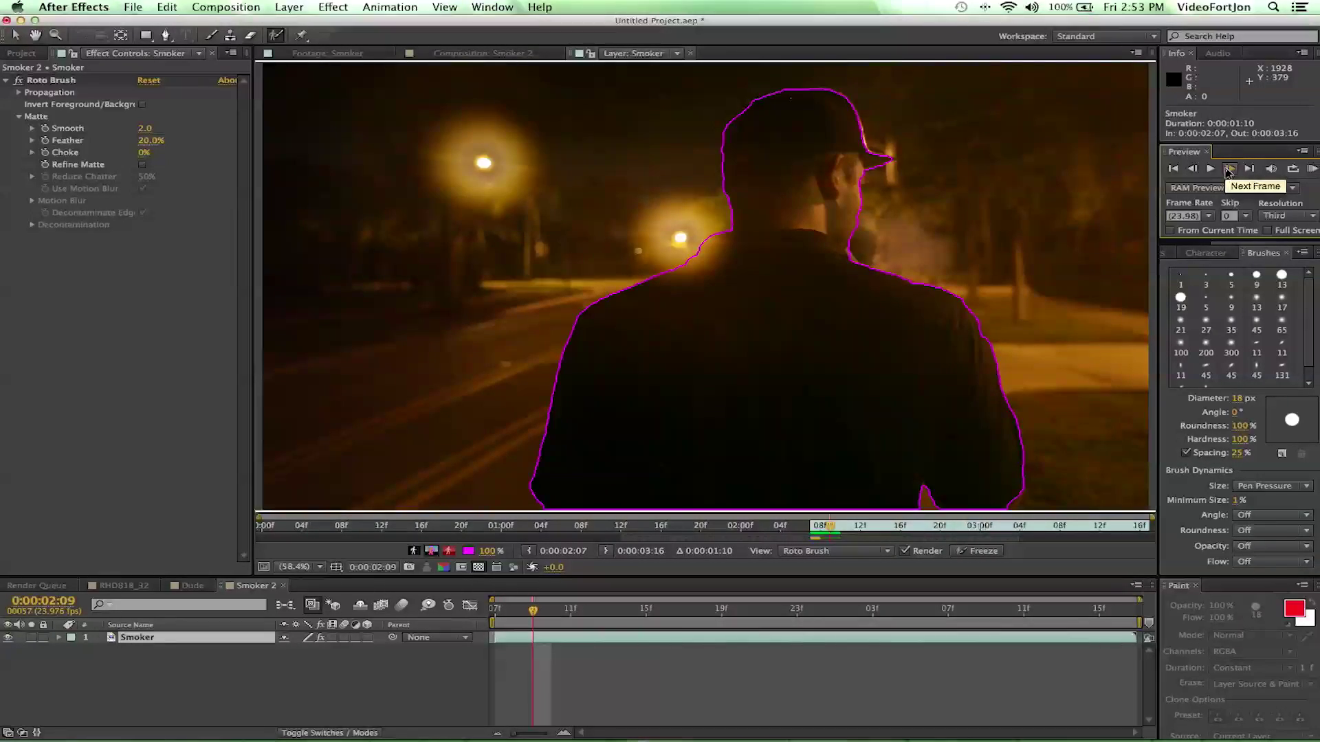
{"action": "left_click", "coordinate": [1229, 169]}
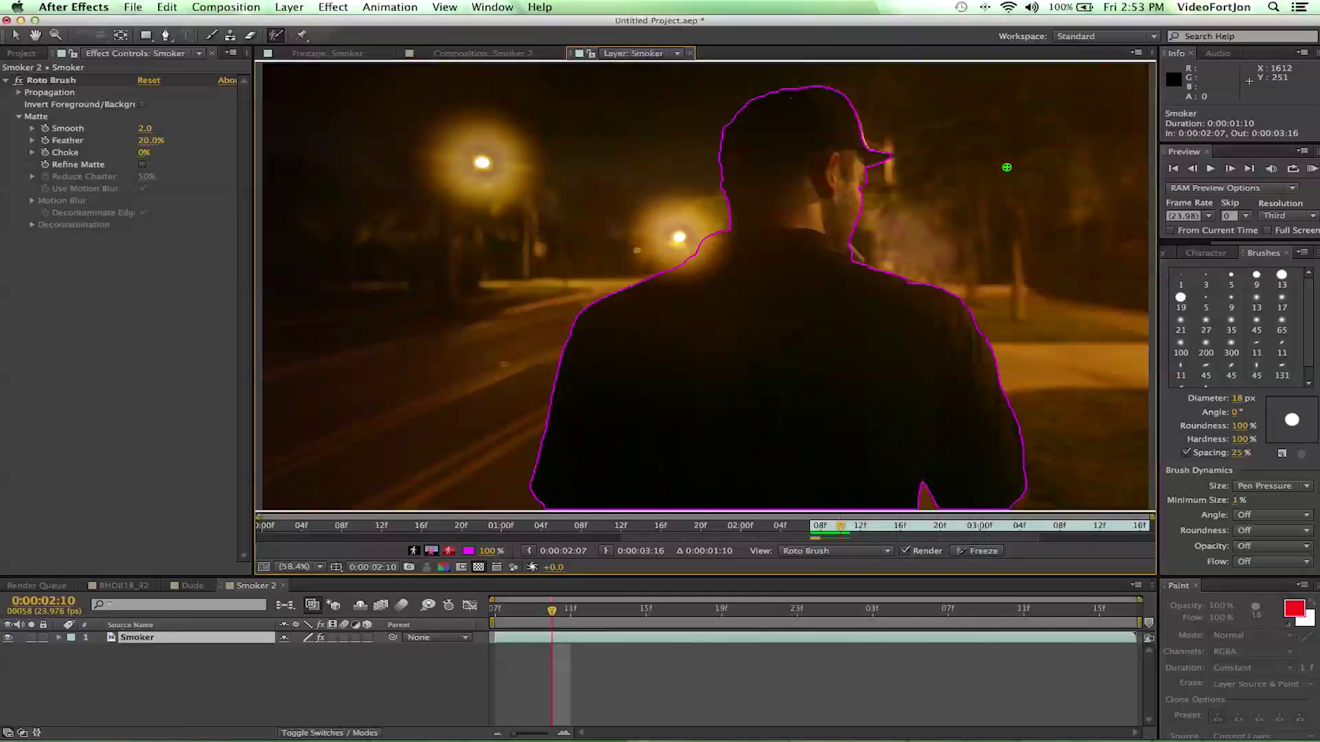
{"action": "left_click", "coordinate": [1230, 172]}
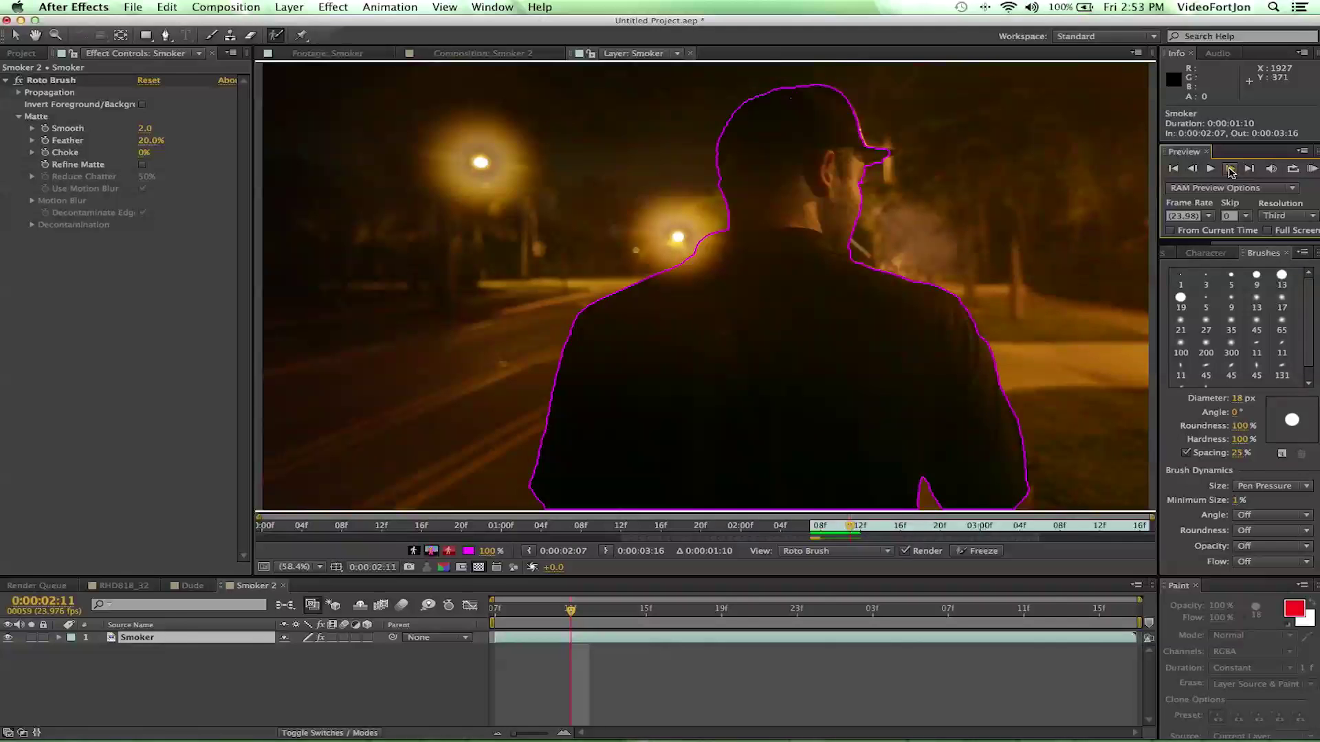
{"action": "left_click", "coordinate": [1230, 172]}
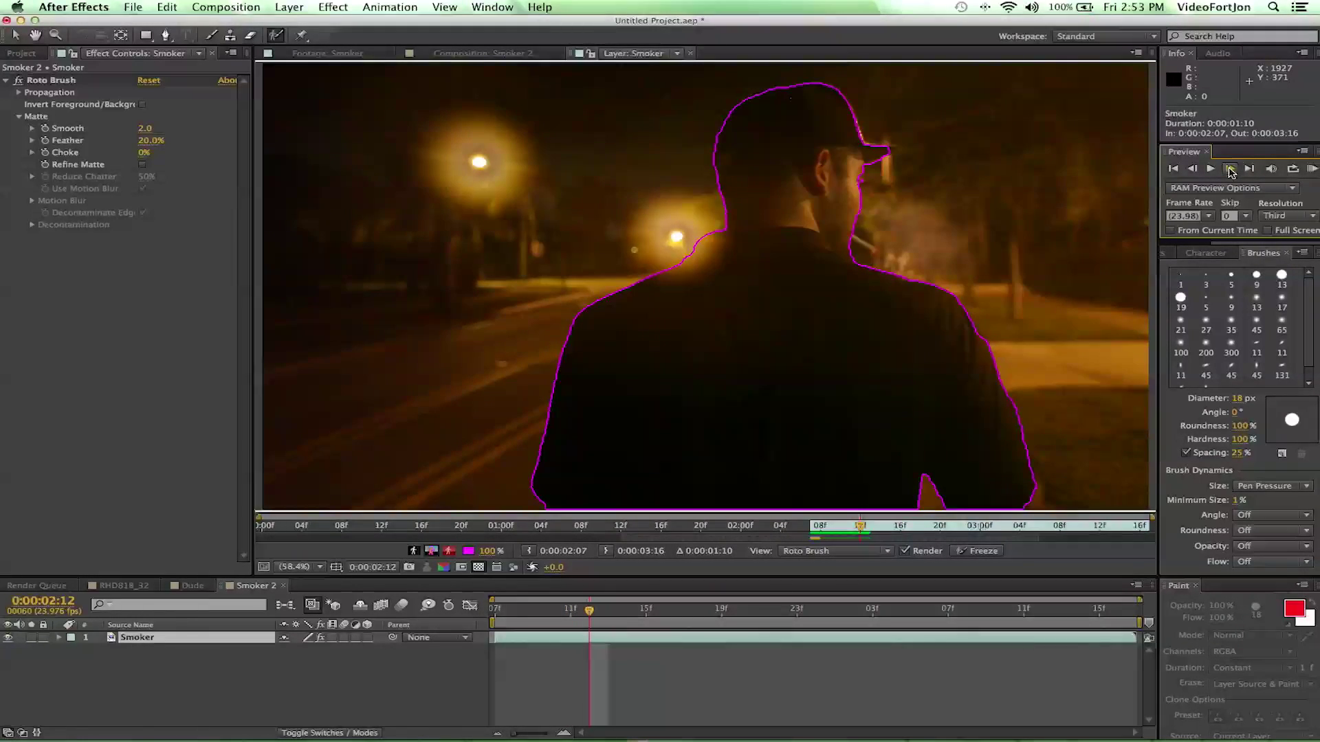
{"action": "left_click", "coordinate": [1230, 172]}
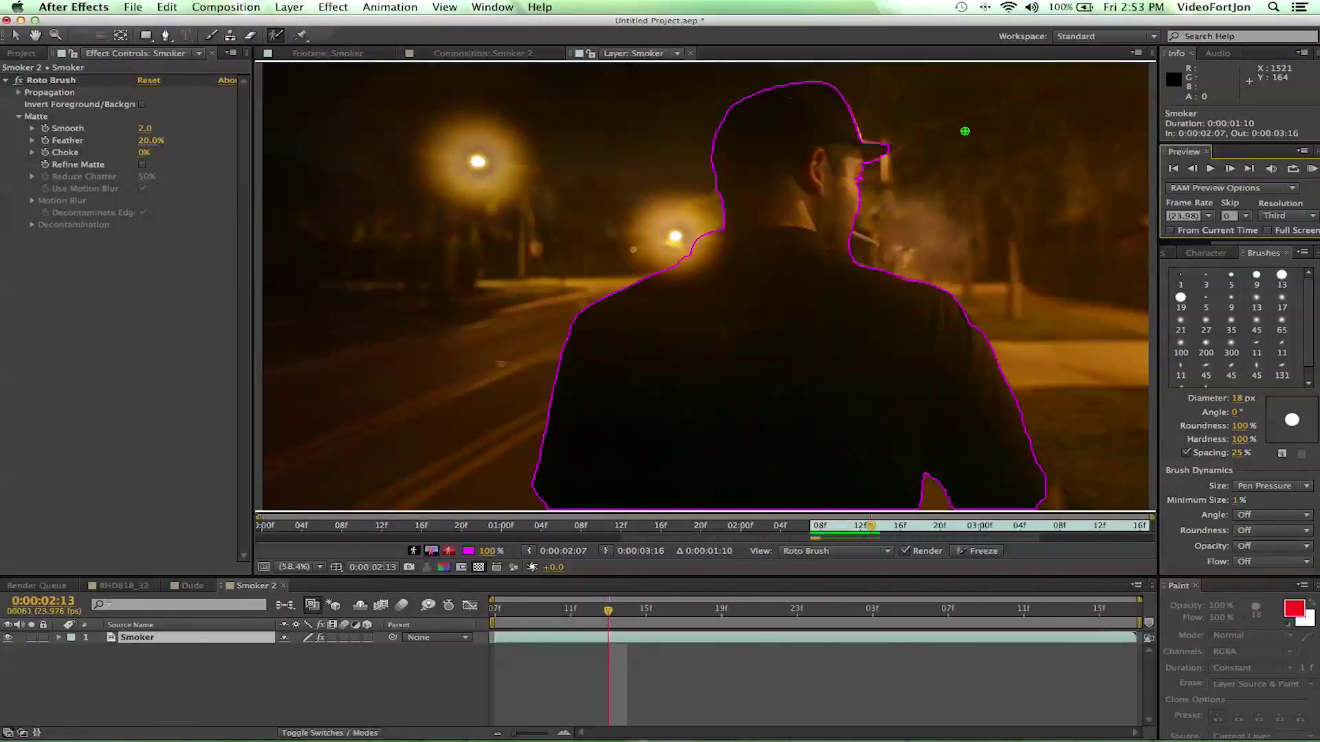
Step: Add the cap brim on this frame and propagate through 0:00:02:15, stepping back to 0:00:02:14
{"action": "left_click_drag", "start_coordinate": [895, 148], "coordinate": [866, 148]}
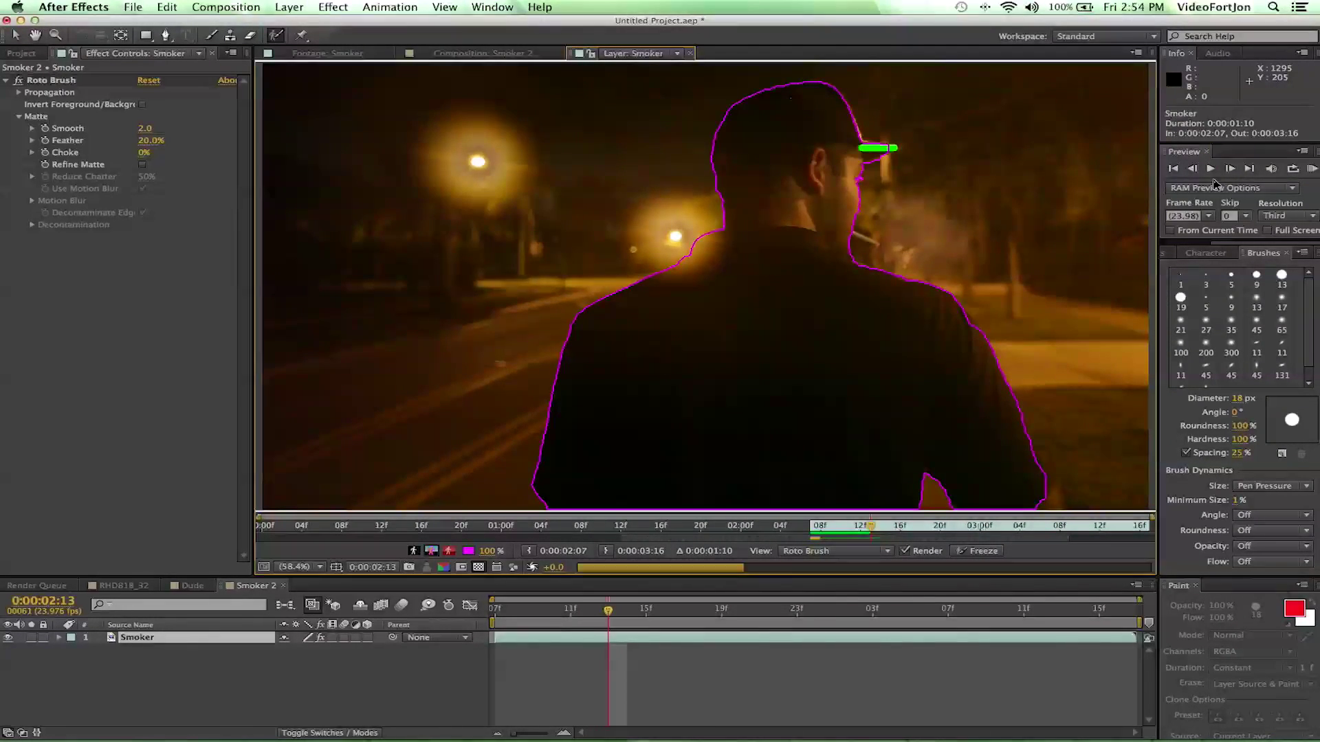
{"action": "left_click", "coordinate": [1230, 169]}
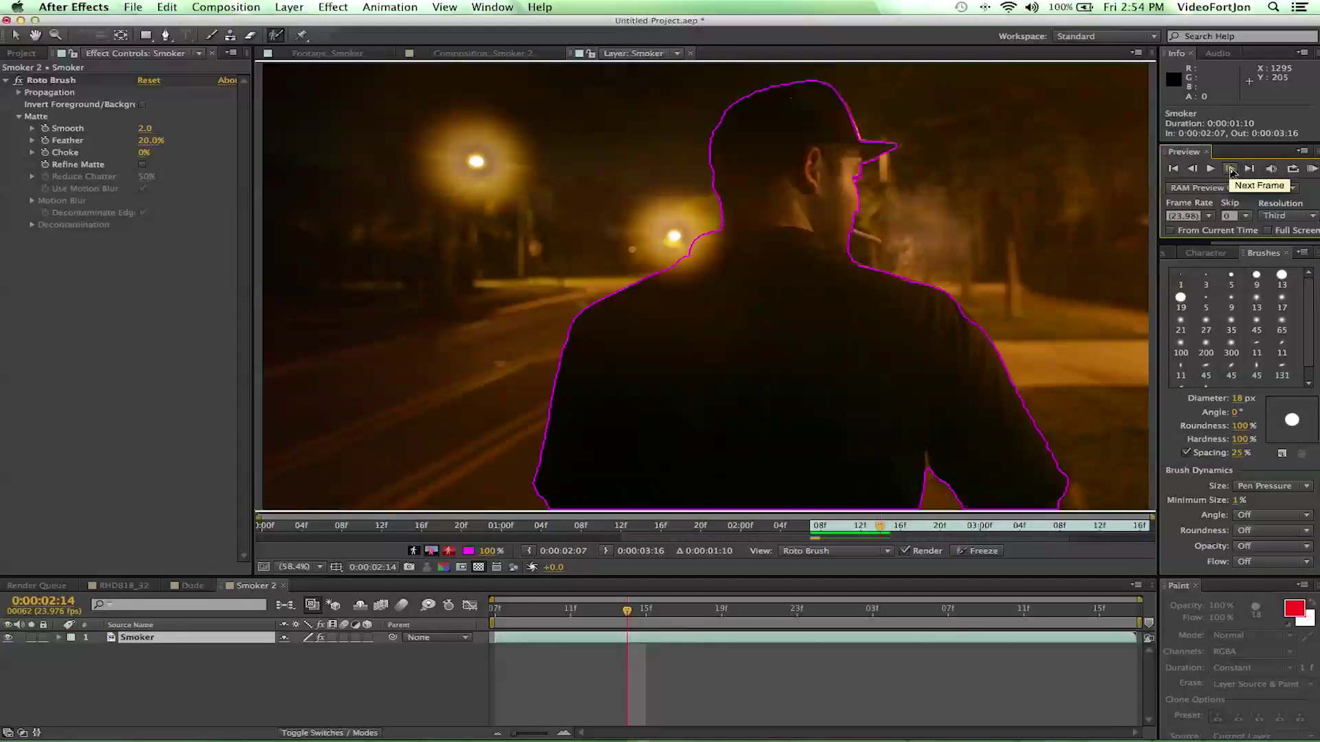
{"action": "left_click", "coordinate": [1230, 170]}
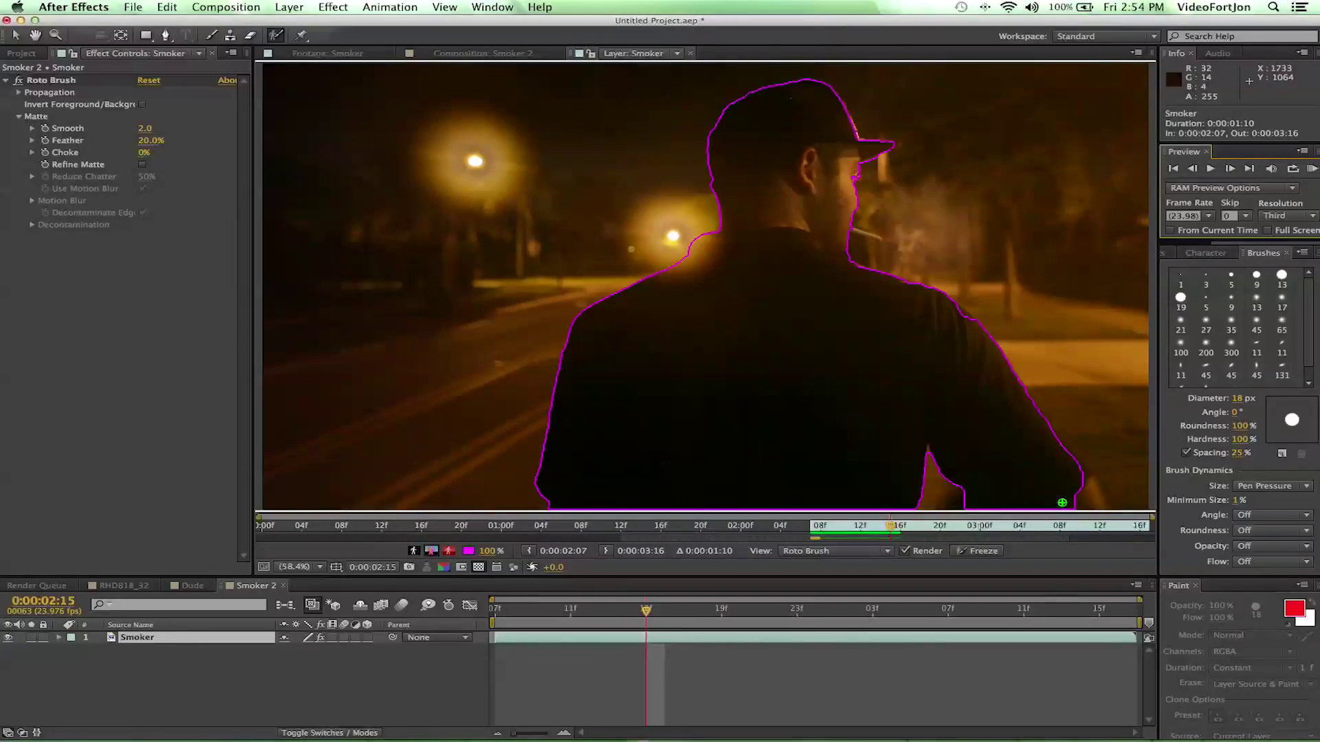
{"action": "left_click", "coordinate": [1192, 169]}
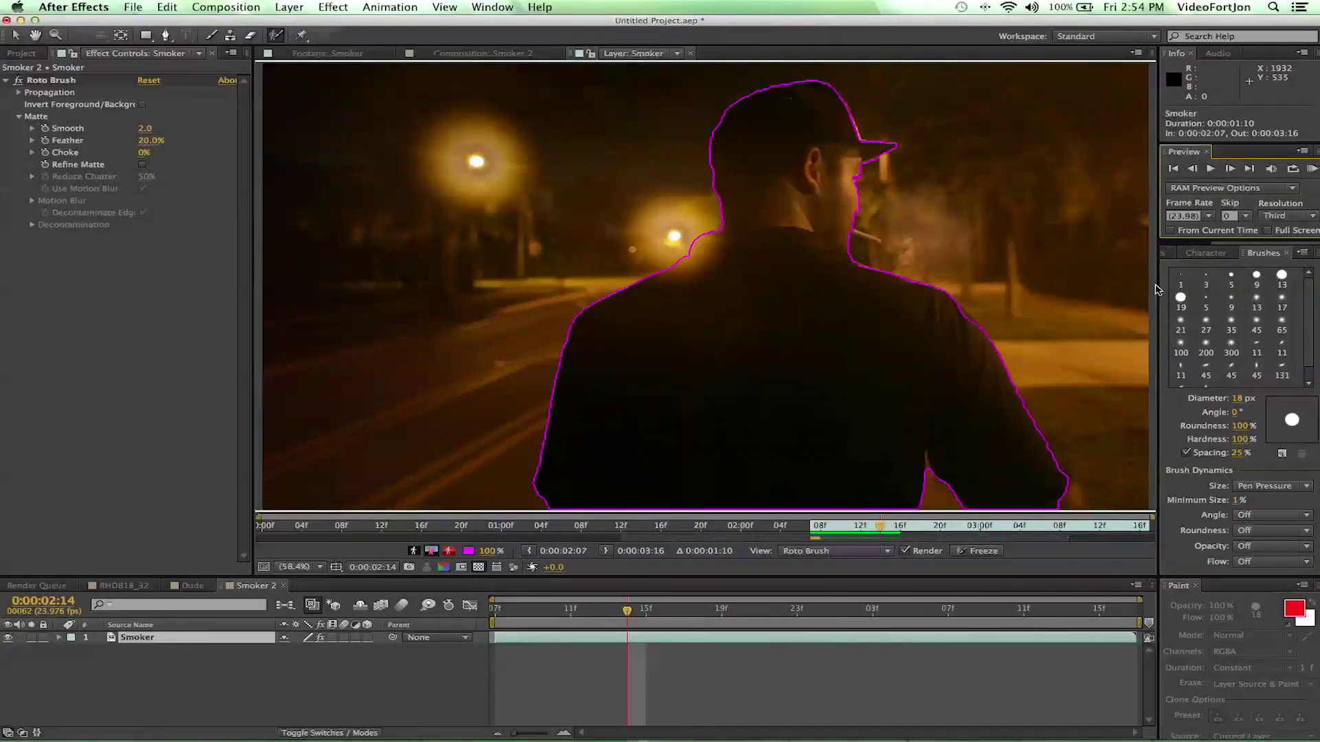
Step: Add the lower-right arm to the matte and propagate frame by frame to 0:00:02:19
{"action": "left_click_drag", "start_coordinate": [1065, 488], "coordinate": [1086, 513]}
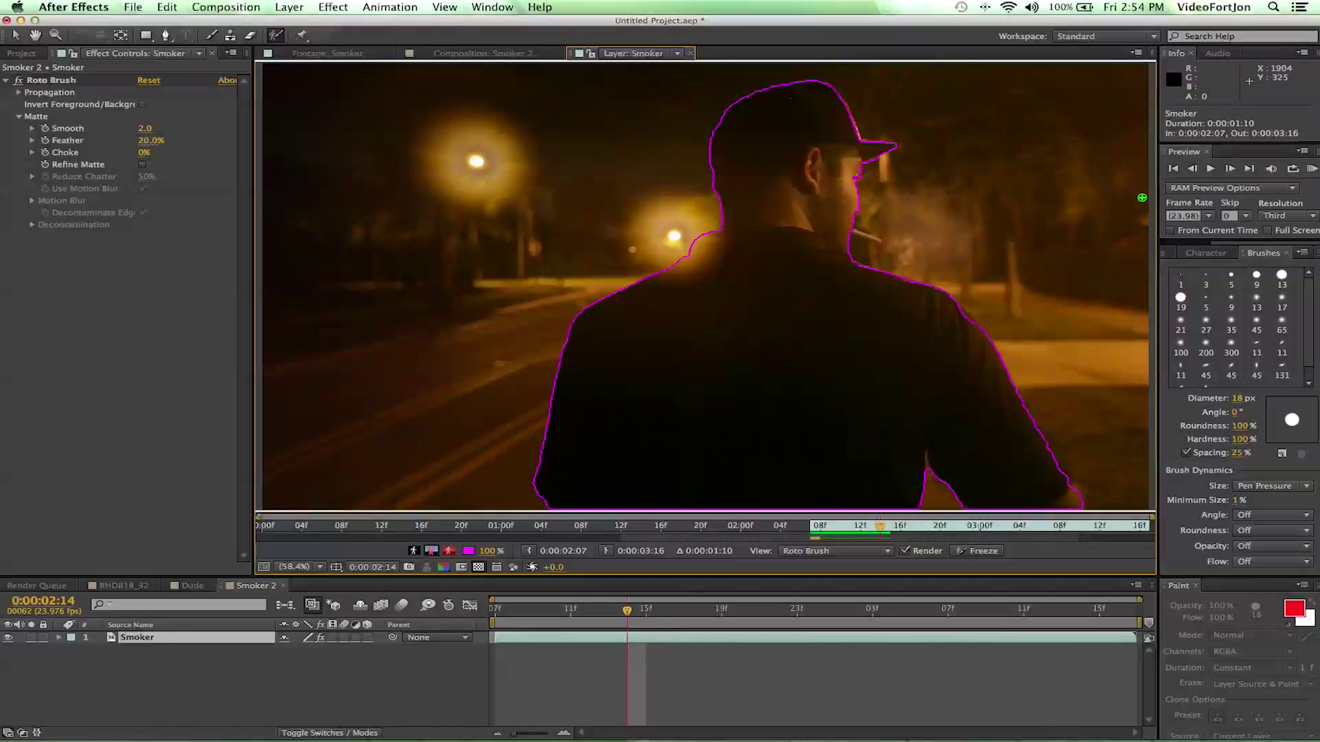
{"action": "left_click", "coordinate": [1221, 171]}
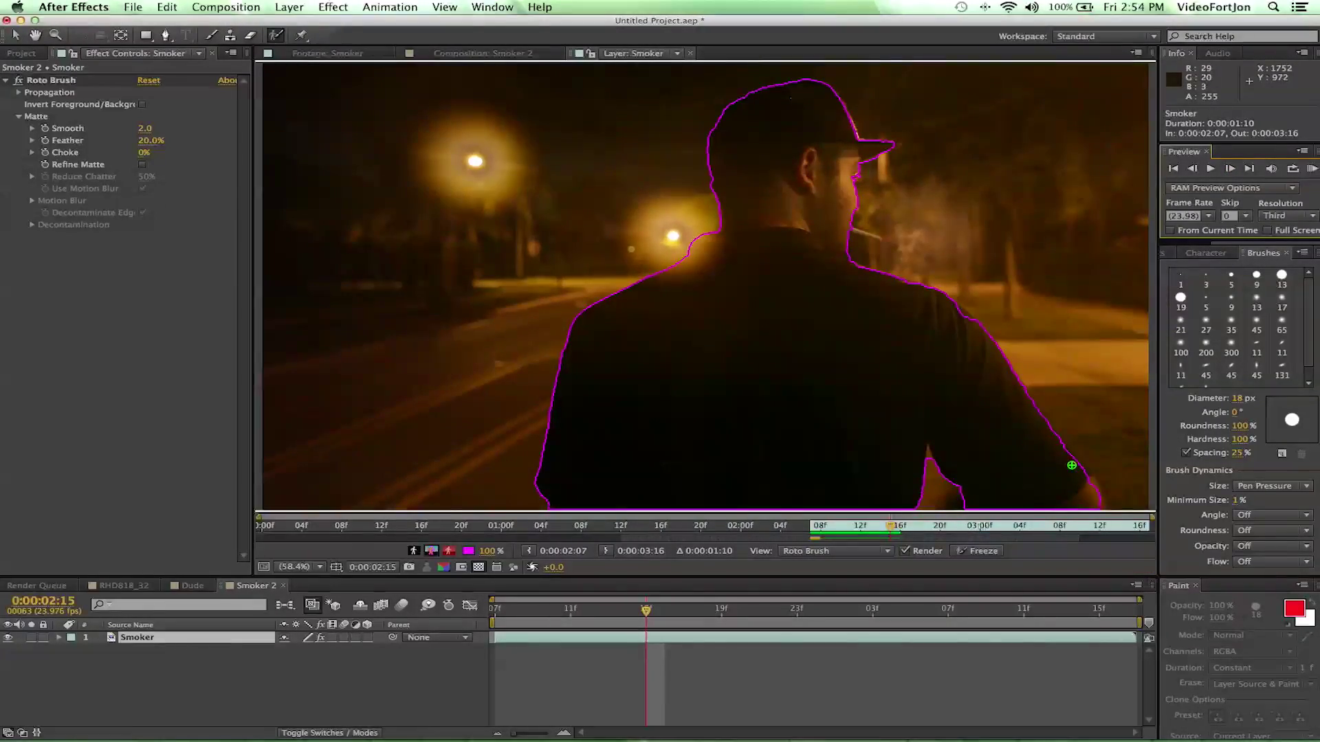
{"action": "left_click", "coordinate": [1229, 169]}
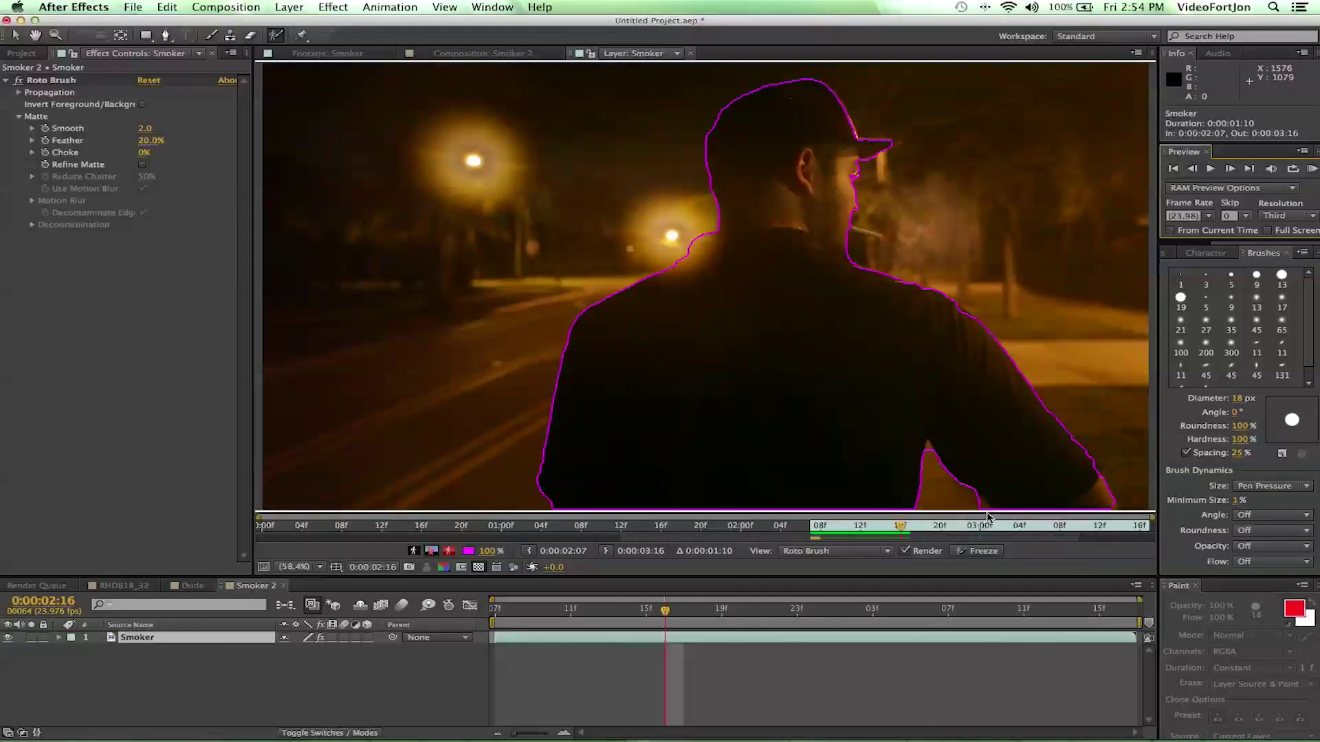
{"action": "left_click", "coordinate": [1230, 169]}
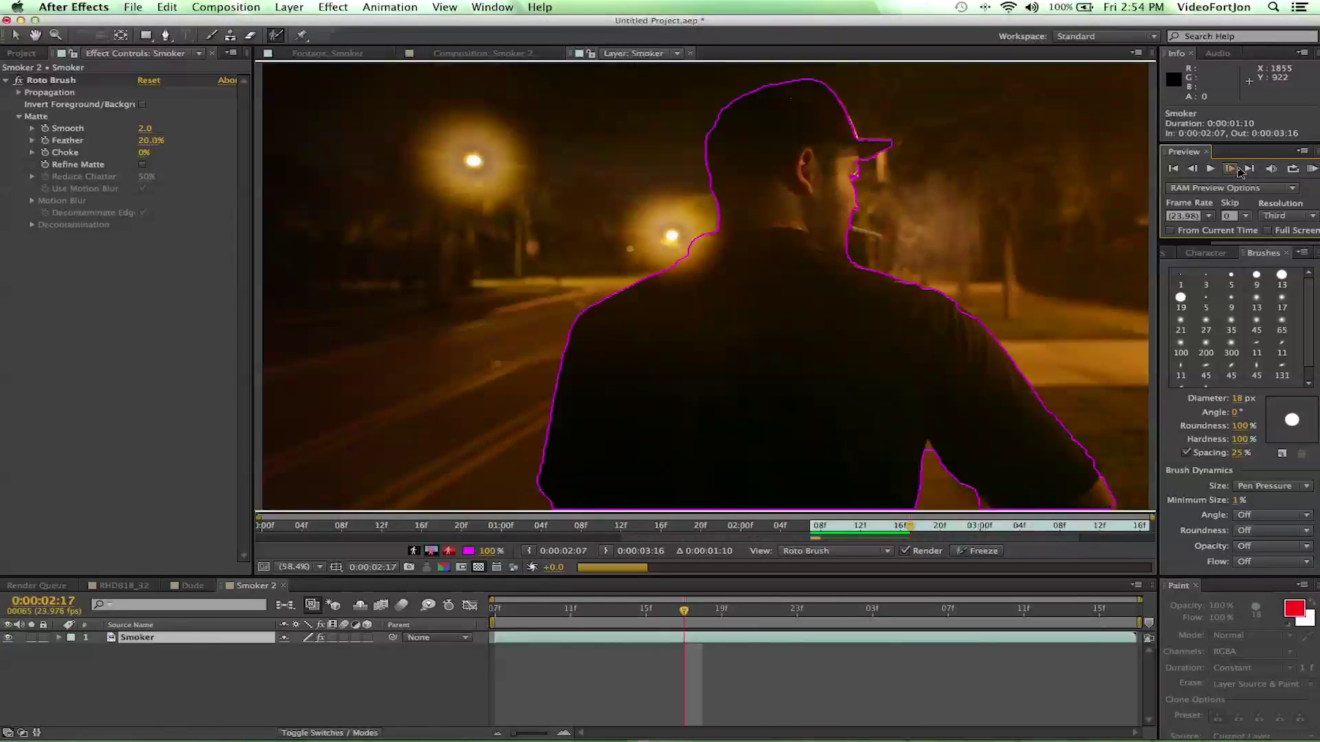
{"action": "left_click", "coordinate": [1230, 170]}
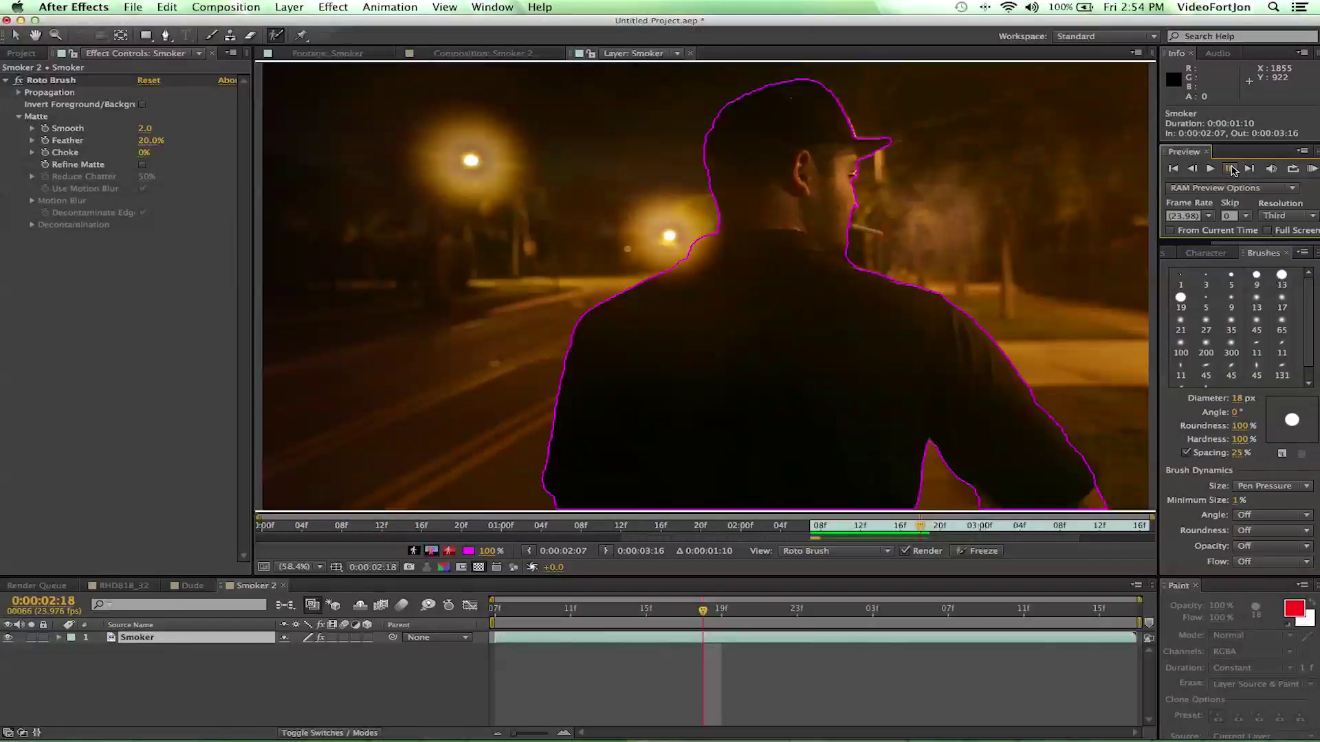
{"action": "left_click", "coordinate": [1230, 170]}
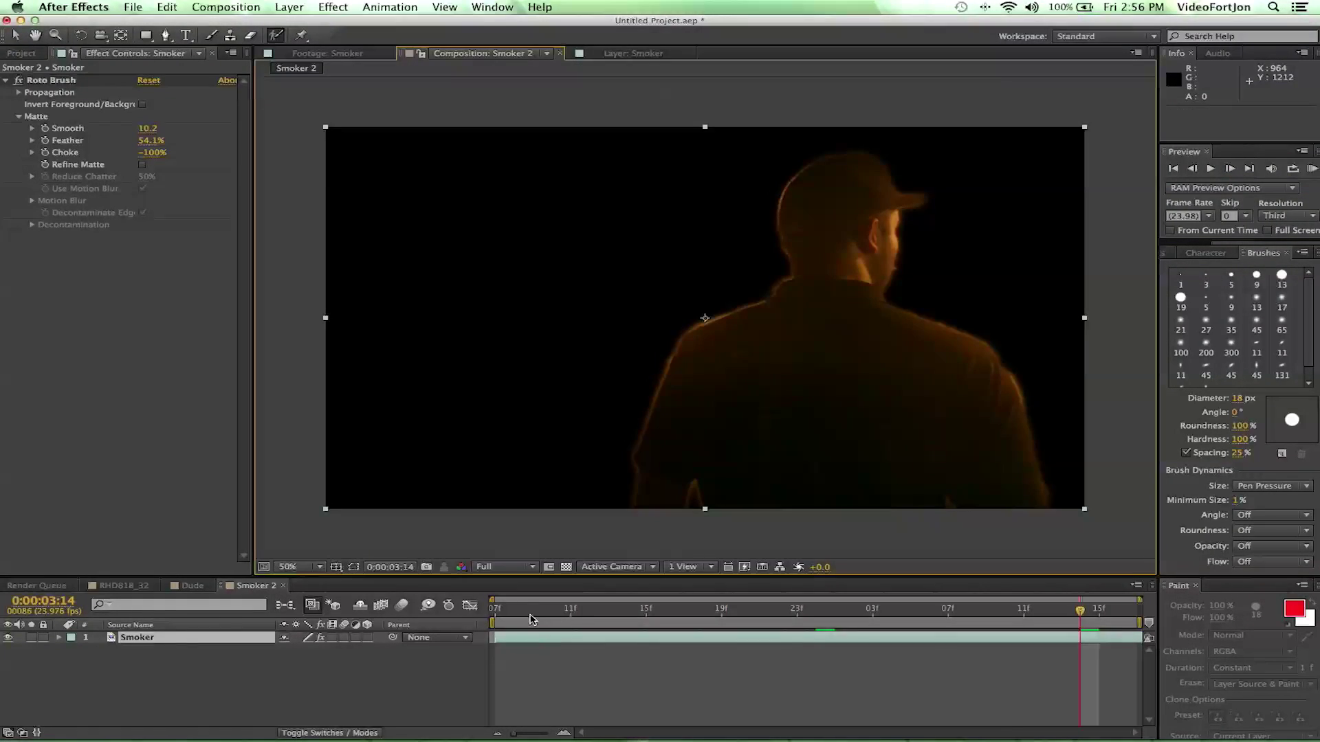
Step: Scrub the playhead from 0:00:02:09 to 0:00:03:00 to review the softened matte
{"action": "left_click", "coordinate": [532, 613]}
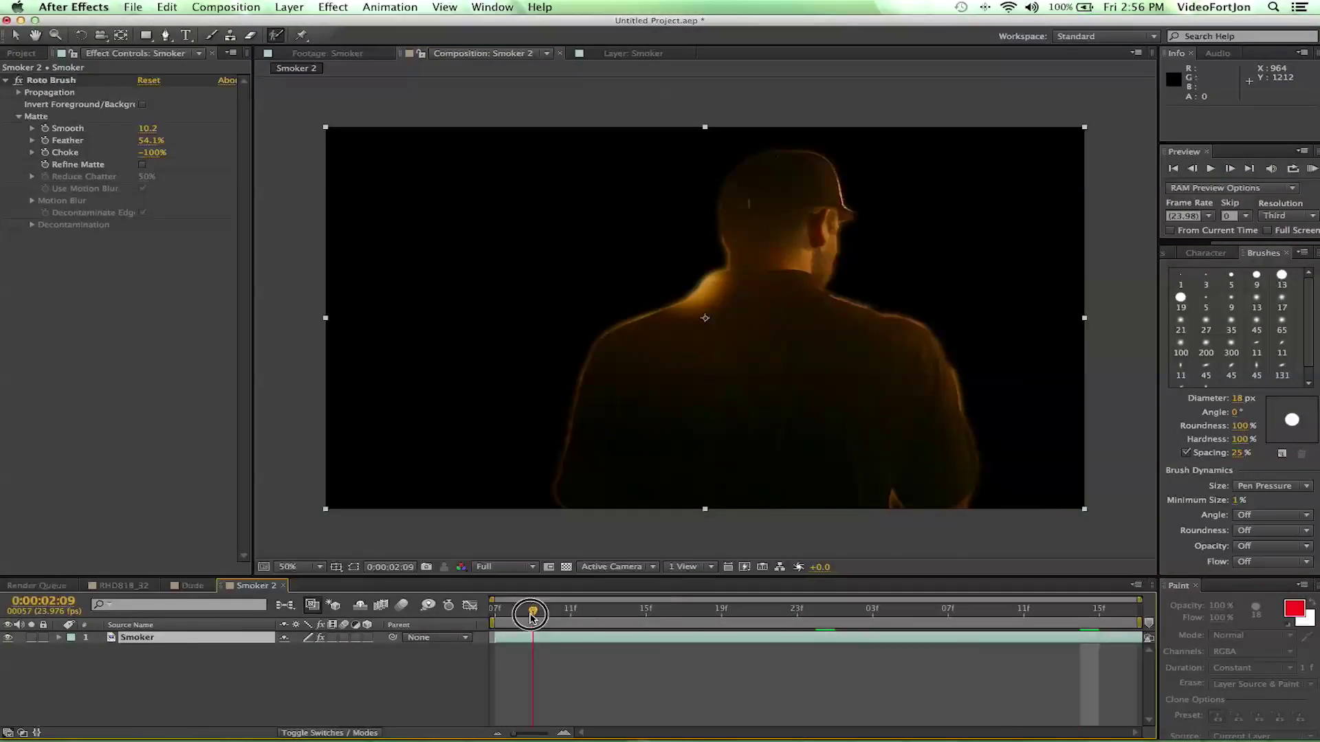
{"action": "mouse_move", "coordinate": [533, 614]}
{"action": "left_mouse_down"}
{"action": "mouse_move", "coordinate": [1119, 633]}
{"action": "mouse_move", "coordinate": [502, 598]}
{"action": "mouse_move", "coordinate": [936, 642]}
{"action": "mouse_move", "coordinate": [507, 633]}
{"action": "mouse_move", "coordinate": [972, 654]}
{"action": "mouse_move", "coordinate": [810, 627]}
{"action": "mouse_move", "coordinate": [646, 631]}
{"action": "mouse_move", "coordinate": [931, 616]}
{"action": "mouse_move", "coordinate": [811, 621]}
{"action": "left_mouse_up"}
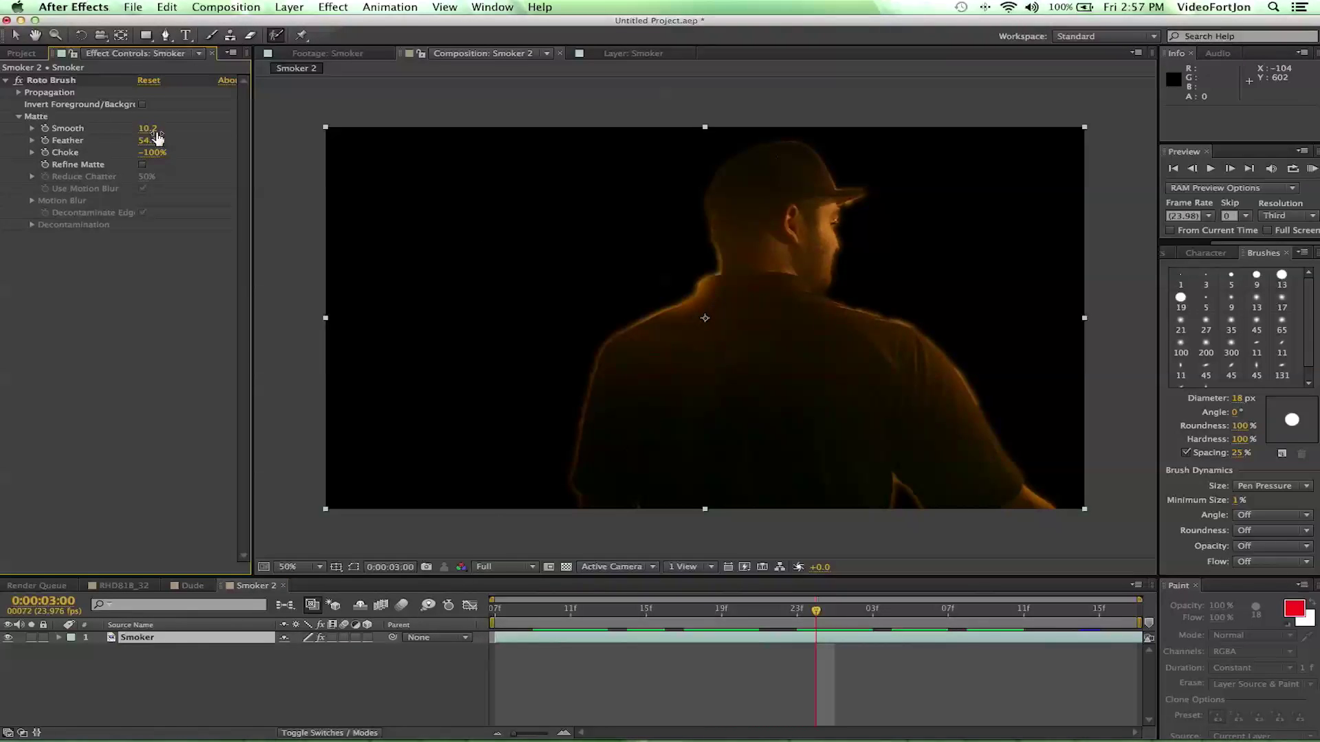
Step: Set matte Smooth 0, Feather 0% and Choke 0%, then scrub nearby frames to check the edges
{"action": "key", "text": "Return"}
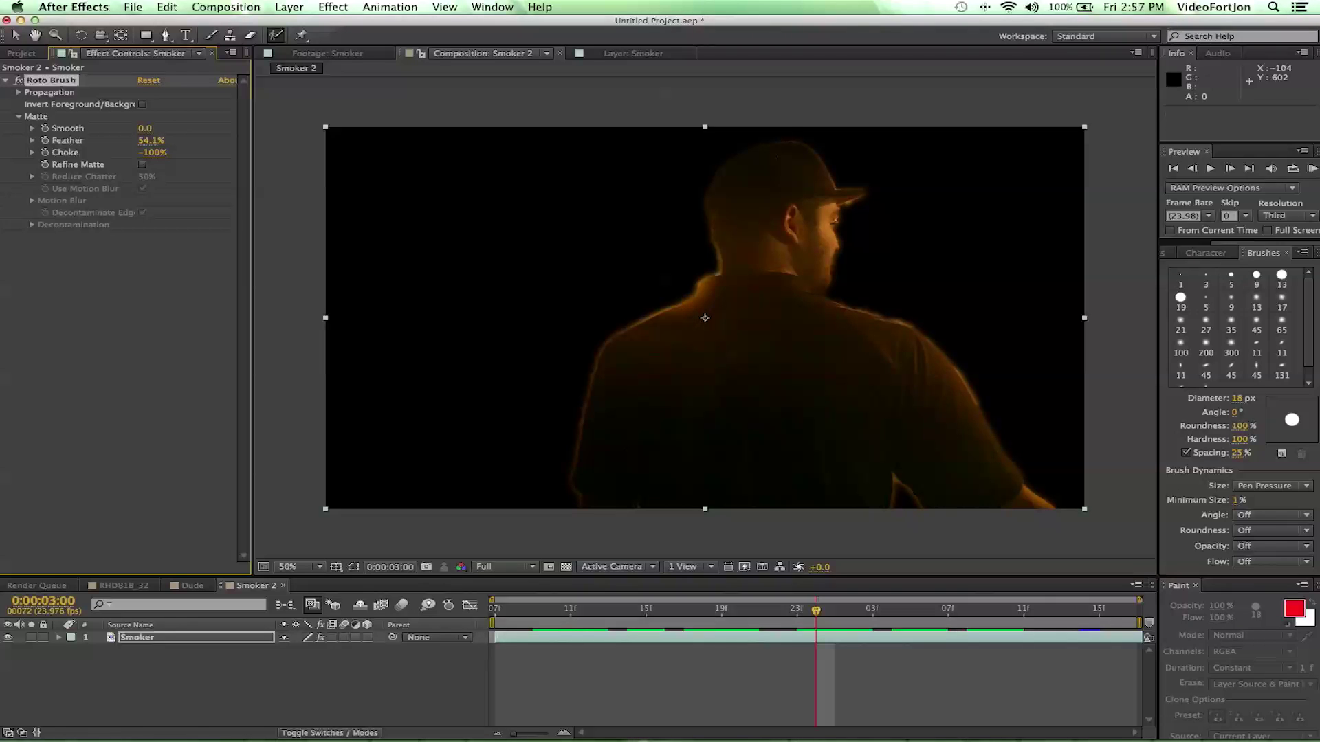
{"action": "left_click", "coordinate": [153, 141]}
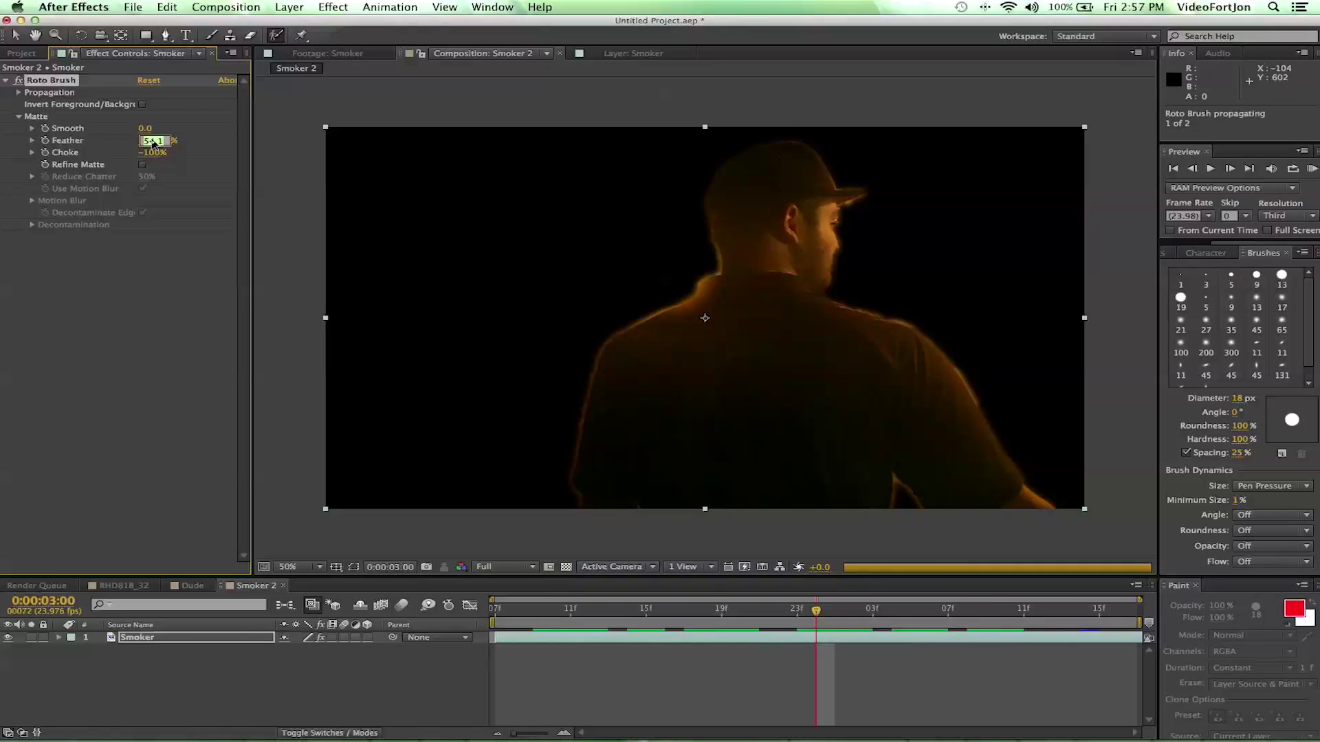
{"action": "key", "text": "Return"}
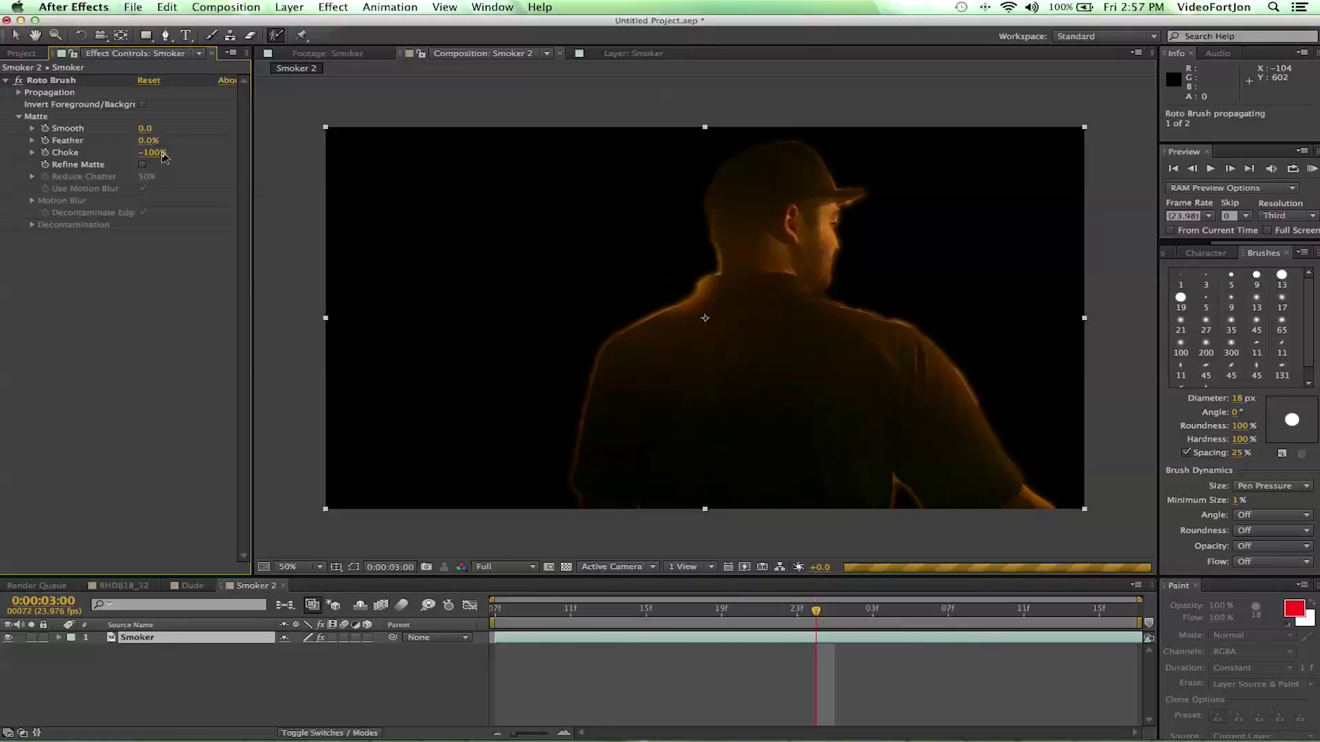
{"action": "left_click", "coordinate": [152, 152]}
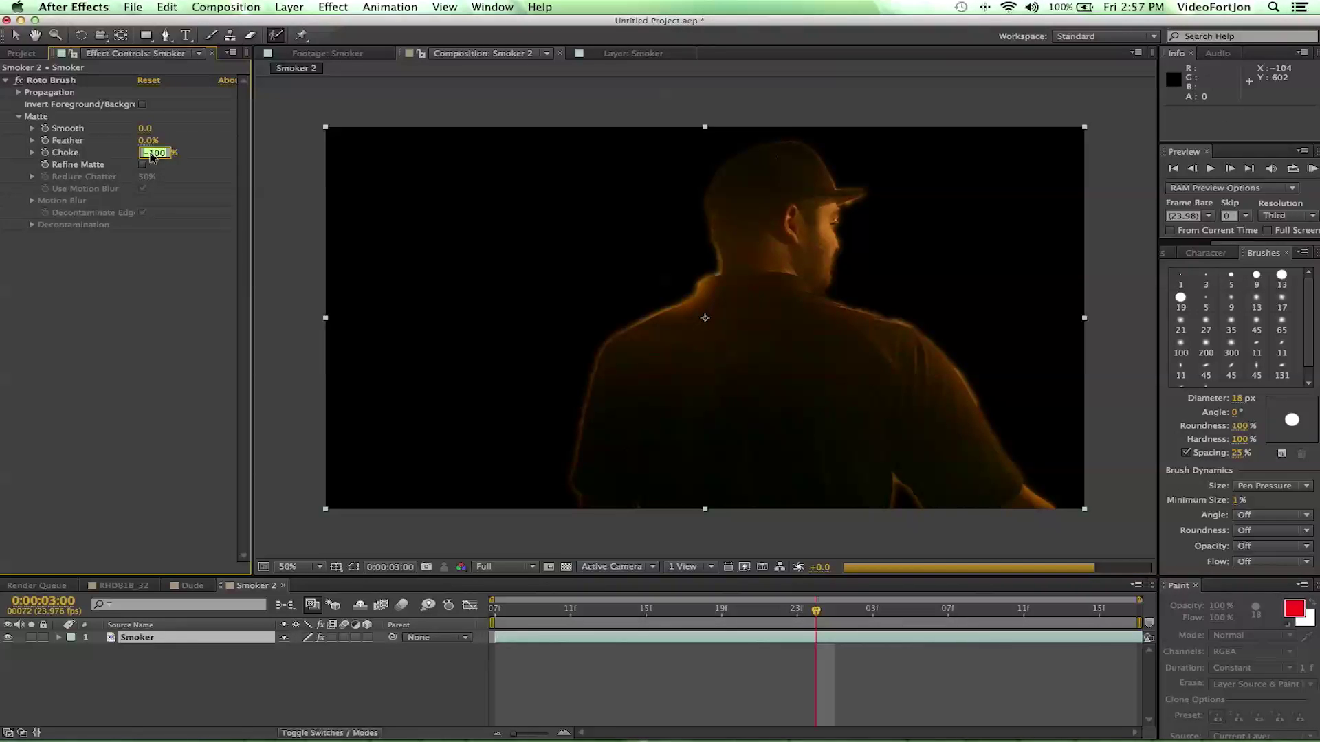
{"action": "type", "text": "0"}
{"action": "key", "text": "Return"}
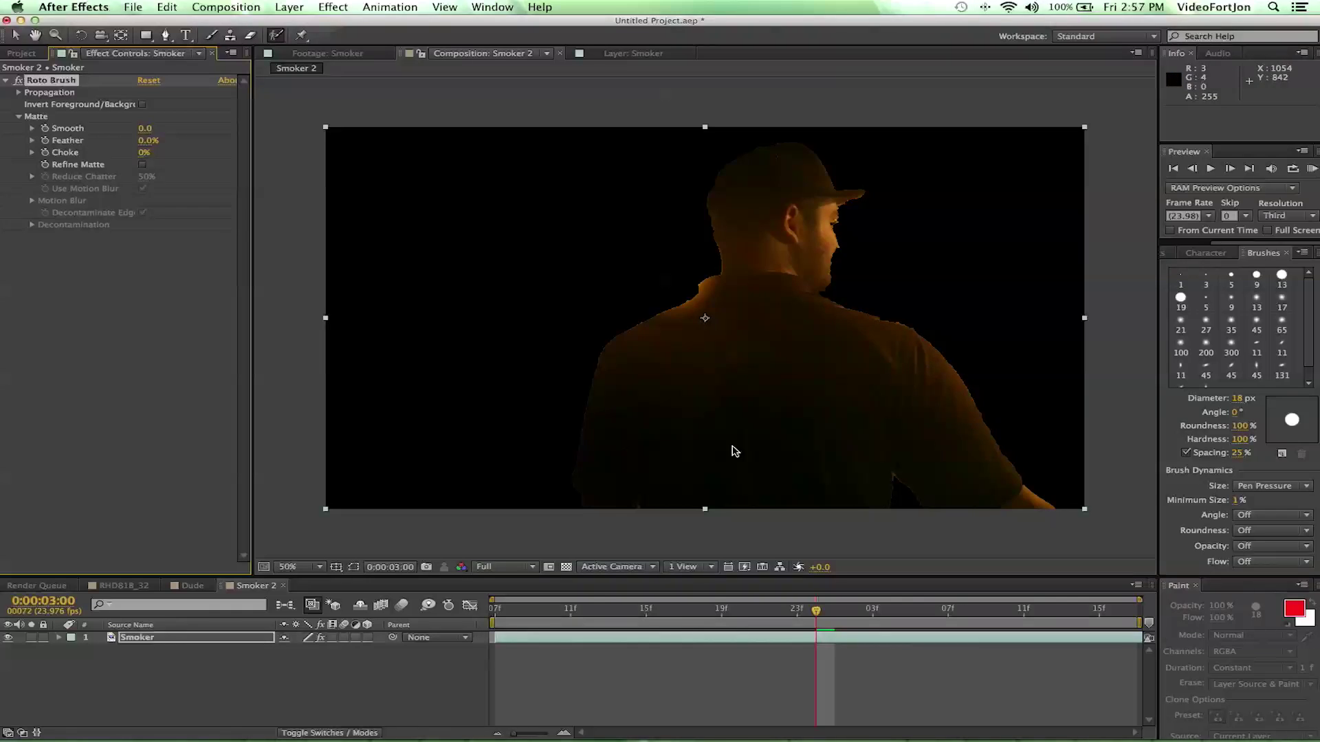
{"action": "mouse_move", "coordinate": [715, 621]}
{"action": "left_mouse_down"}
{"action": "mouse_move", "coordinate": [919, 613]}
{"action": "mouse_move", "coordinate": [777, 610]}
{"action": "left_mouse_up"}
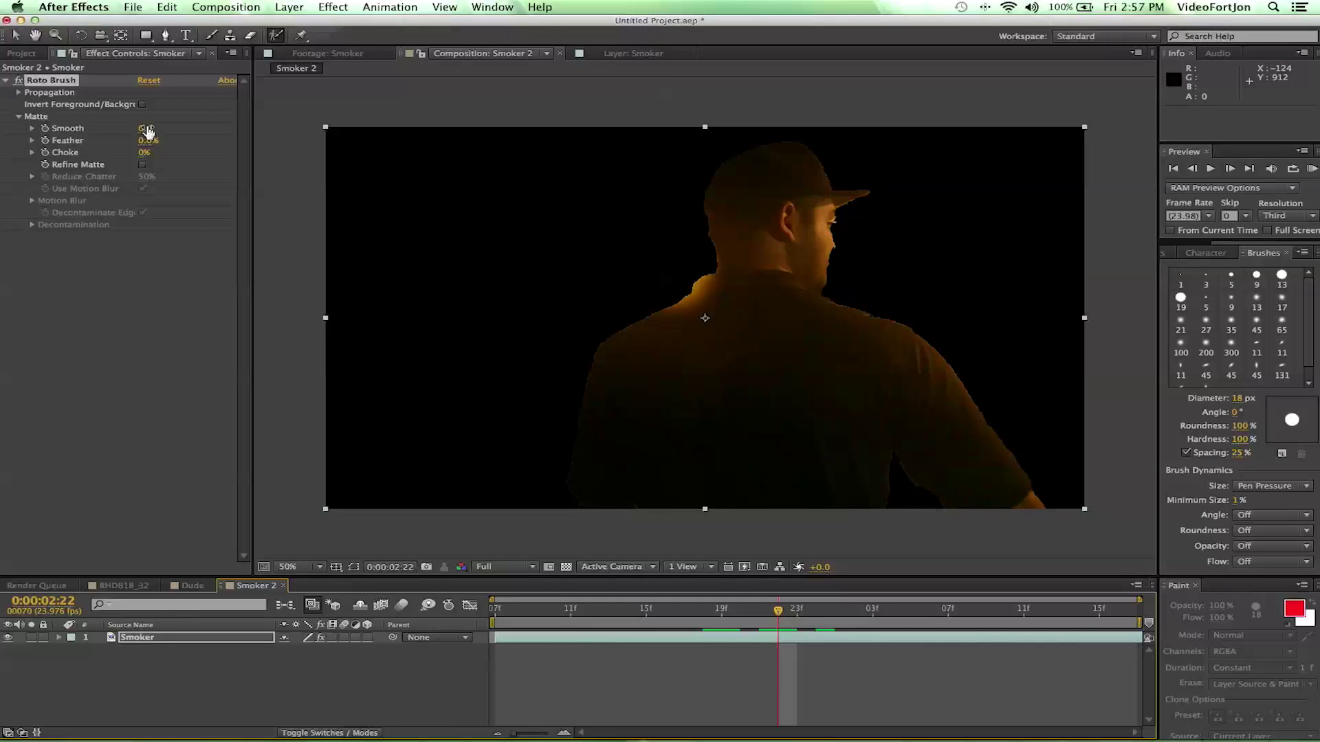
Step: Scrub the Roto Brush matte to Smooth 3.3, Feather 88.2% and Choke -63%
{"action": "left_click_drag", "start_coordinate": [144, 130], "coordinate": [227, 148]}
{"action": "left_click_drag", "start_coordinate": [145, 141], "coordinate": [189, 141]}
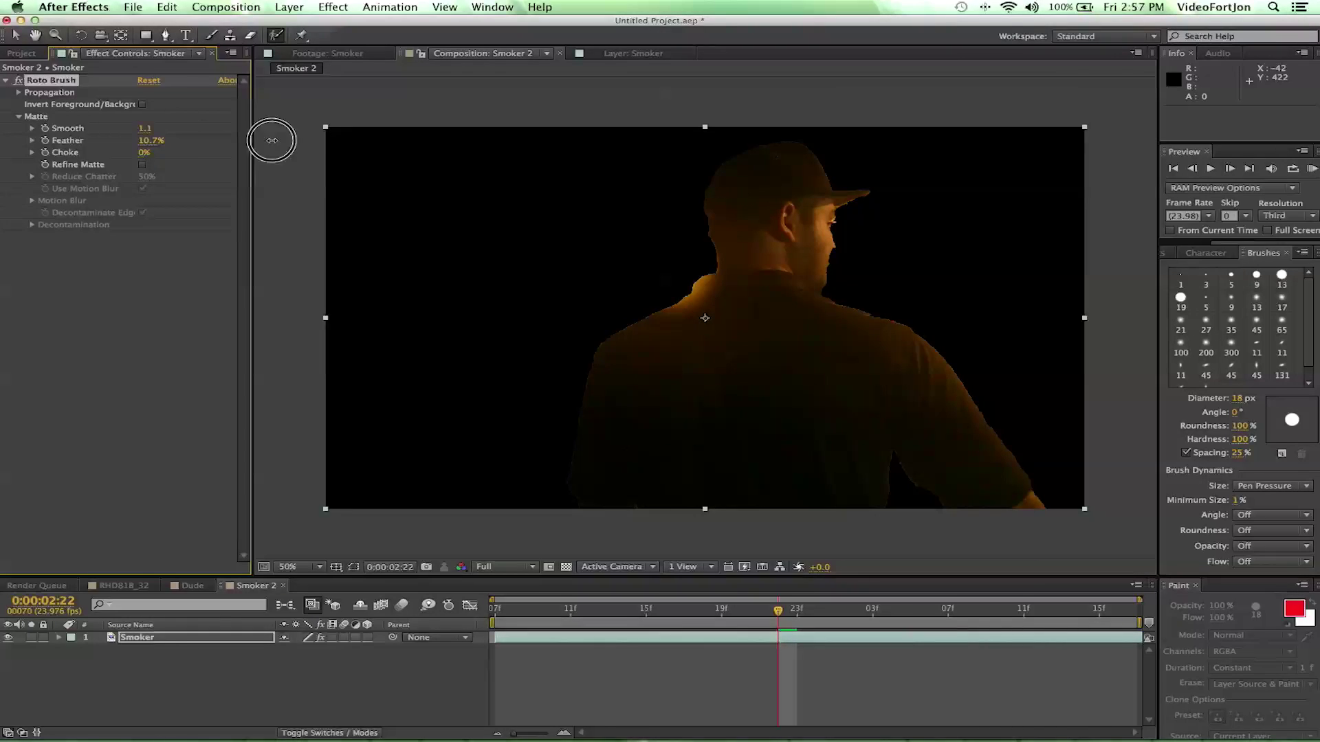
{"action": "left_click_drag", "start_coordinate": [273, 140], "coordinate": [355, 146]}
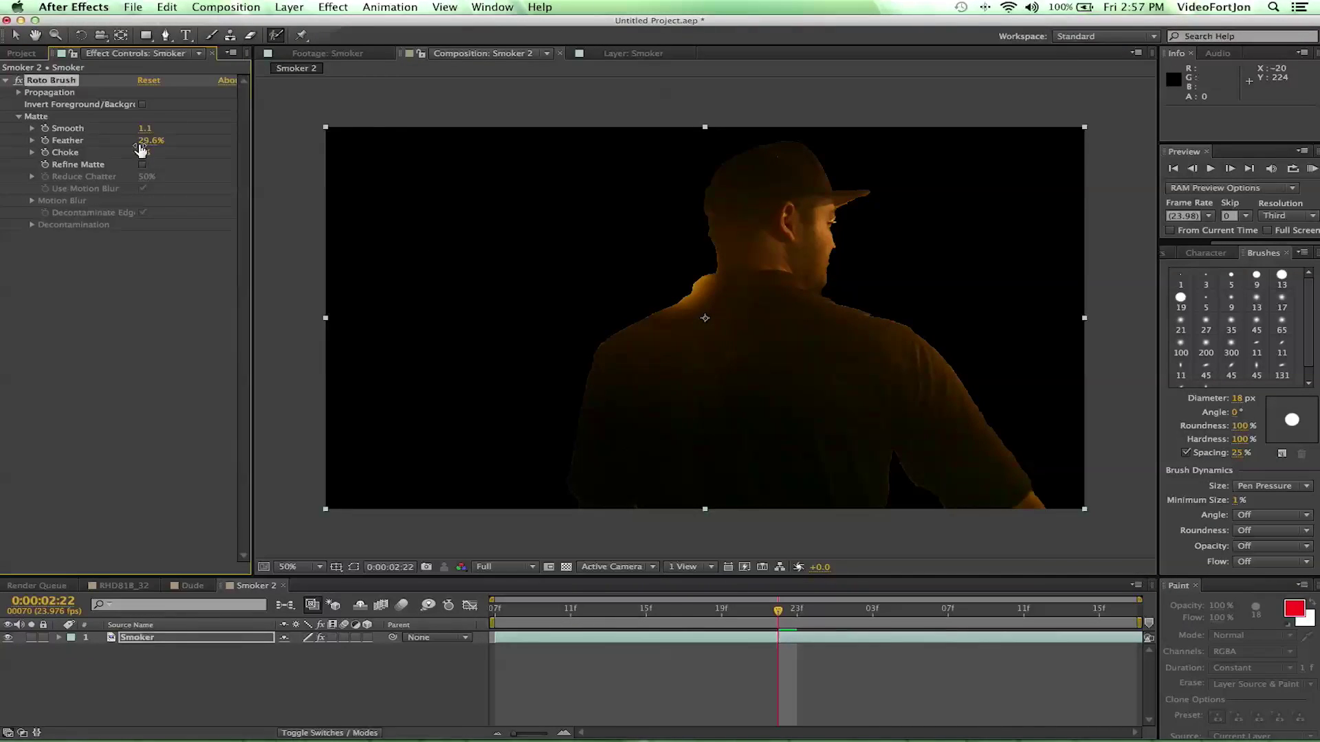
{"action": "left_click_drag", "start_coordinate": [143, 129], "coordinate": [162, 136]}
{"action": "mouse_move", "coordinate": [142, 158]}
{"action": "left_mouse_down"}
{"action": "mouse_move", "coordinate": [219, 164]}
{"action": "mouse_move", "coordinate": [32, 153]}
{"action": "left_mouse_up"}
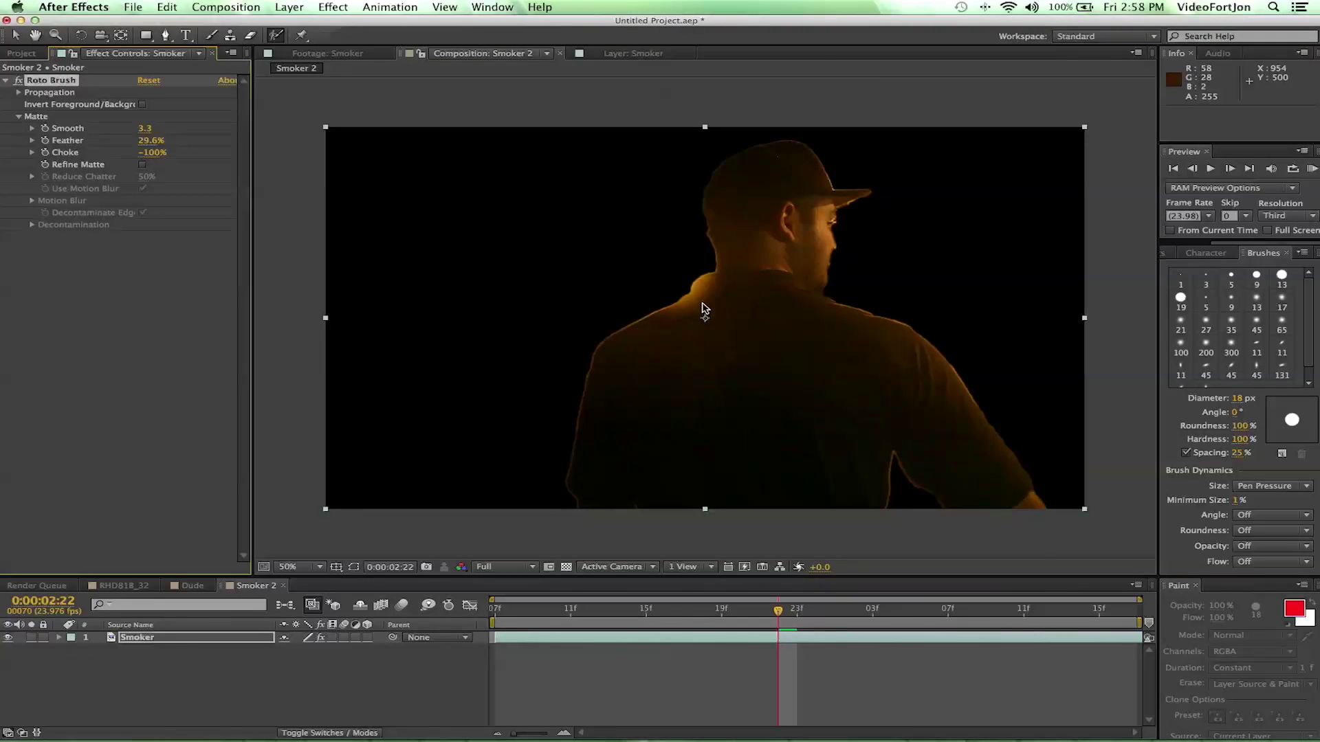
{"action": "left_click_drag", "start_coordinate": [148, 152], "coordinate": [195, 154]}
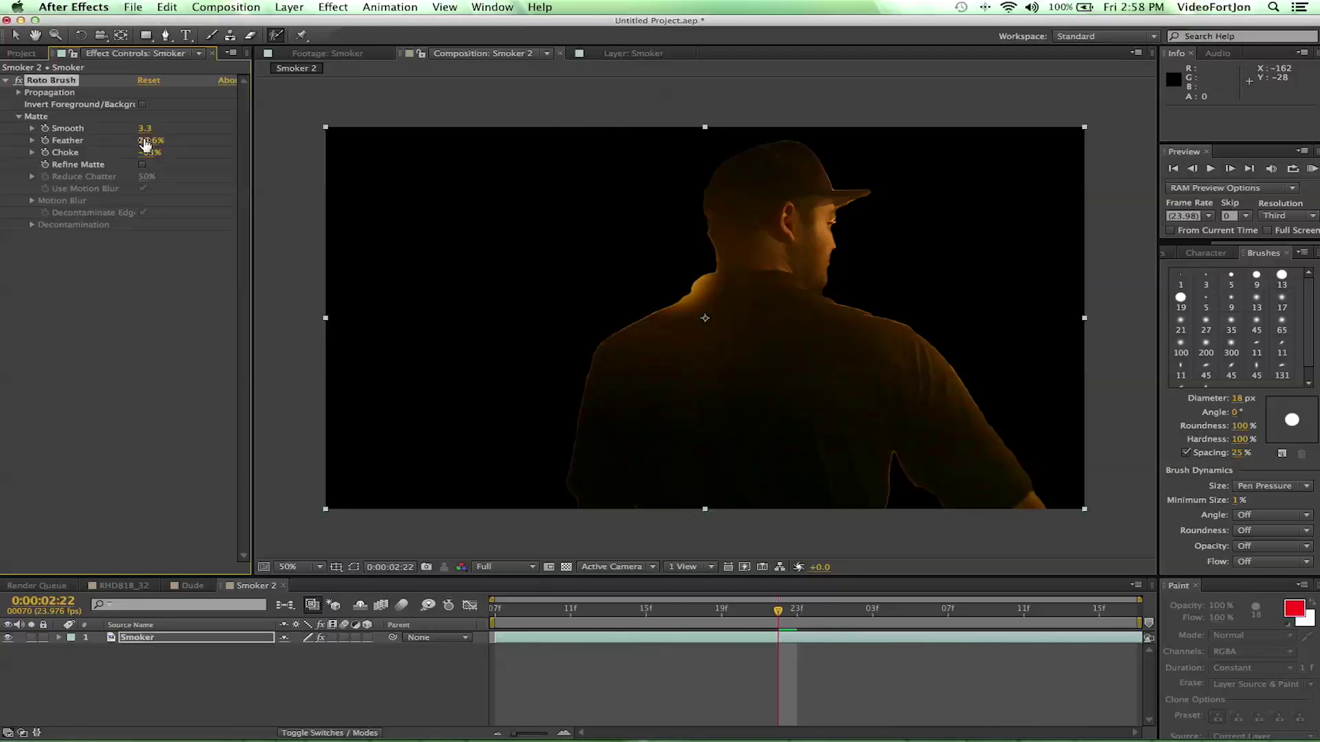
{"action": "left_click_drag", "start_coordinate": [144, 143], "coordinate": [1008, 303]}
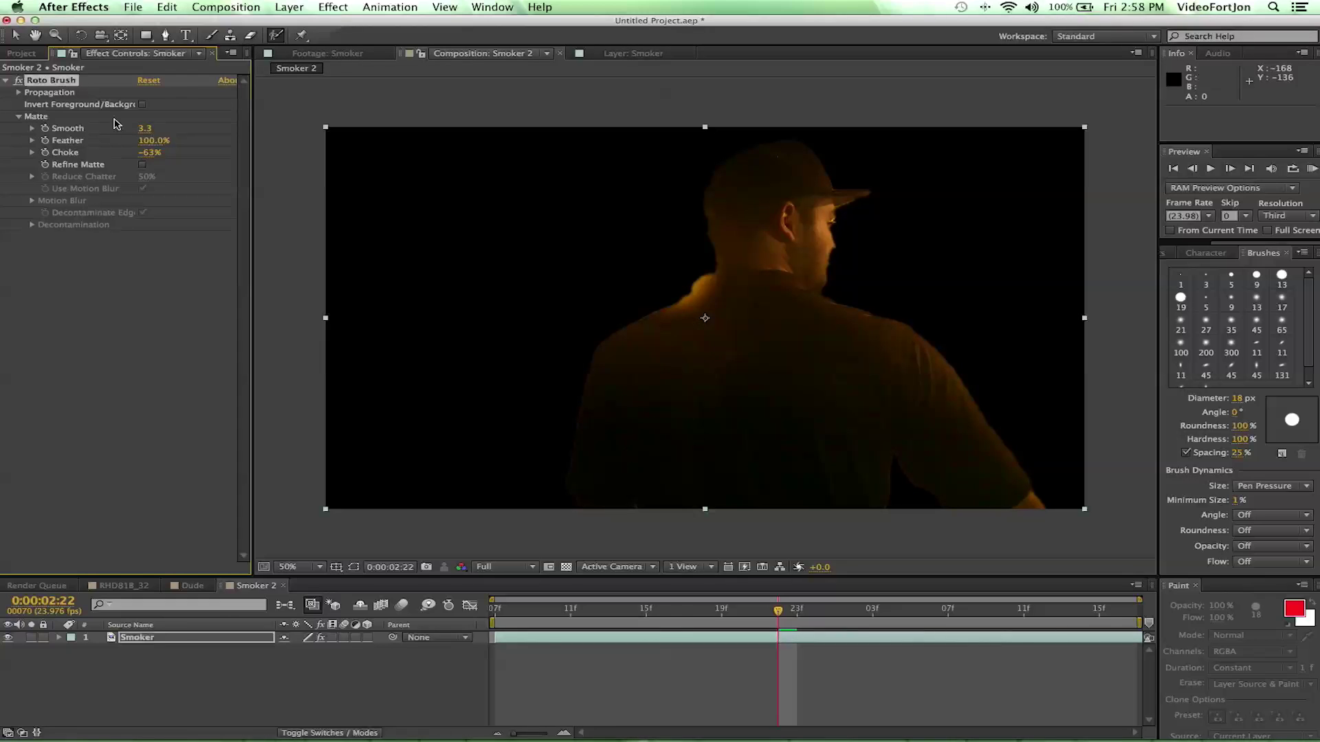
{"action": "left_click_drag", "start_coordinate": [160, 146], "coordinate": [60, 130]}
{"action": "left_click_drag", "start_coordinate": [147, 141], "coordinate": [129, 143]}
Step: Invert the Roto Brush matte, check it on later frames, and show the Project panel
{"action": "left_click", "coordinate": [153, 248]}
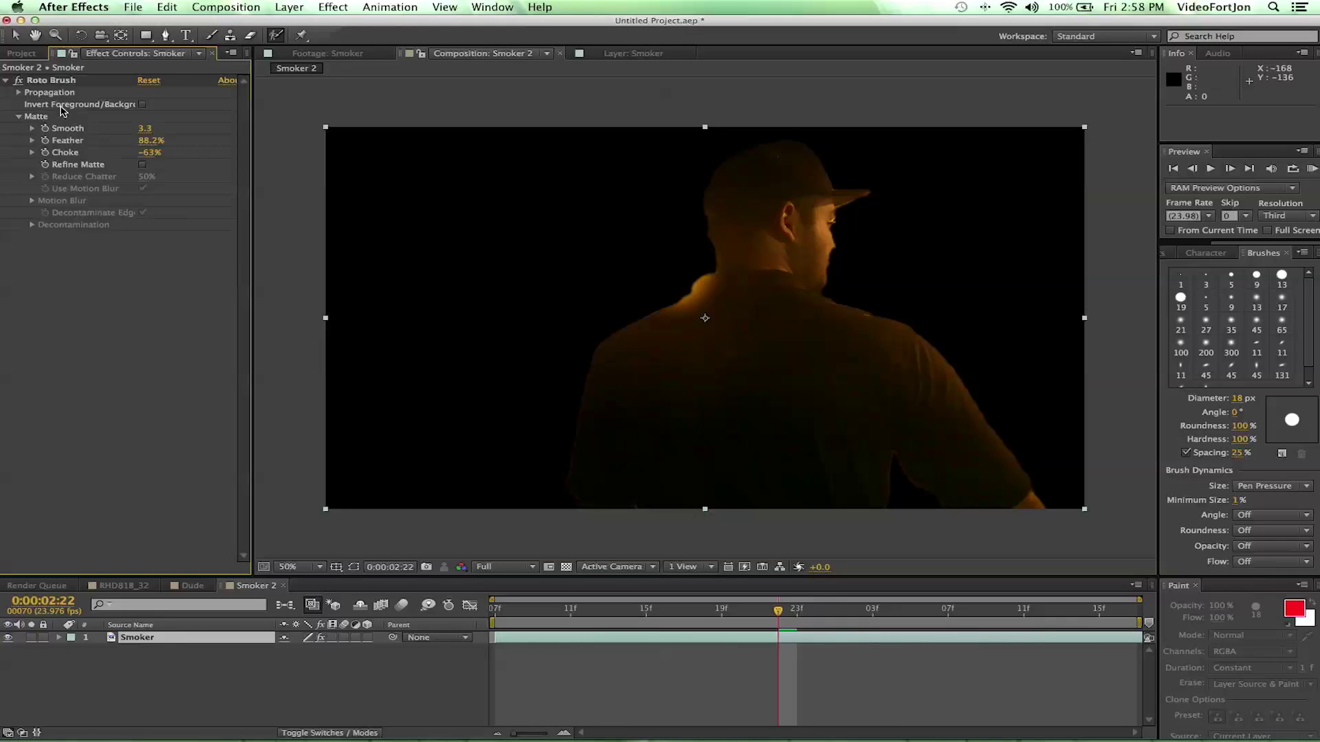
{"action": "left_click", "coordinate": [142, 105]}
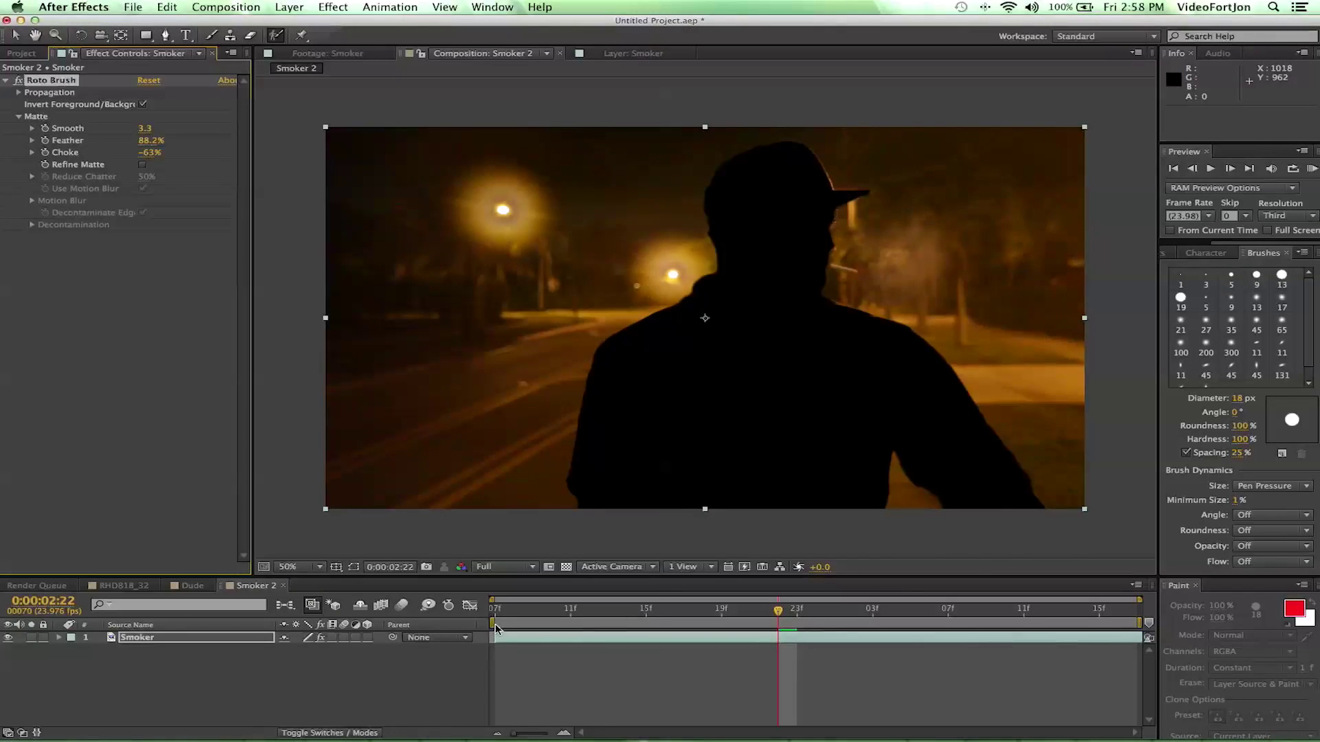
{"action": "left_click_drag", "start_coordinate": [501, 617], "coordinate": [895, 619]}
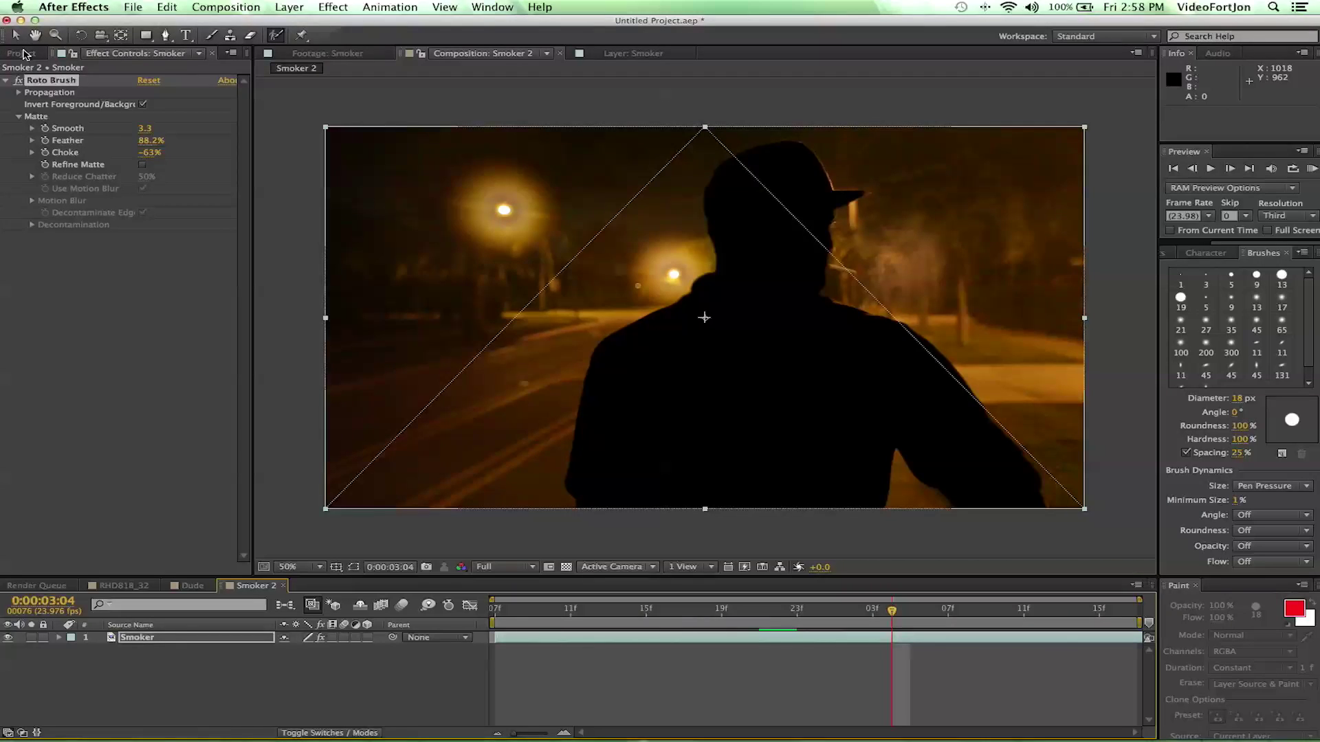
{"action": "left_click", "coordinate": [26, 54]}
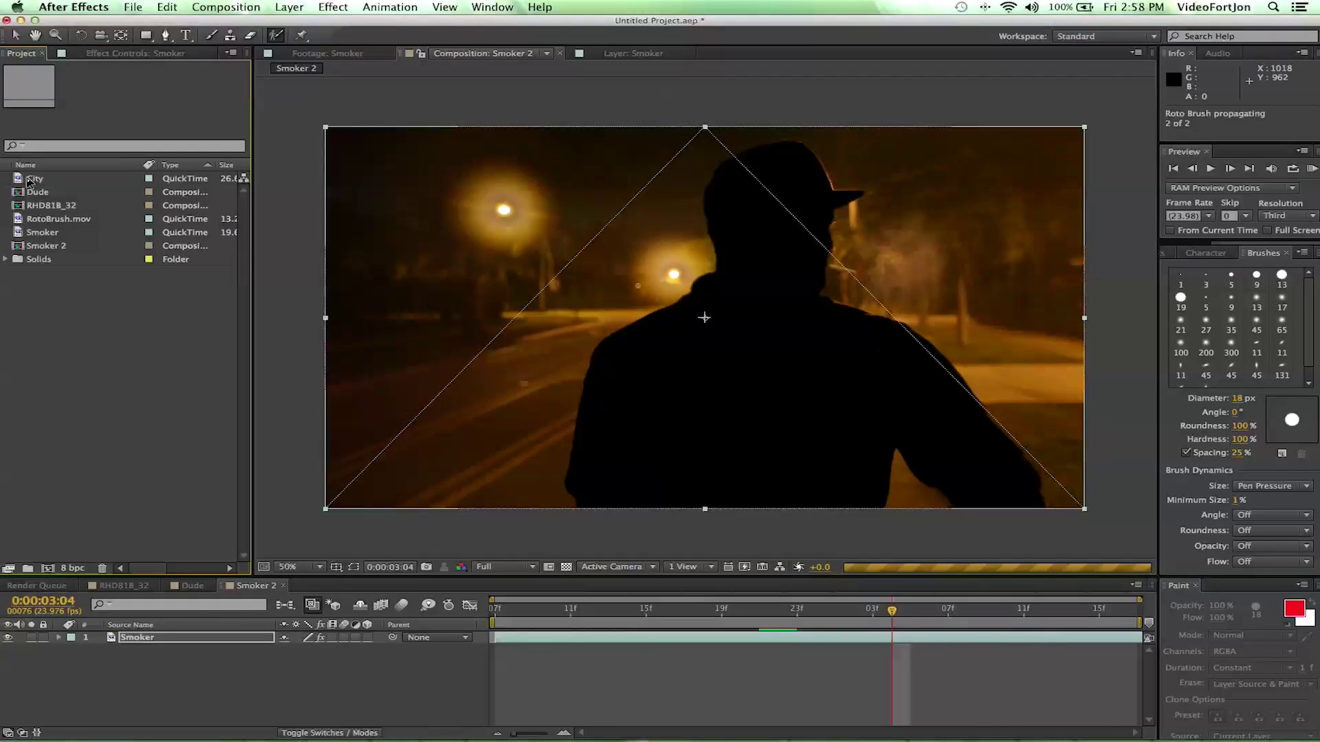
Step: Place the City footage in the timeline beneath the Smoker layer
{"action": "left_click", "coordinate": [18, 180]}
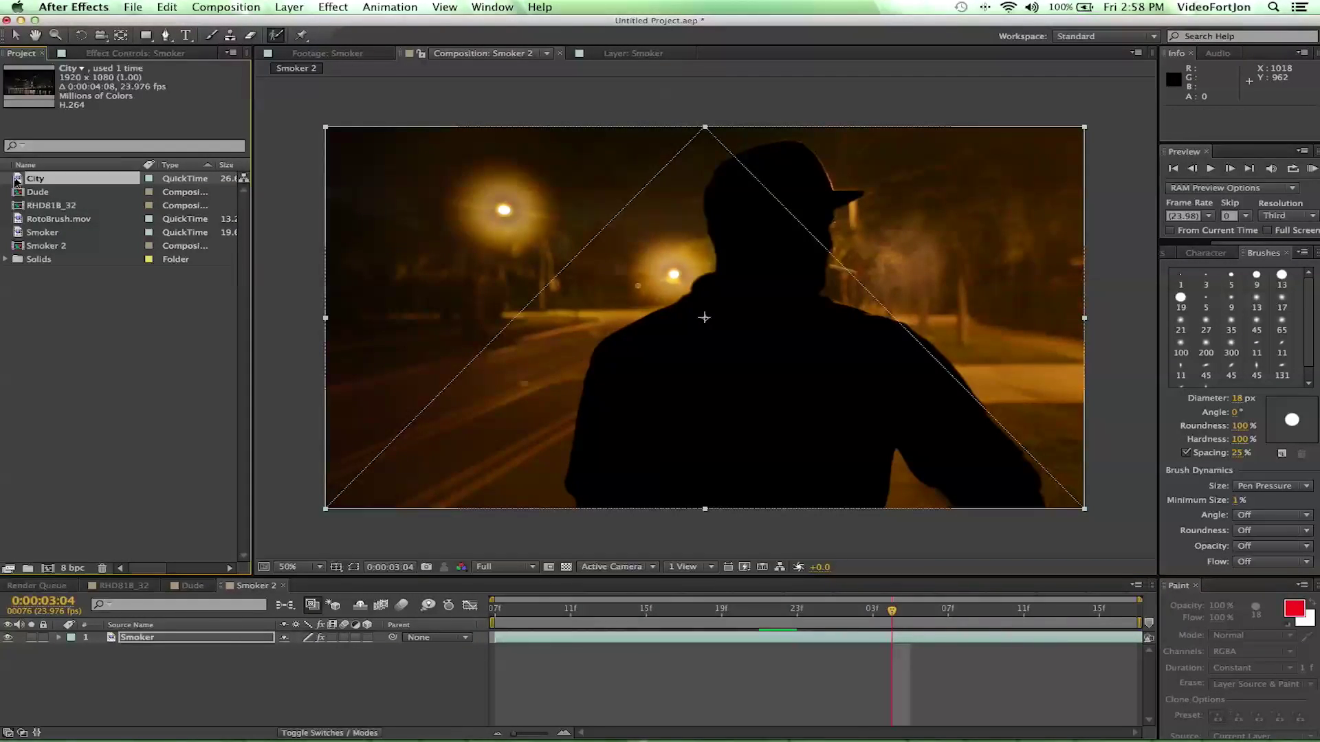
{"action": "left_click", "coordinate": [20, 191], "text": "shift"}
{"action": "left_click_drag", "start_coordinate": [21, 191], "coordinate": [103, 658]}
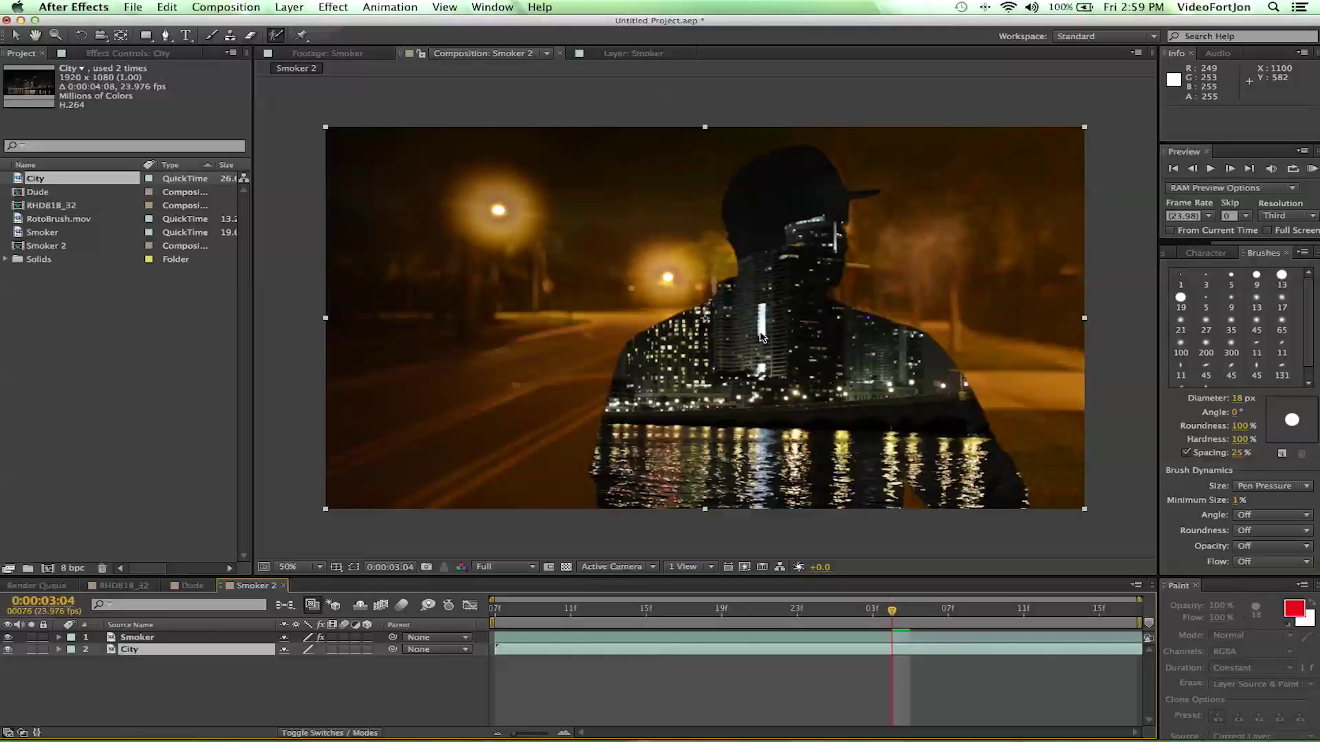
Step: Uncheck Invert Foreground/Background on Smoker's Roto Brush so the man shows over the skyline
{"action": "left_click", "coordinate": [141, 637]}
{"action": "left_click", "coordinate": [103, 55]}
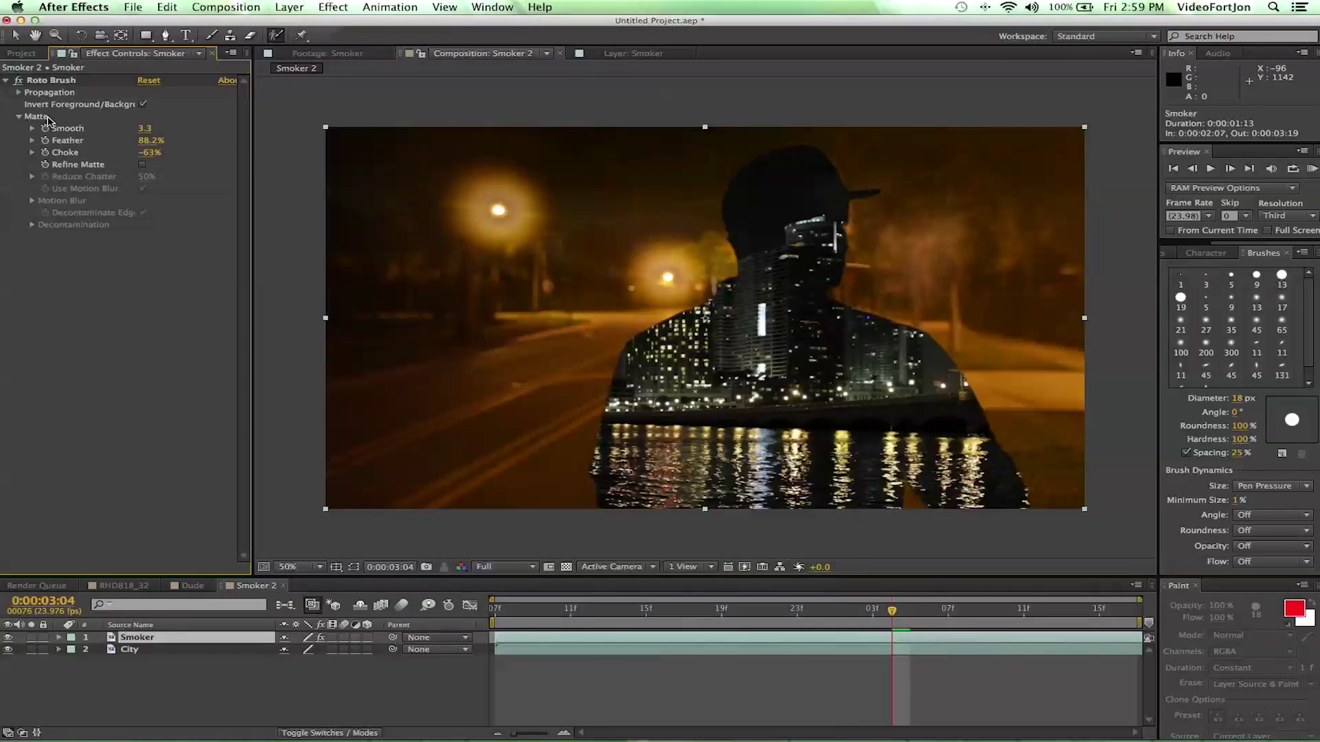
{"action": "left_click", "coordinate": [142, 105]}
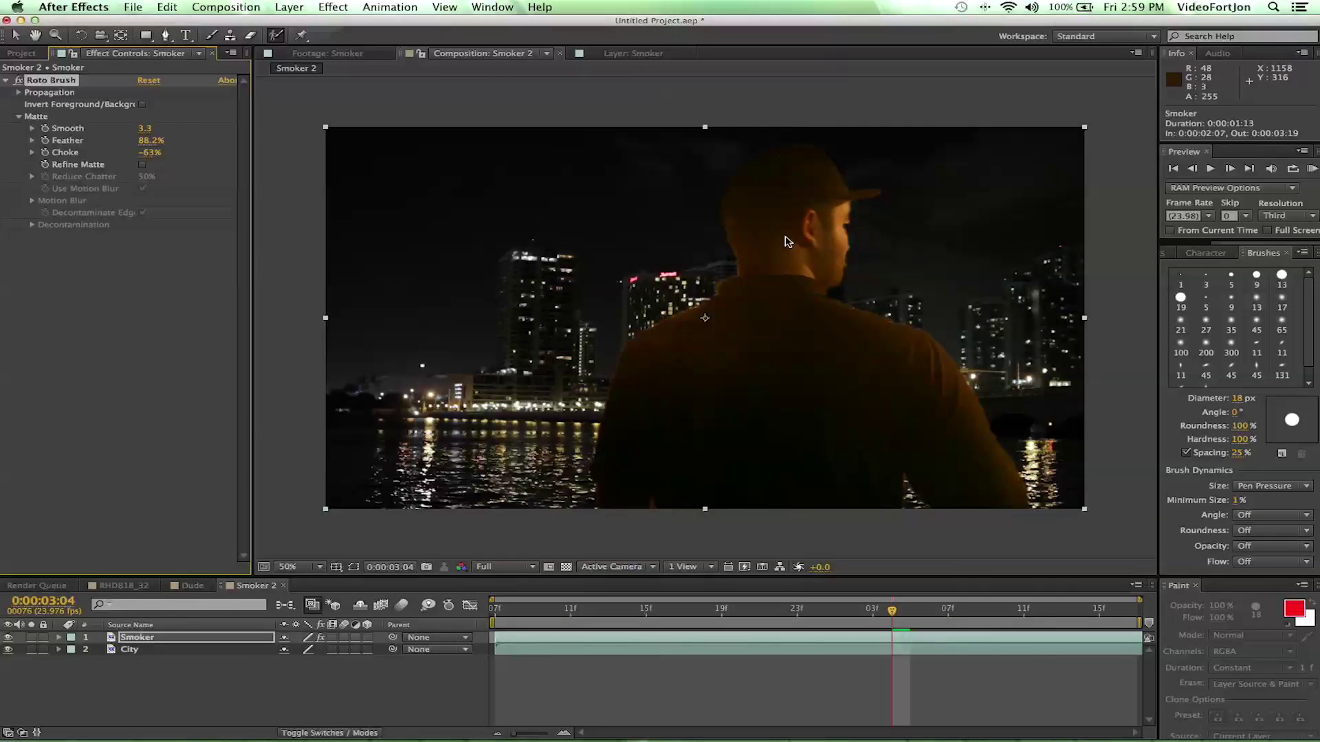
{"action": "left_click", "coordinate": [524, 482]}
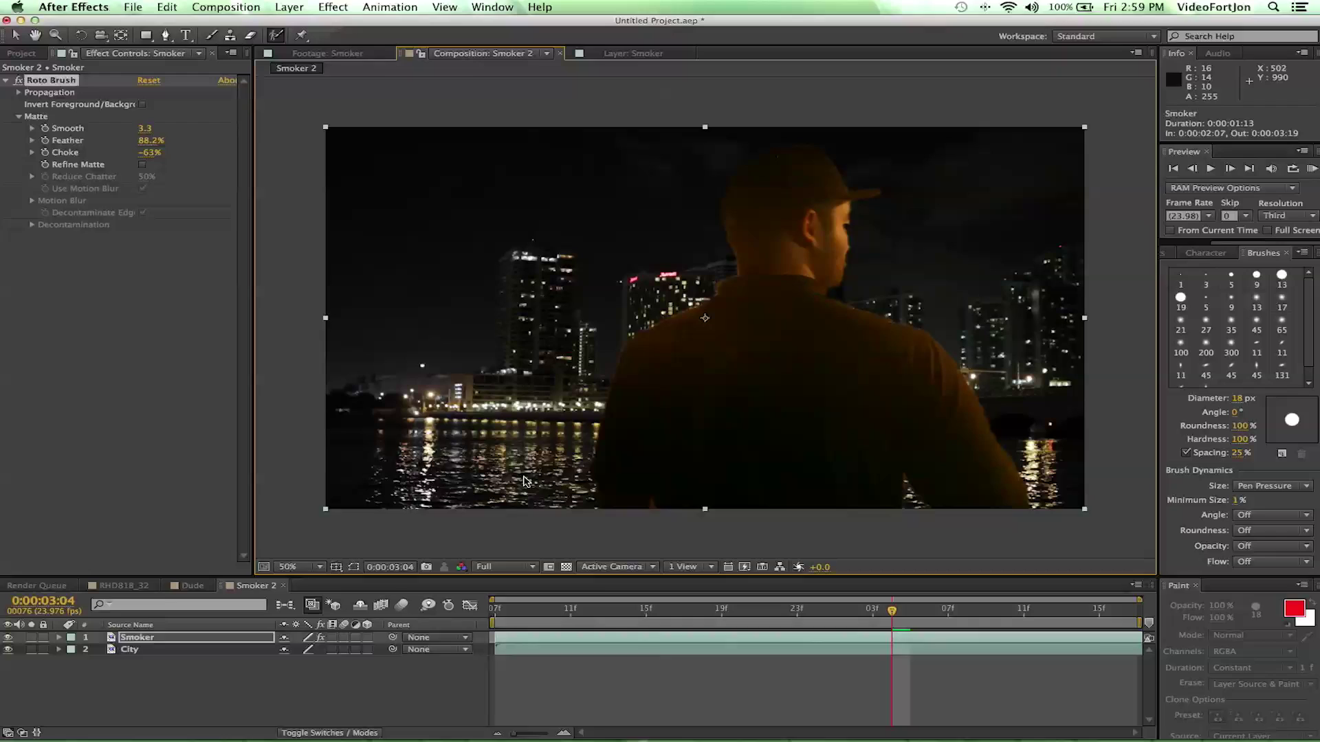
{"action": "left_click", "coordinate": [127, 650]}
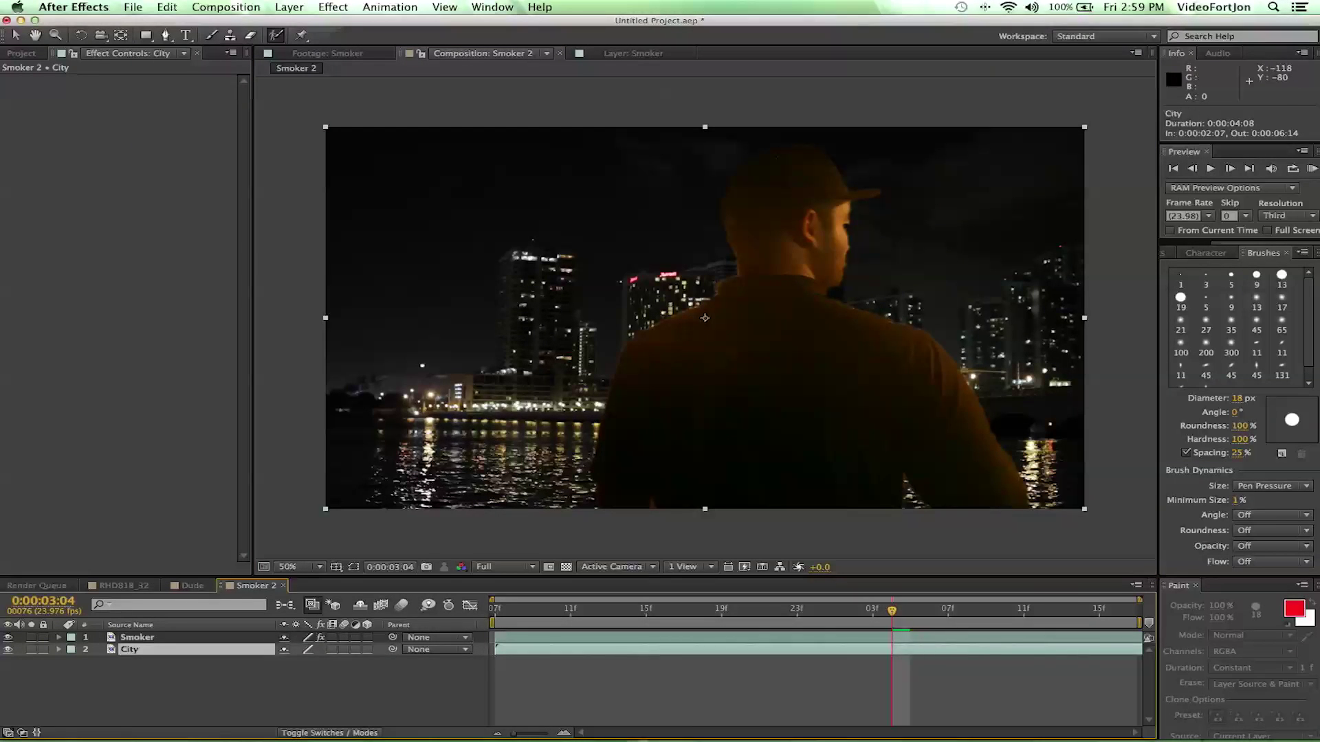
Step: Apply Hue/Saturation to City and colorize it at hue 33° with saturation 100
{"action": "left_click", "coordinate": [323, 6]}
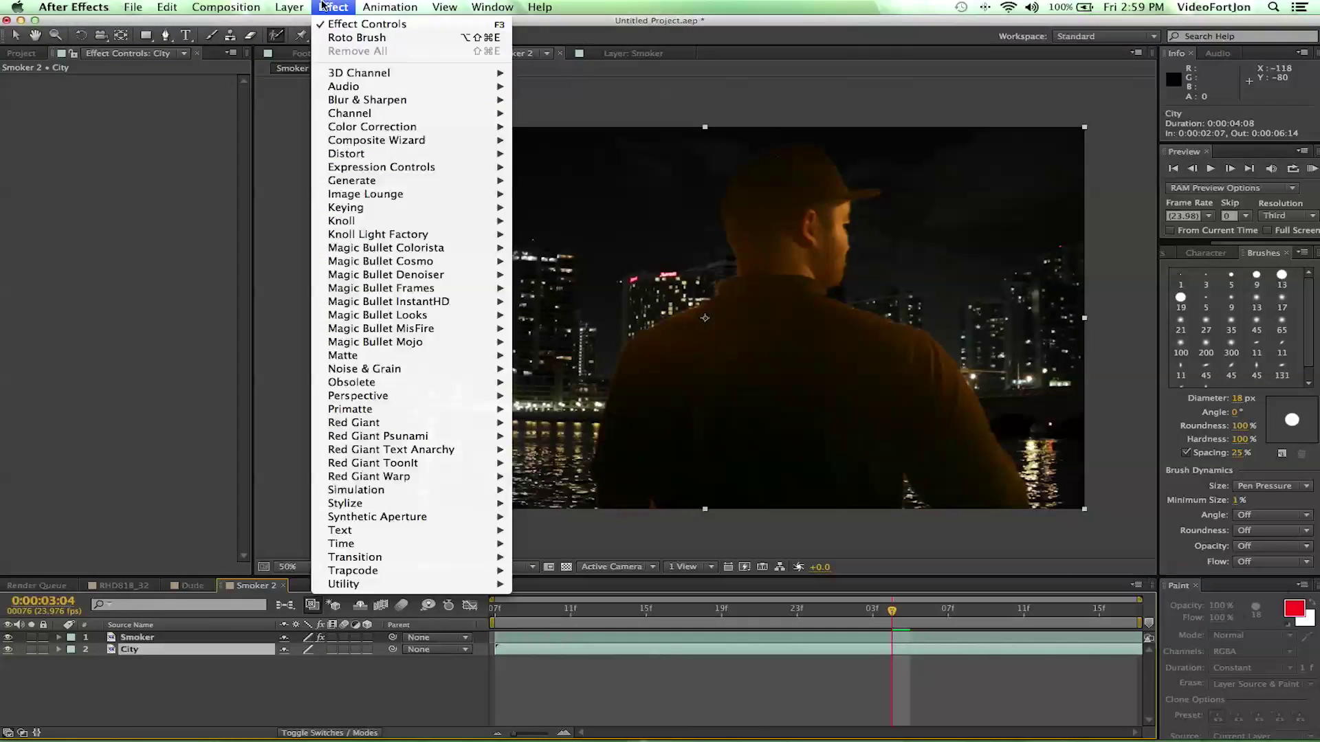
{"action": "mouse_move", "coordinate": [385, 127]}
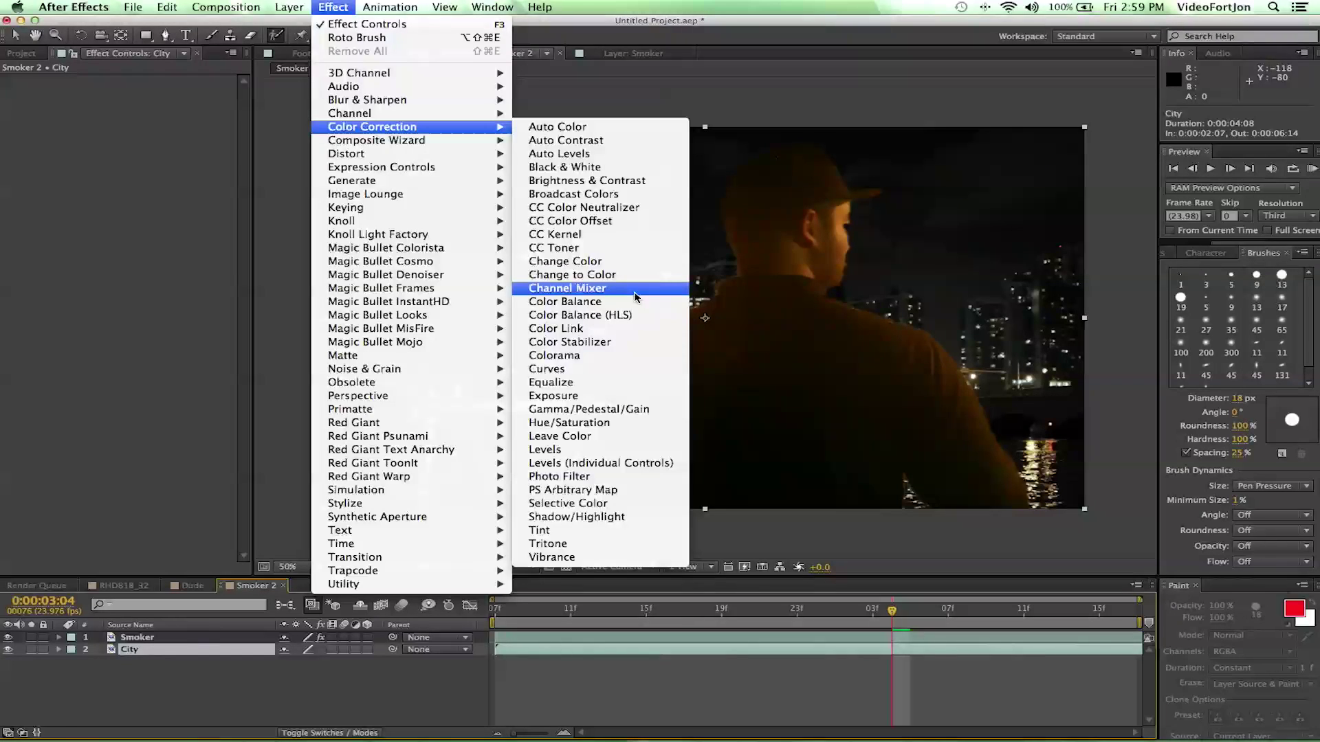
{"action": "left_click", "coordinate": [576, 424]}
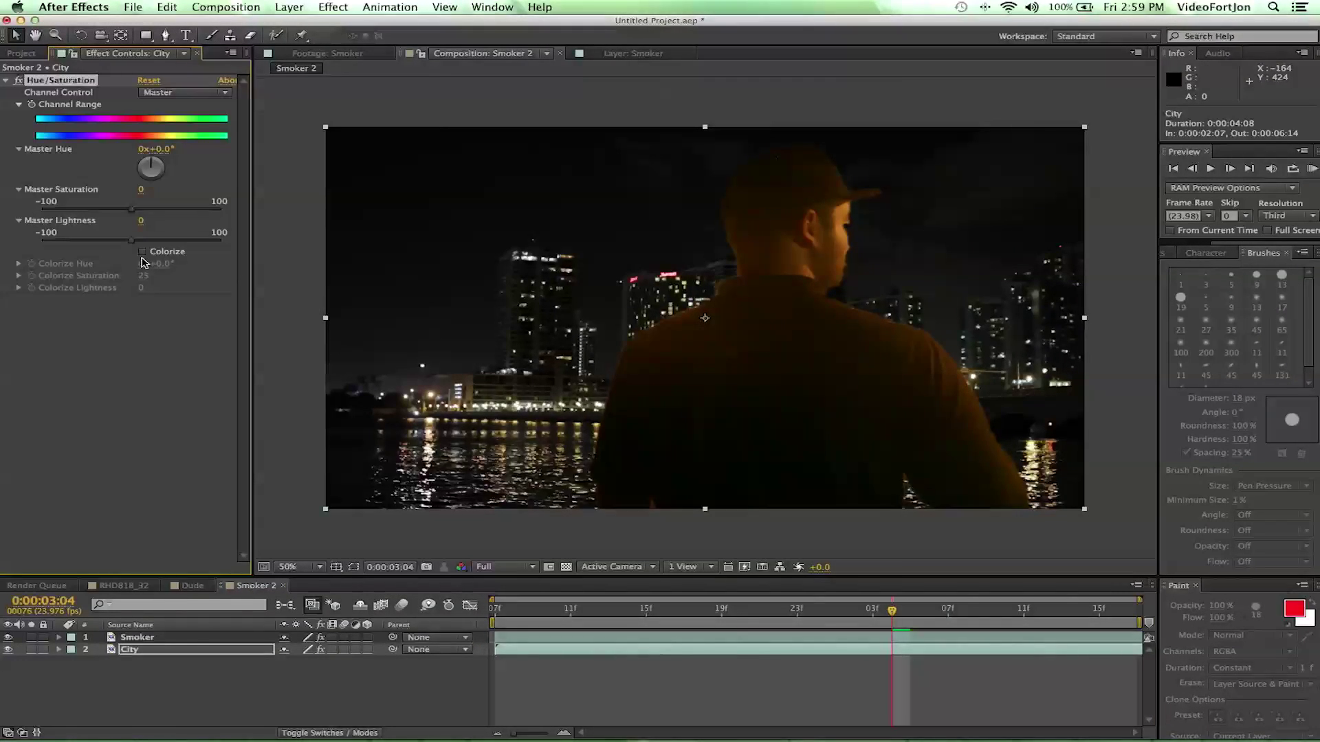
{"action": "left_click", "coordinate": [143, 253]}
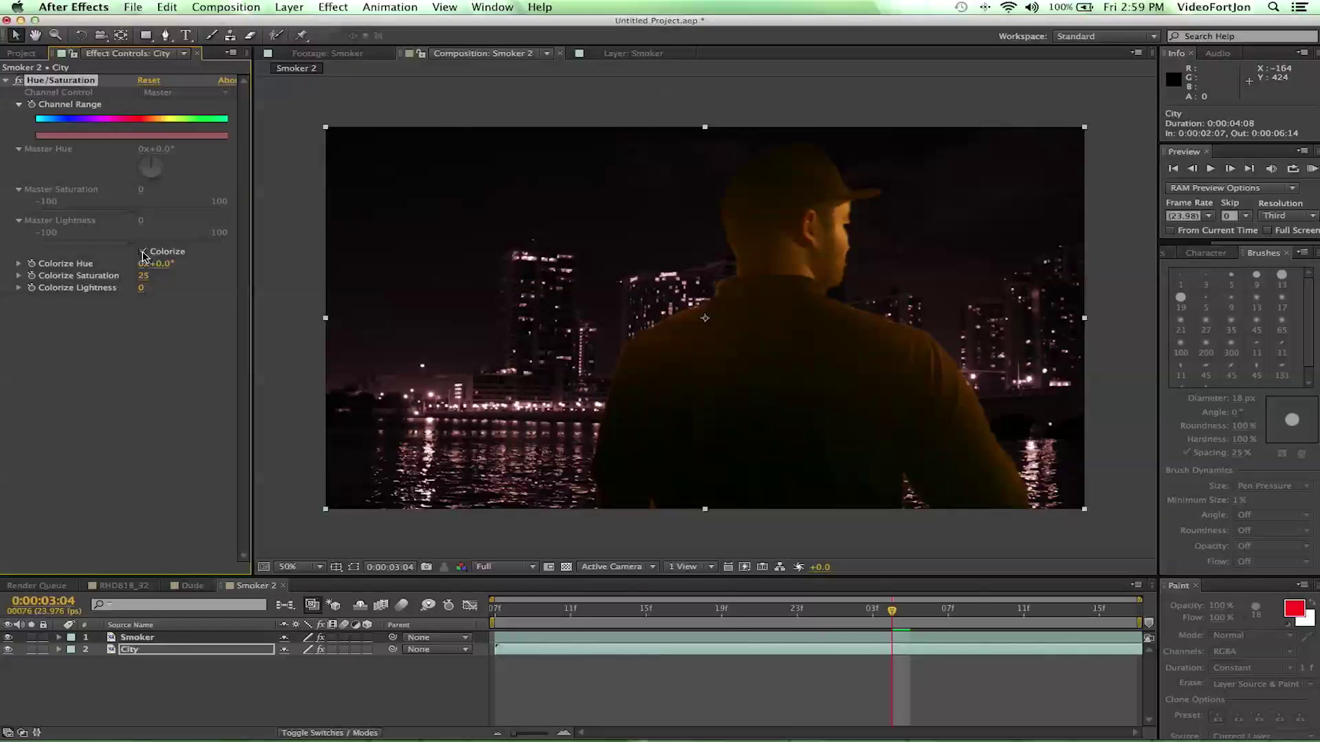
{"action": "left_click_drag", "start_coordinate": [161, 273], "coordinate": [299, 301]}
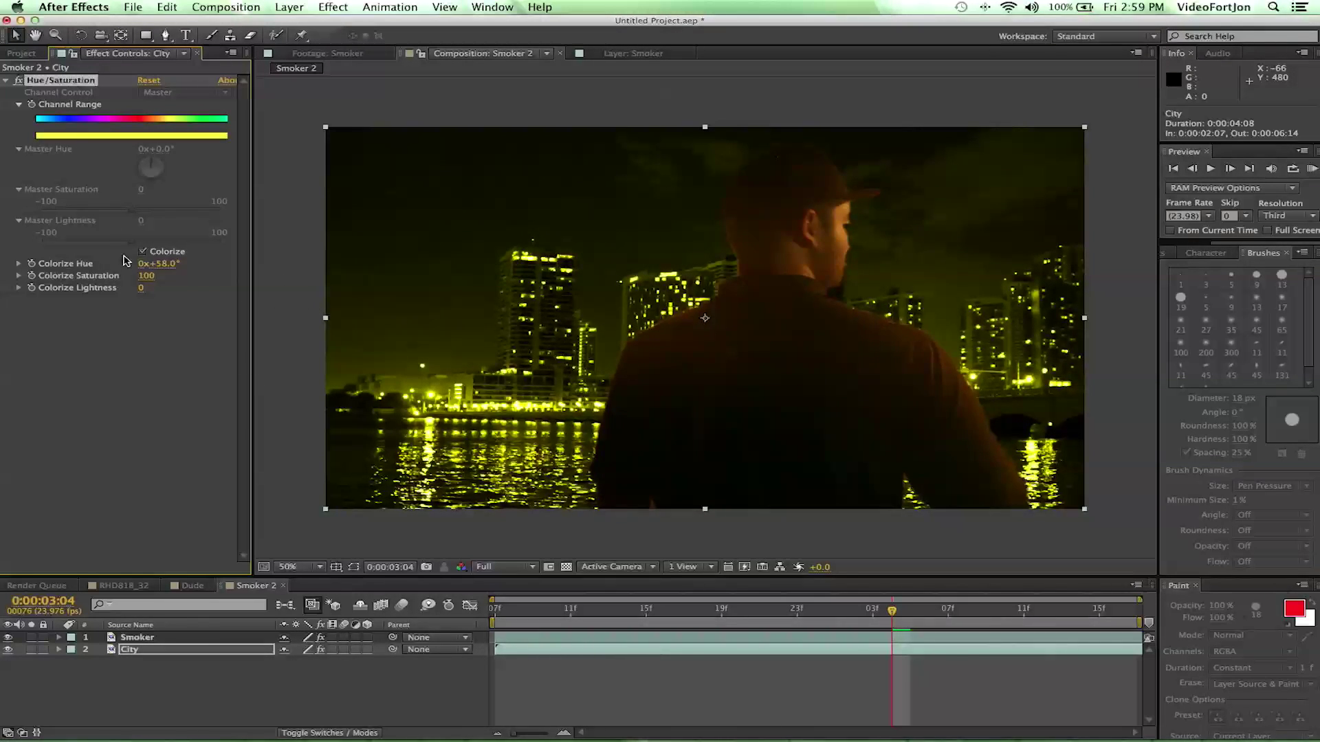
{"action": "mouse_move", "coordinate": [182, 266]}
{"action": "left_mouse_down"}
{"action": "mouse_move", "coordinate": [143, 242]}
{"action": "mouse_move", "coordinate": [154, 250]}
{"action": "mouse_move", "coordinate": [124, 259]}
{"action": "mouse_move", "coordinate": [166, 270]}
{"action": "left_mouse_up"}
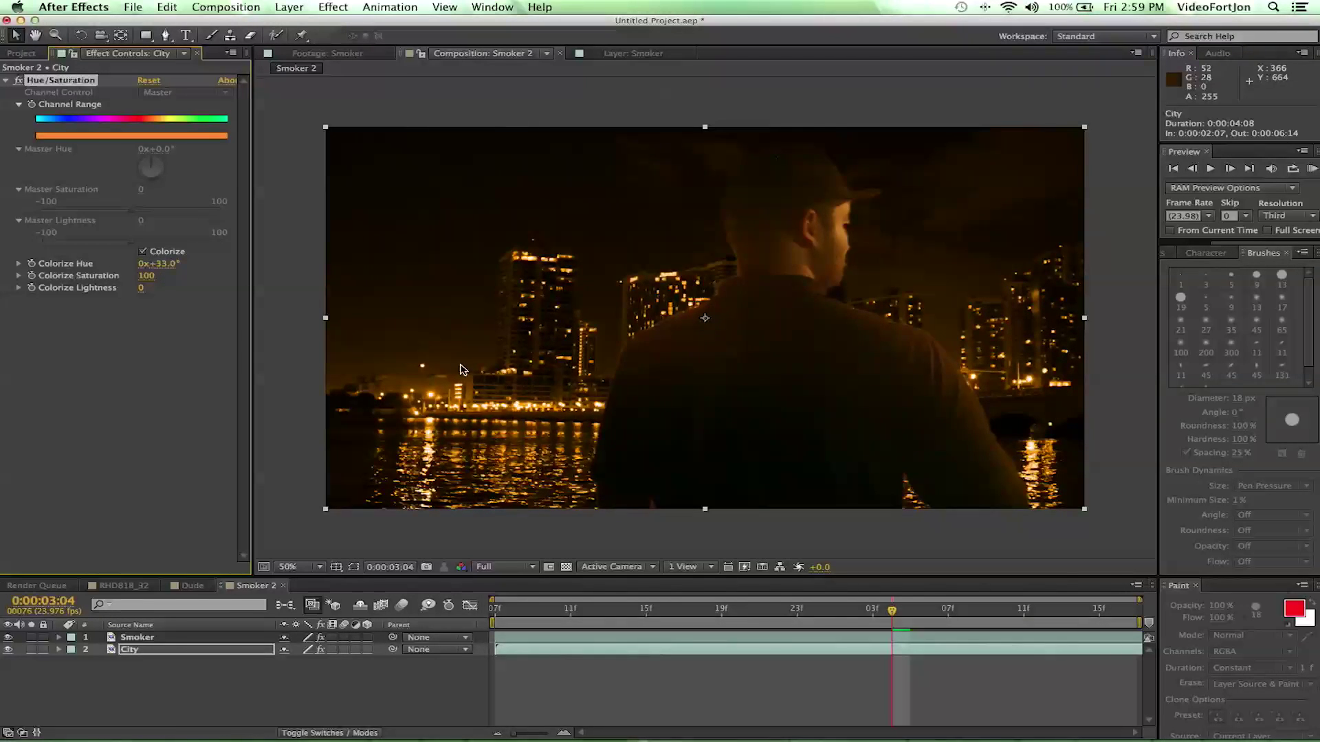
Step: Check the amber composite at frames from 0:00:02:10 to about 0:00:03:12, then return to 0:00:02:07
{"action": "left_click", "coordinate": [140, 335]}
{"action": "left_click_drag", "start_coordinate": [543, 622], "coordinate": [762, 621]}
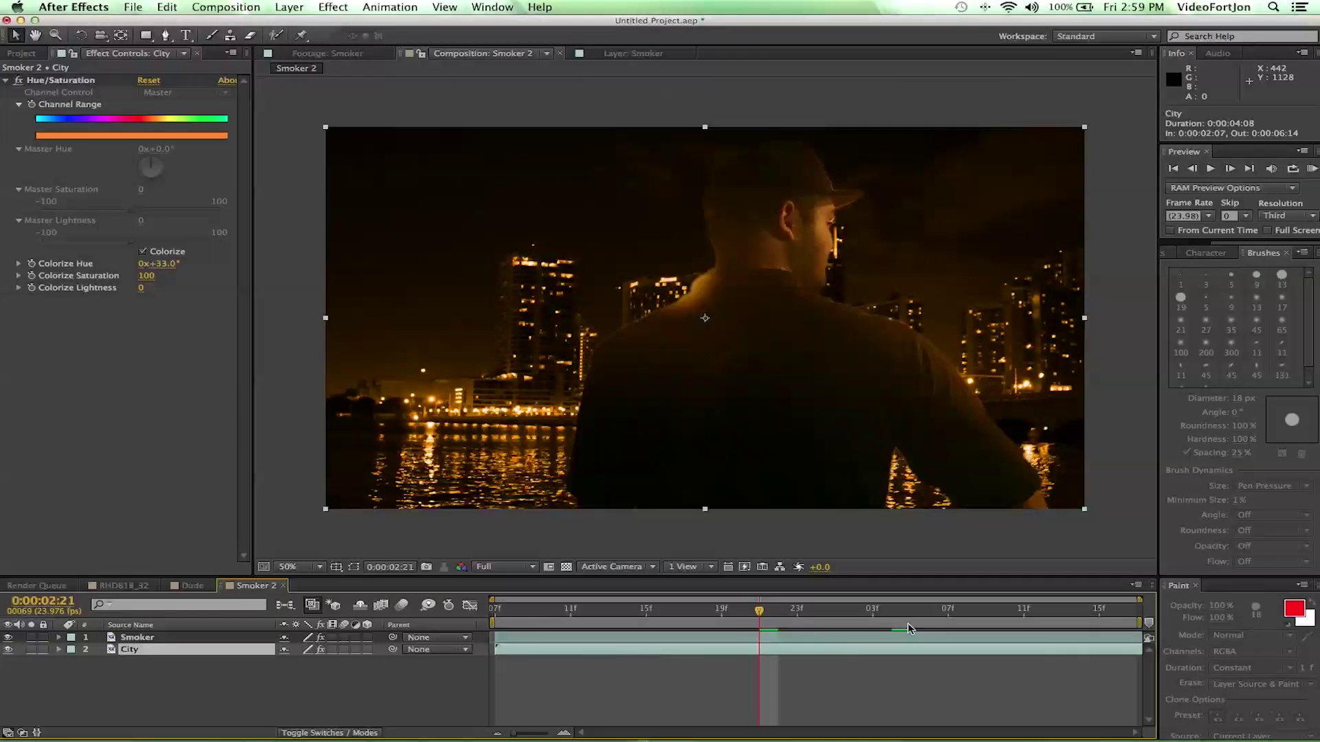
{"action": "left_click", "coordinate": [552, 610]}
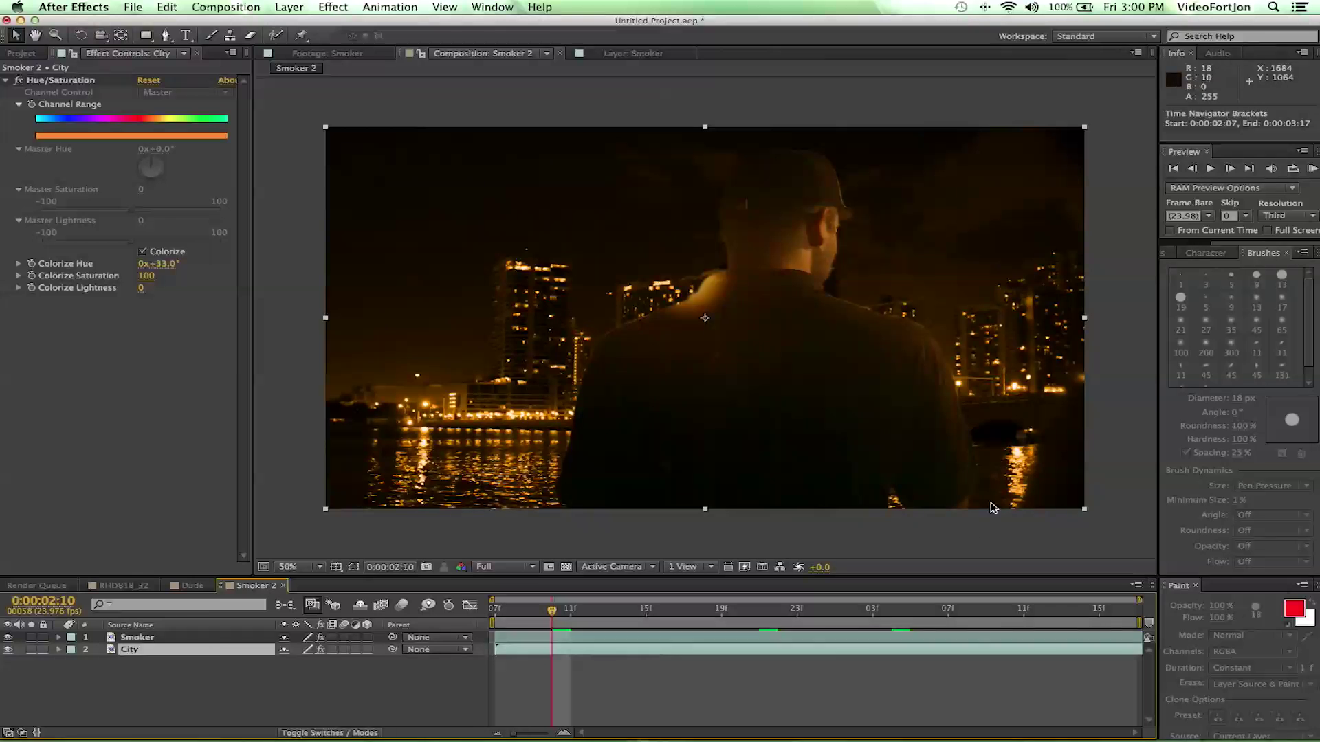
{"action": "left_click", "coordinate": [686, 618]}
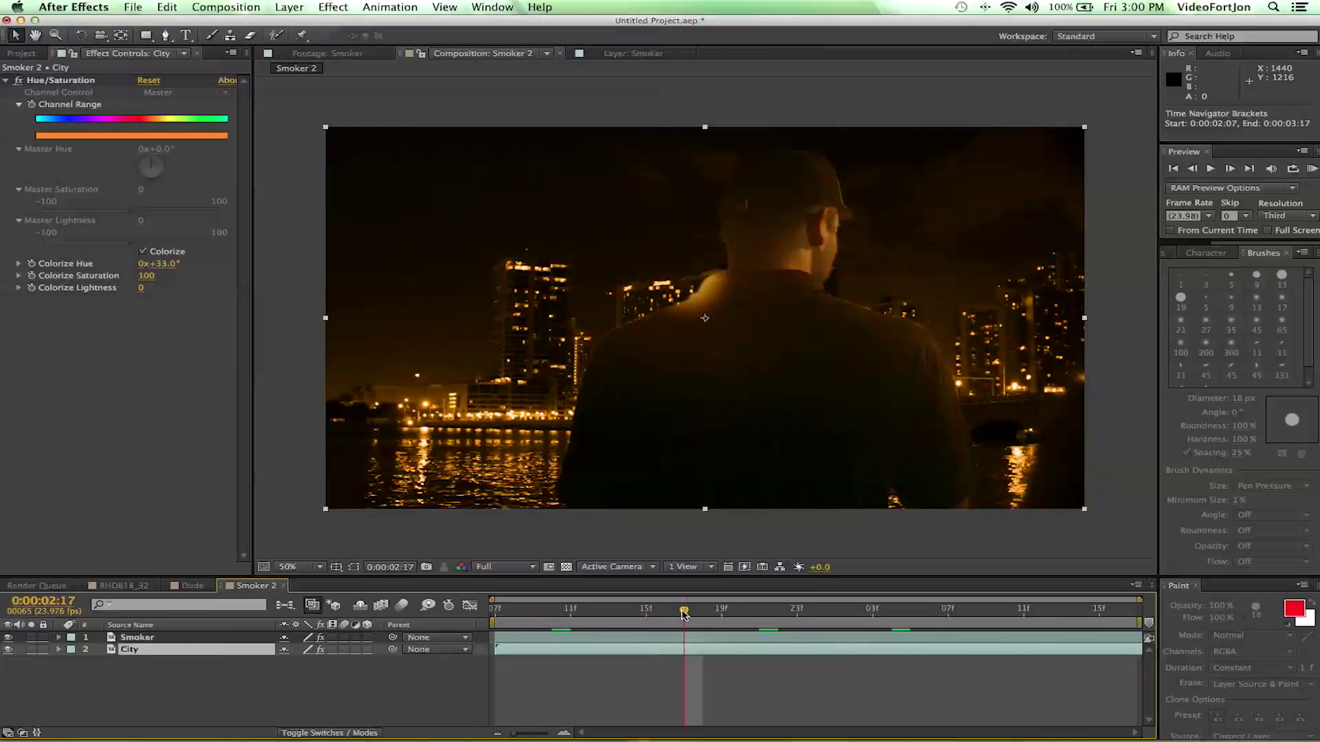
{"action": "left_click", "coordinate": [827, 614]}
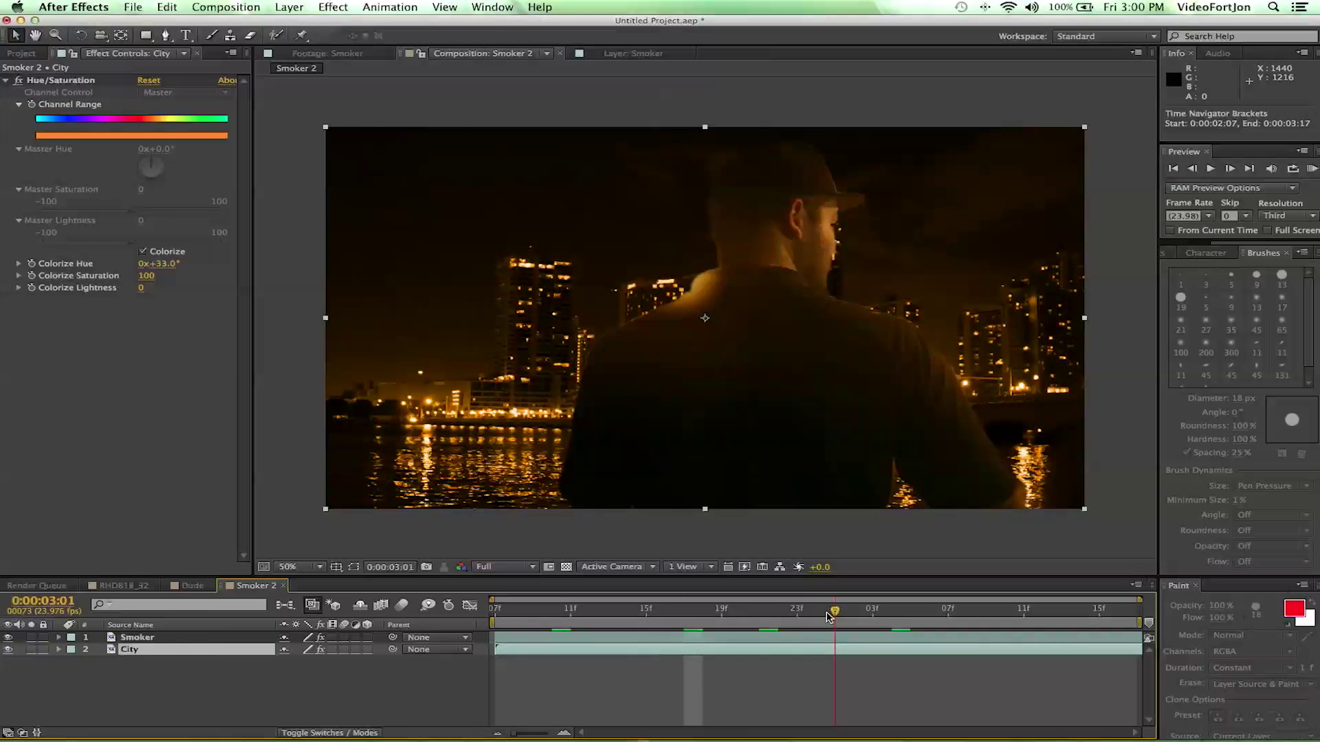
{"action": "left_click", "coordinate": [946, 627]}
{"action": "left_click", "coordinate": [1042, 621]}
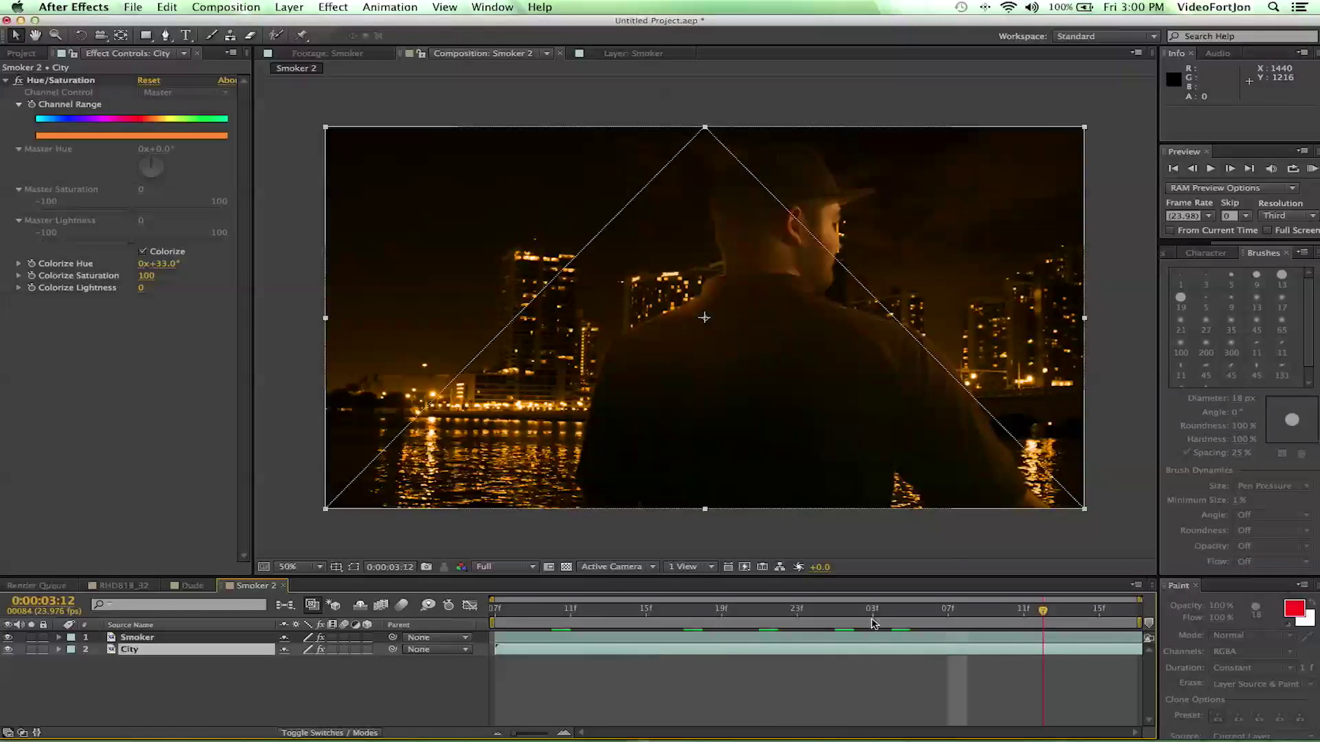
{"action": "left_click", "coordinate": [497, 621]}
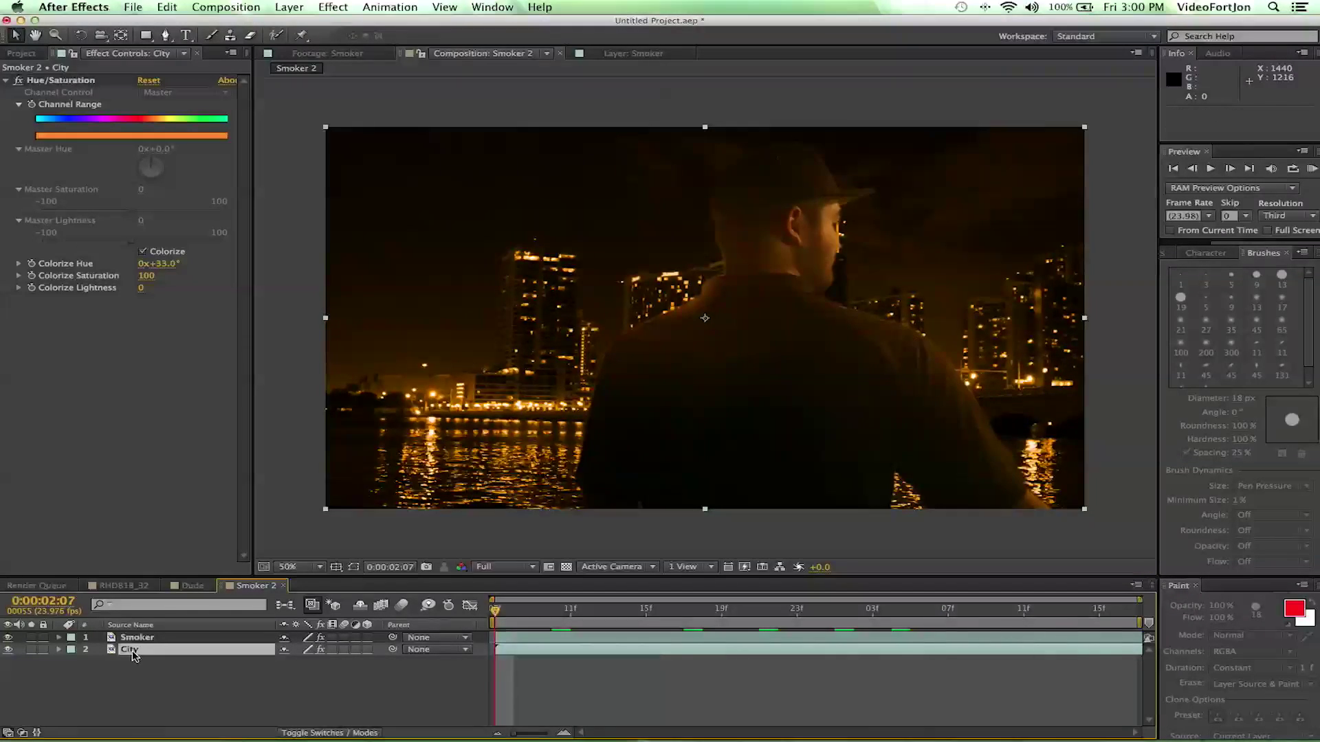
{"action": "left_click", "coordinate": [117, 677]}
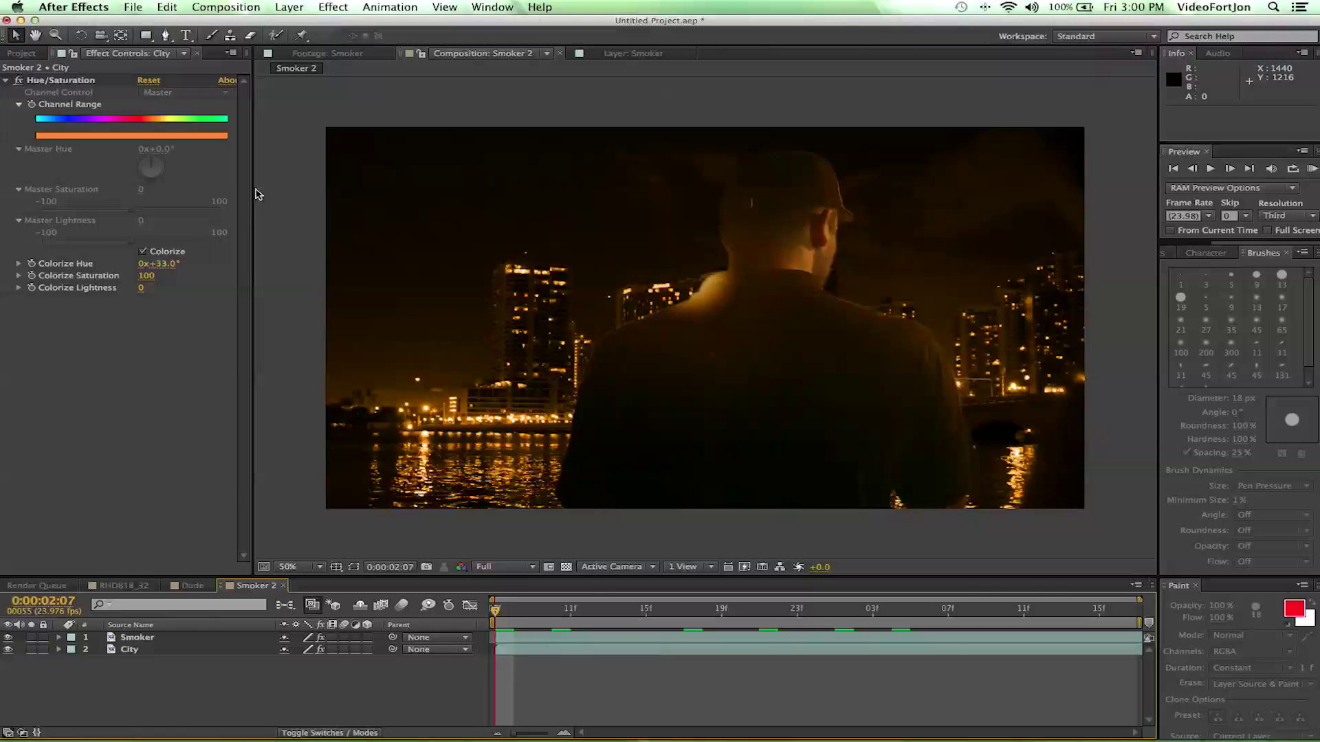
Step: Add a new adjustment layer to the Smoker 2 comp
{"action": "left_click", "coordinate": [287, 7]}
{"action": "mouse_move", "coordinate": [294, 26]}
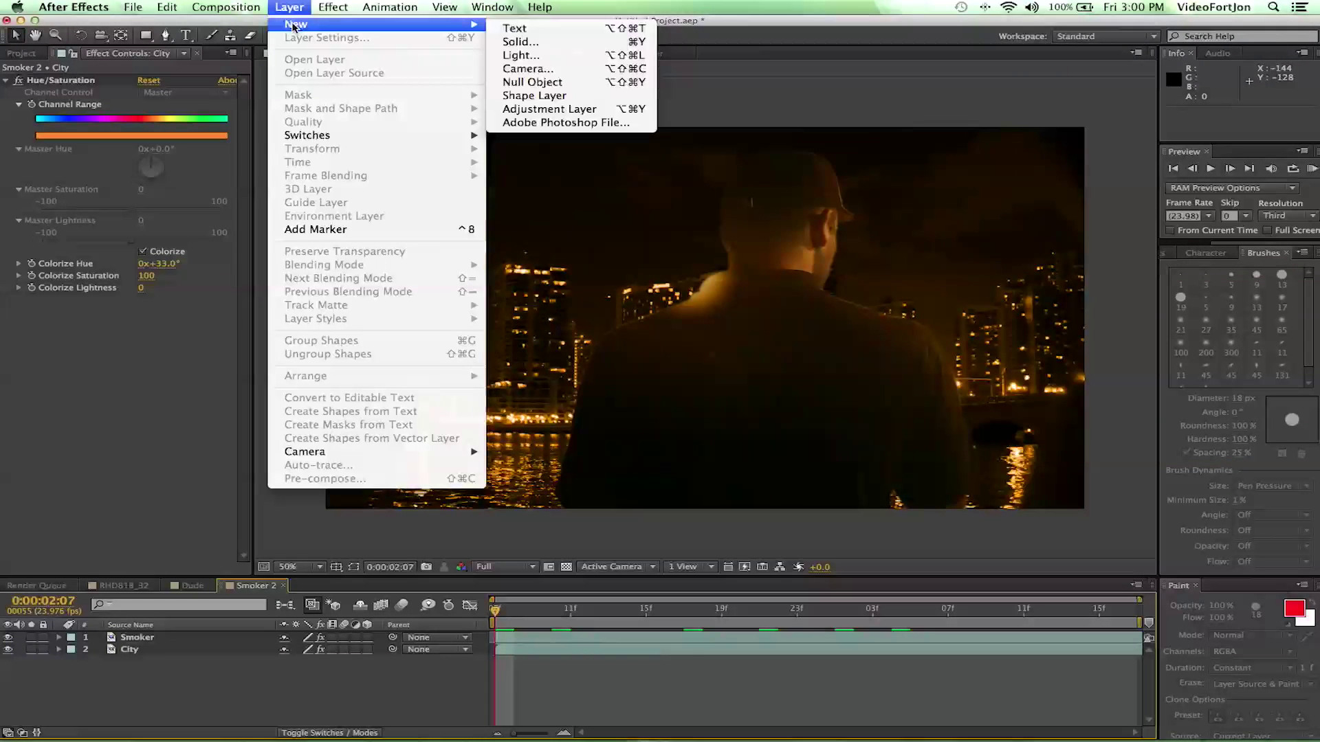
{"action": "left_click", "coordinate": [573, 109]}
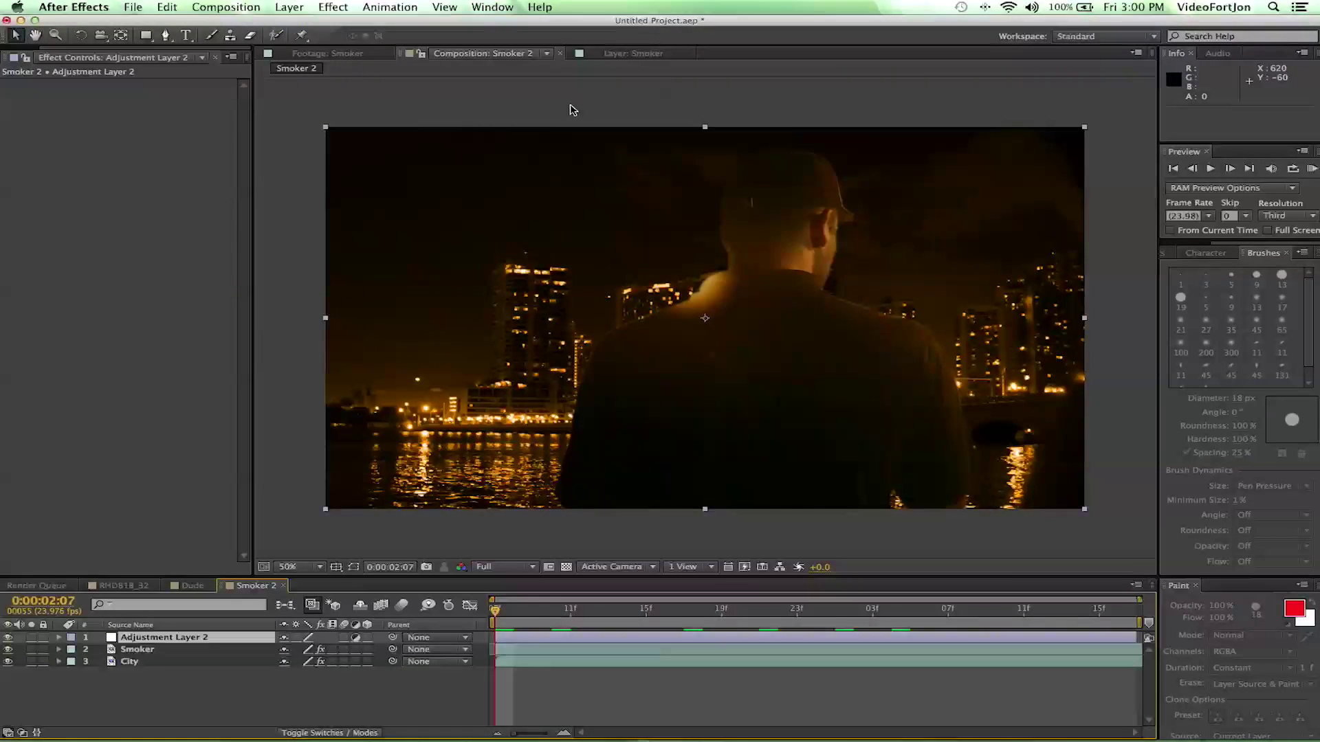
Step: Copy City's Hue/Saturation effect and paste it onto Adjustment Layer 2
{"action": "left_click", "coordinate": [120, 662]}
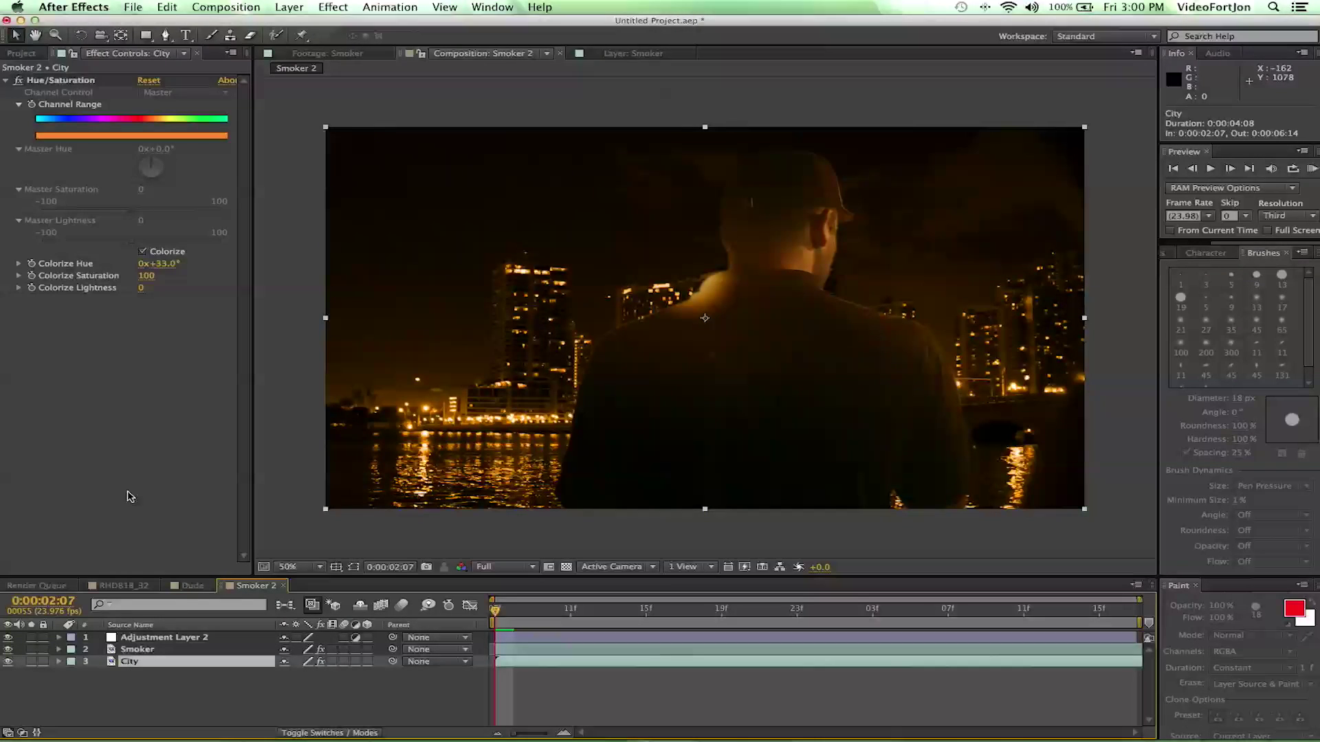
{"action": "left_click", "coordinate": [88, 80]}
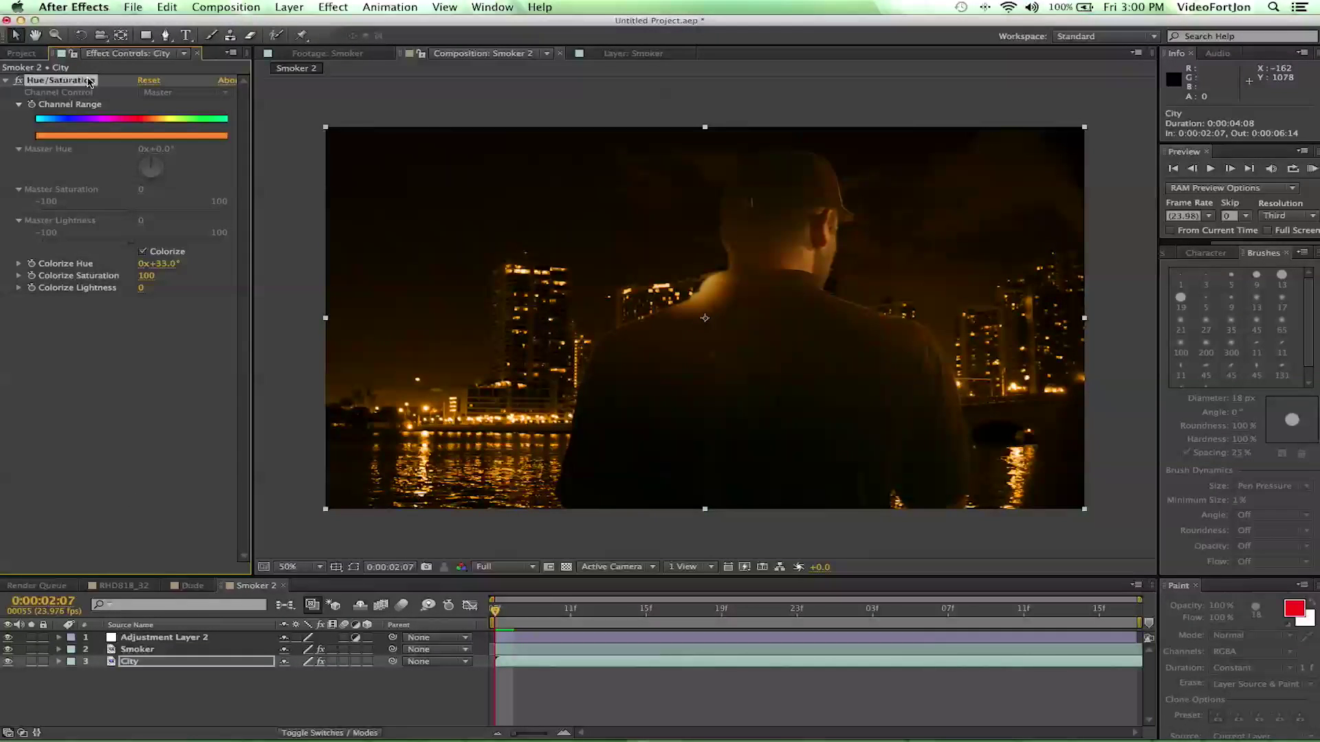
{"action": "left_click", "coordinate": [140, 639]}
{"action": "key", "text": "super+v"}
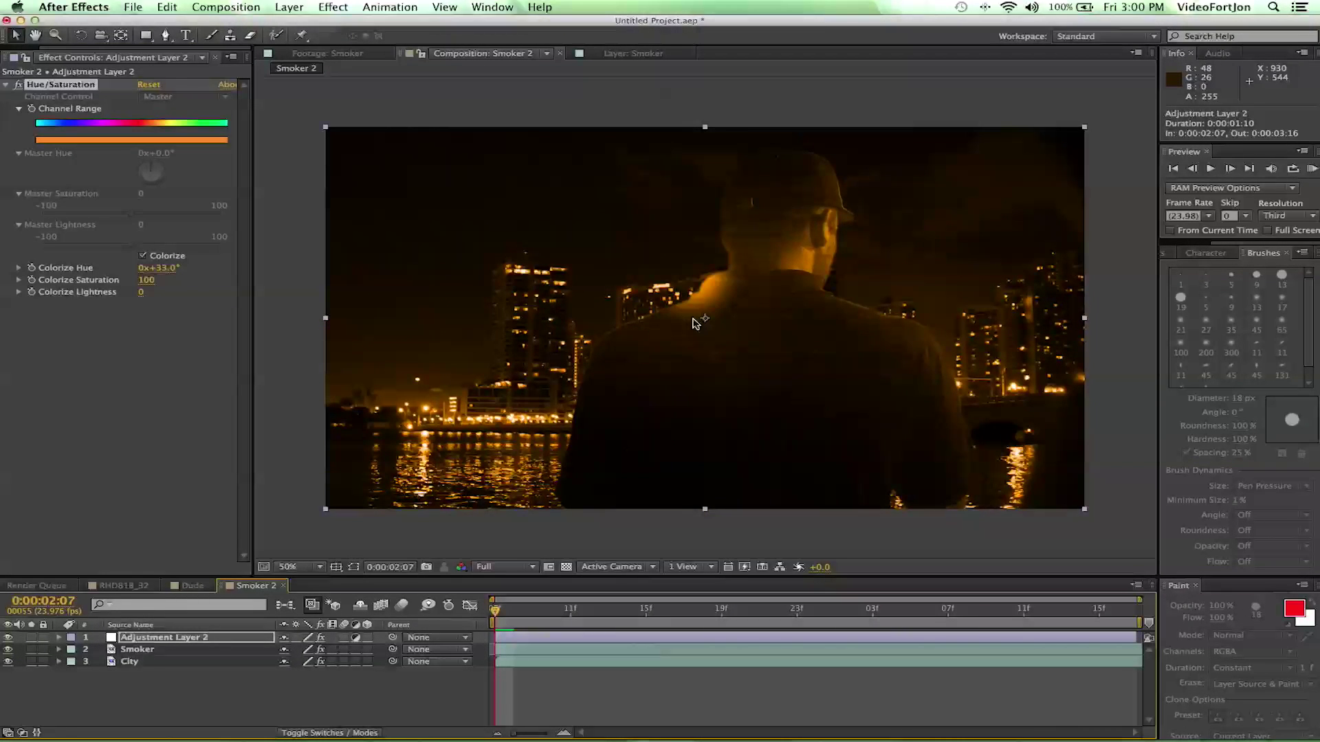
Step: Turn off Colorize, set Master Saturation to 6, then try a Curves effect and delete it
{"action": "left_click", "coordinate": [144, 257]}
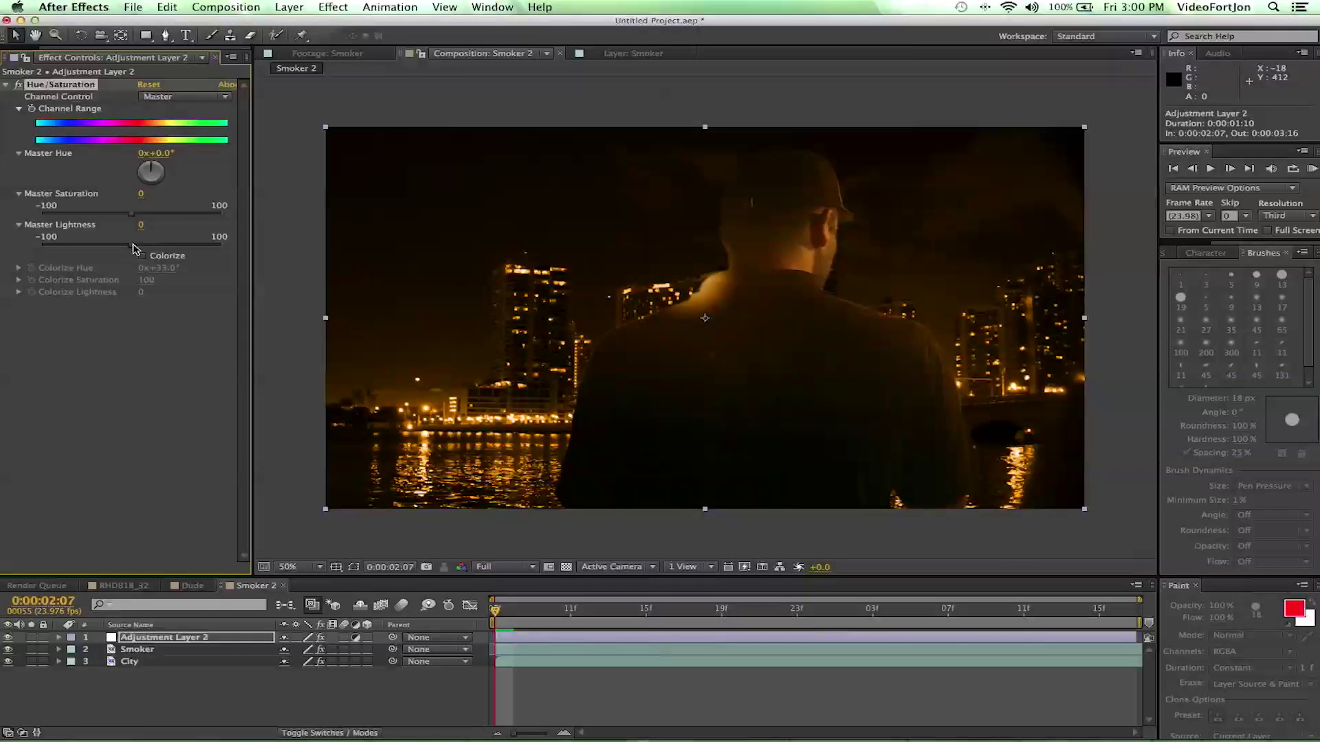
{"action": "left_click_drag", "start_coordinate": [127, 218], "coordinate": [137, 220]}
{"action": "left_click", "coordinate": [333, 7]}
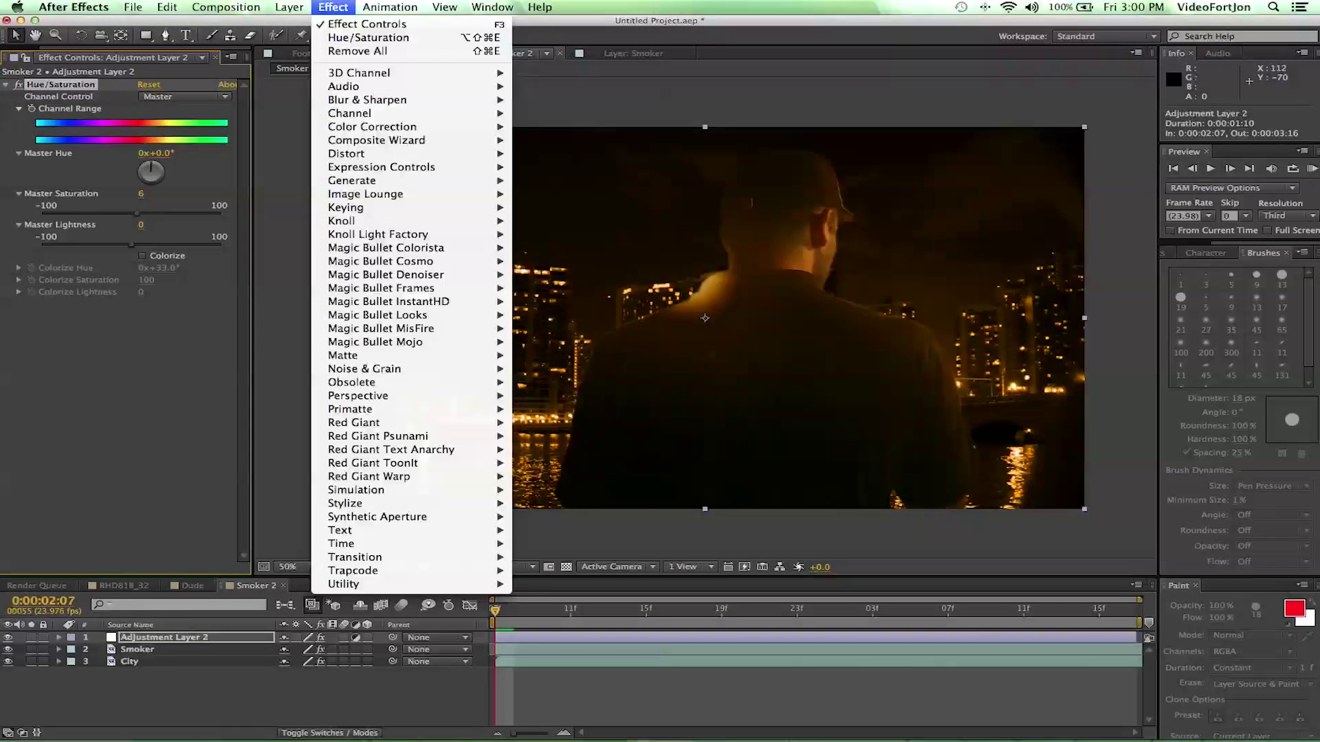
{"action": "mouse_move", "coordinate": [379, 129]}
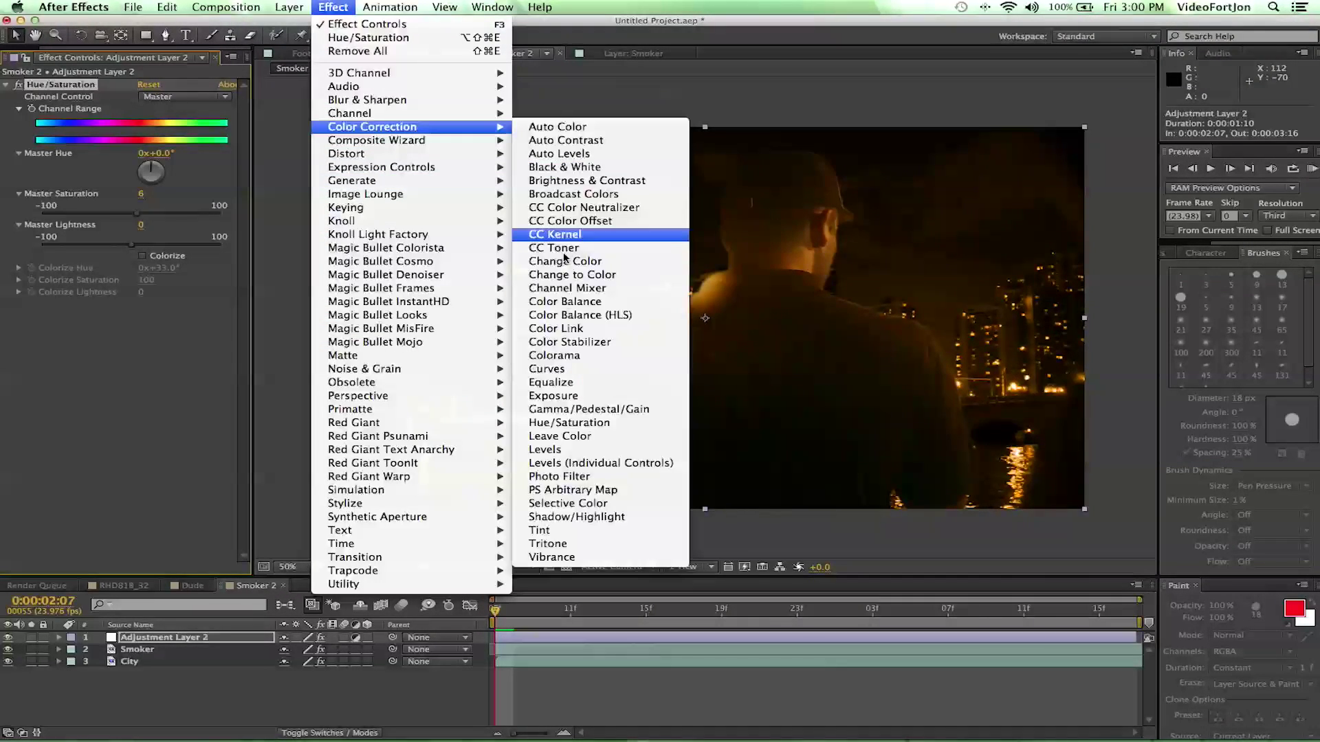
{"action": "left_click", "coordinate": [548, 368]}
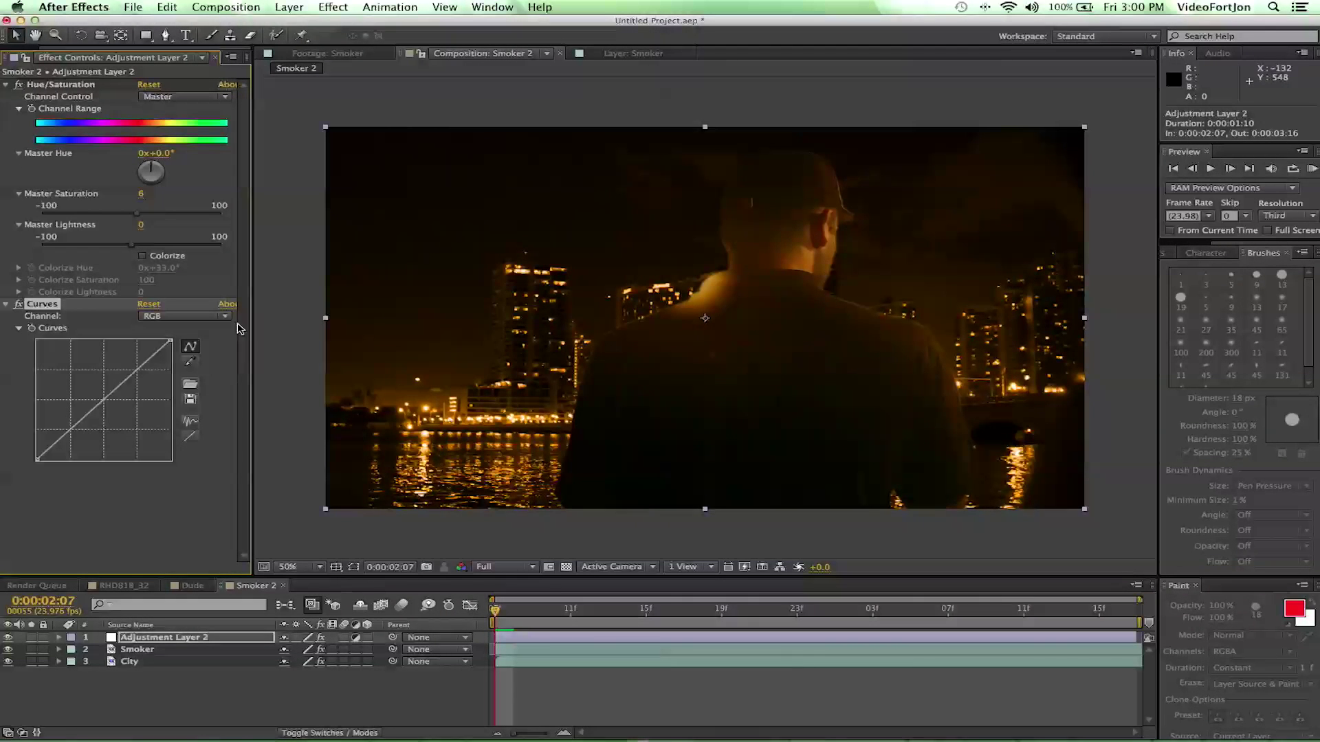
{"action": "left_click_drag", "start_coordinate": [146, 359], "coordinate": [61, 423]}
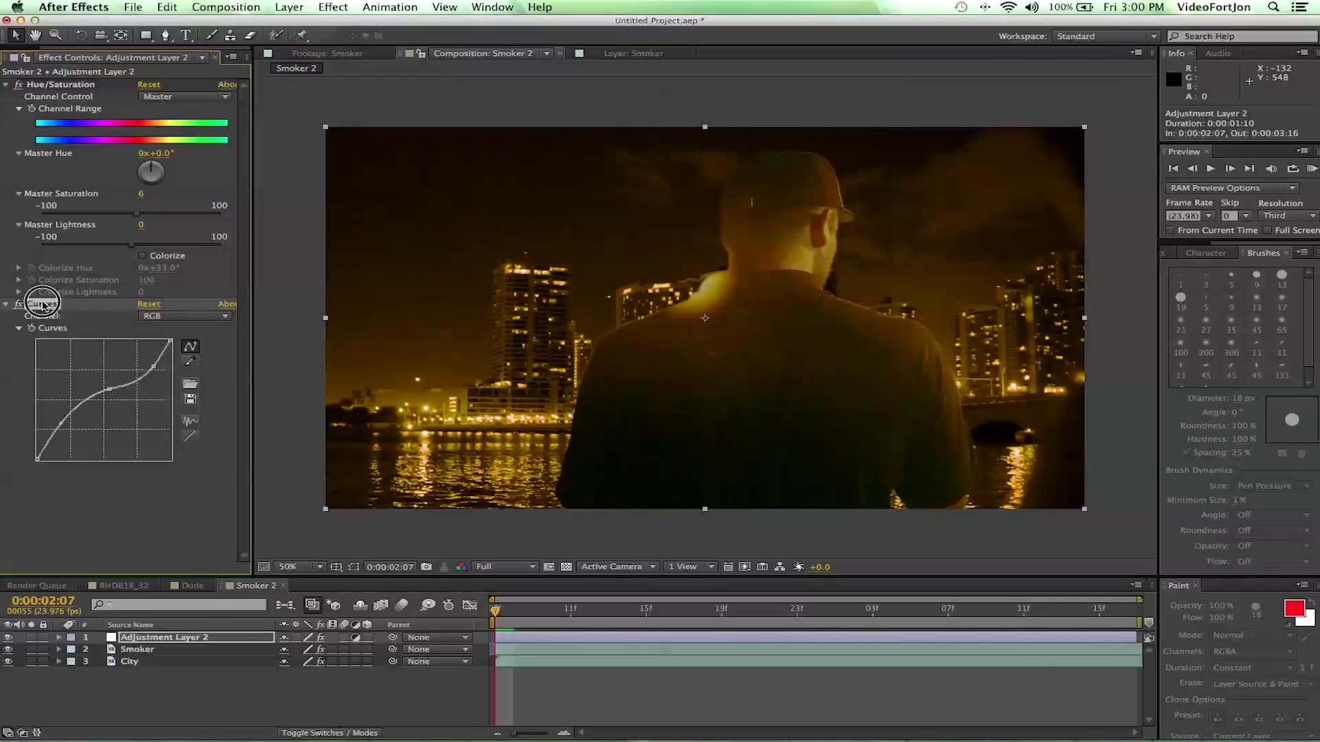
{"action": "key", "text": "Delete"}
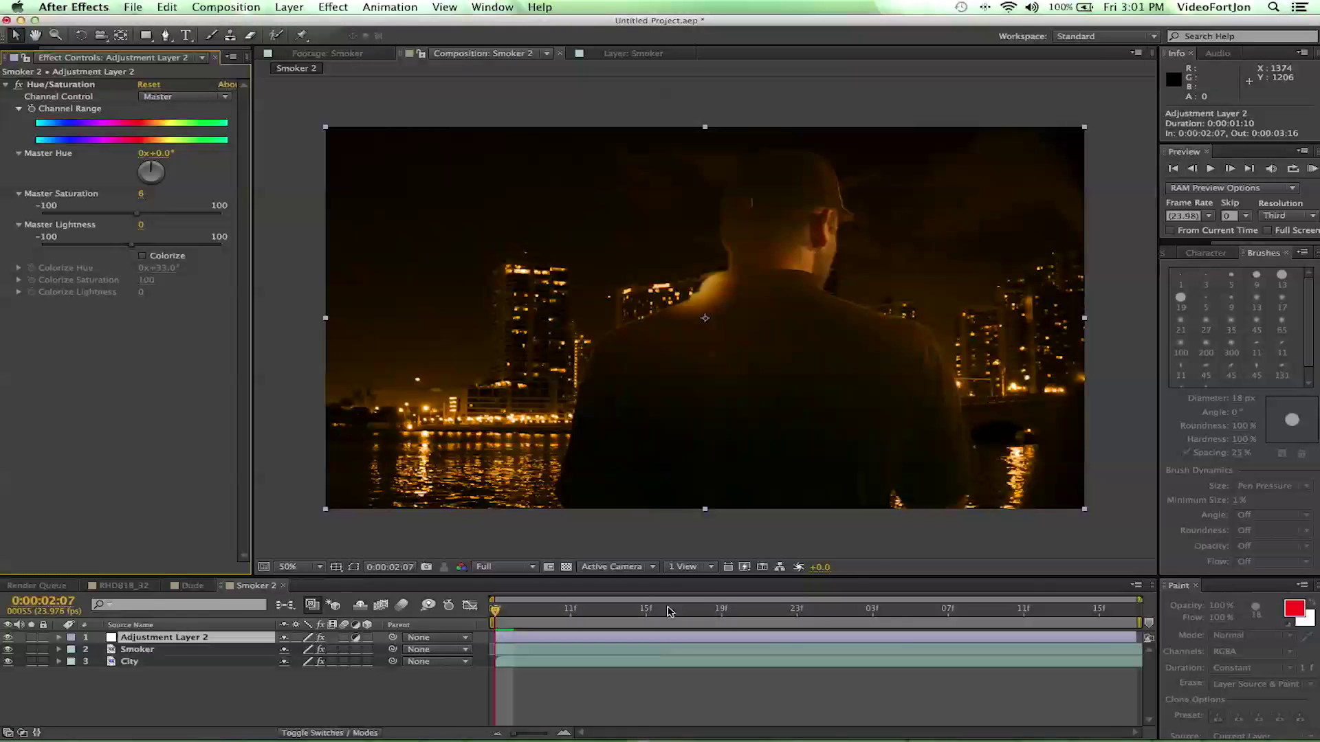
{"action": "key", "text": "space"}
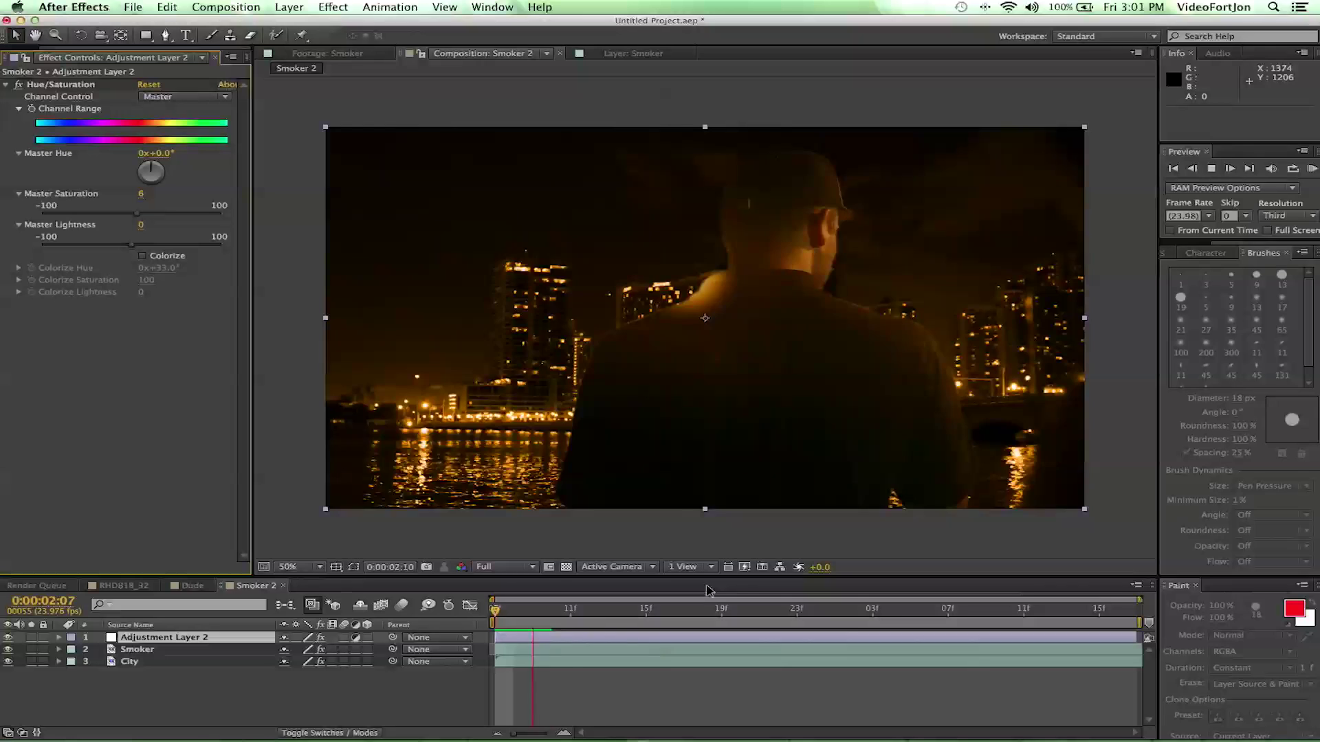